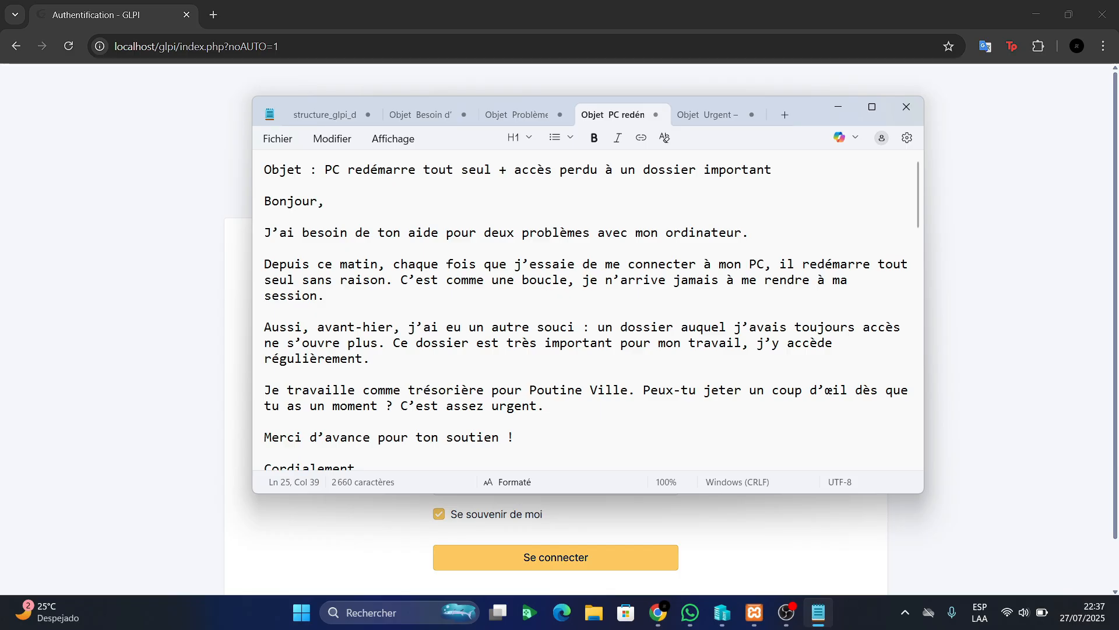
Review the PC restart ticket text, then bring up the structure_glpi account lists by group
scroll(592, 314, "down", 3)
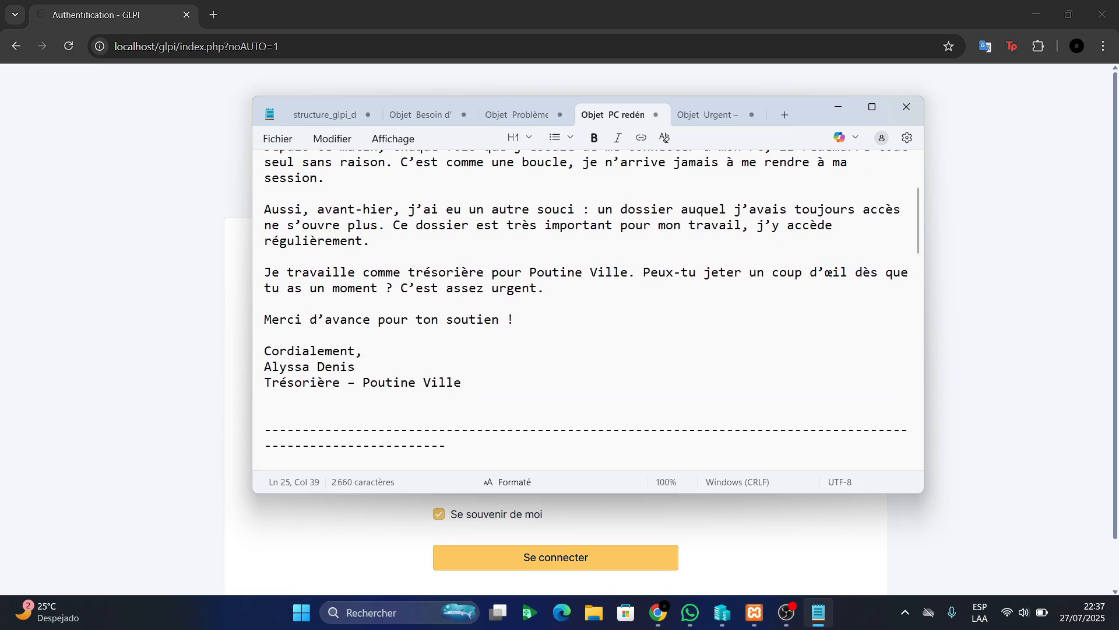
scroll(665, 137, "up", 3)
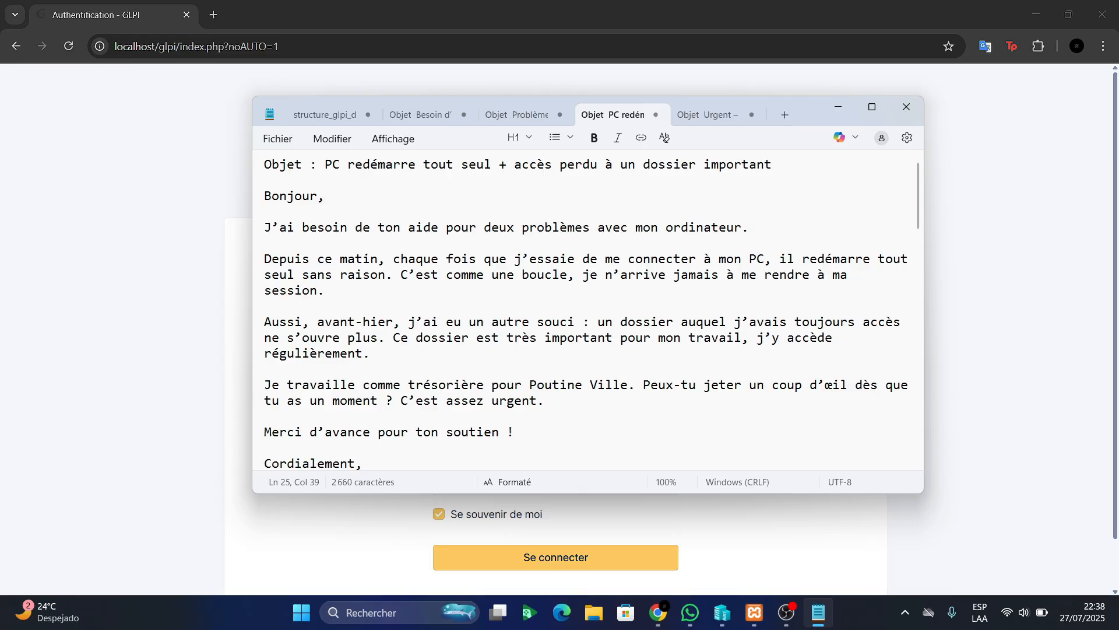
scroll(585, 309, "down", 2)
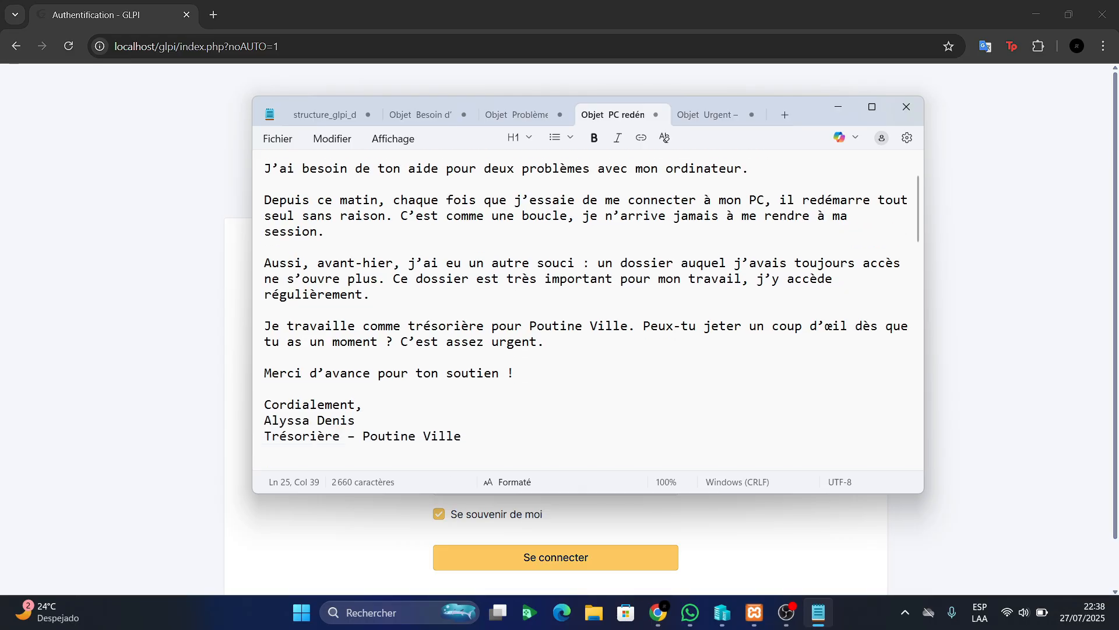
scroll(586, 309, "up", 2)
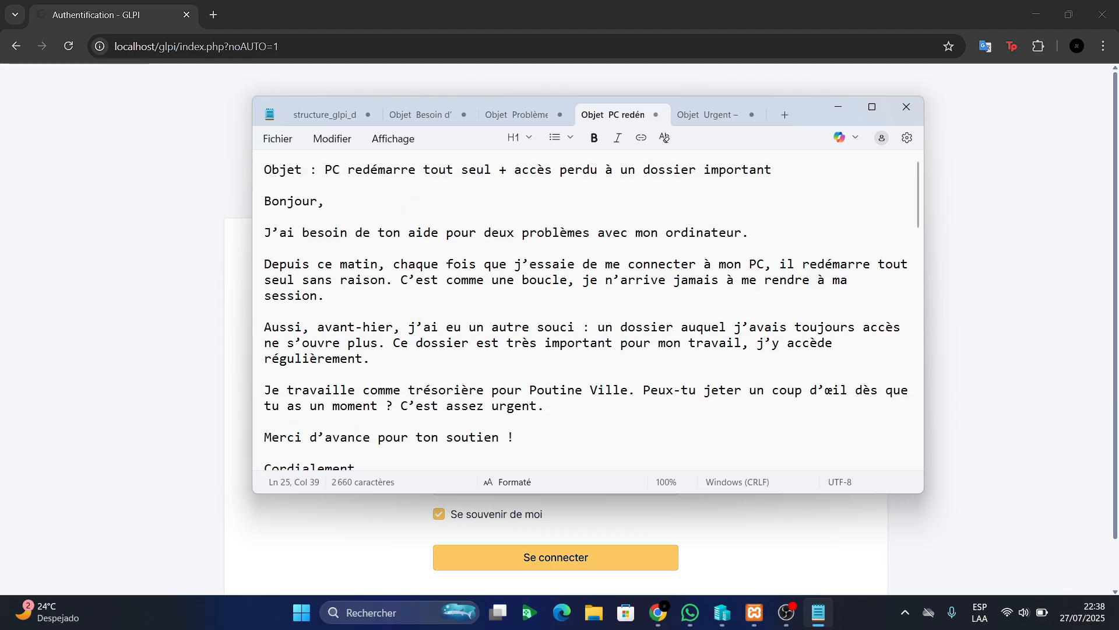
left_click_drag(325, 170, 484, 170)
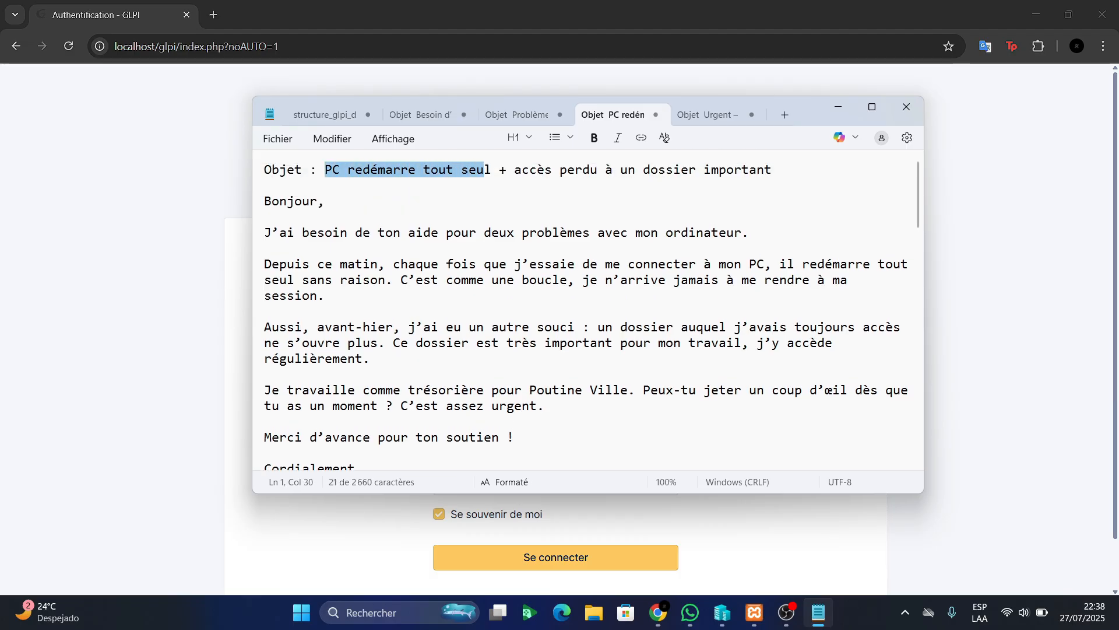
double_click(774, 170)
left_click(514, 170)
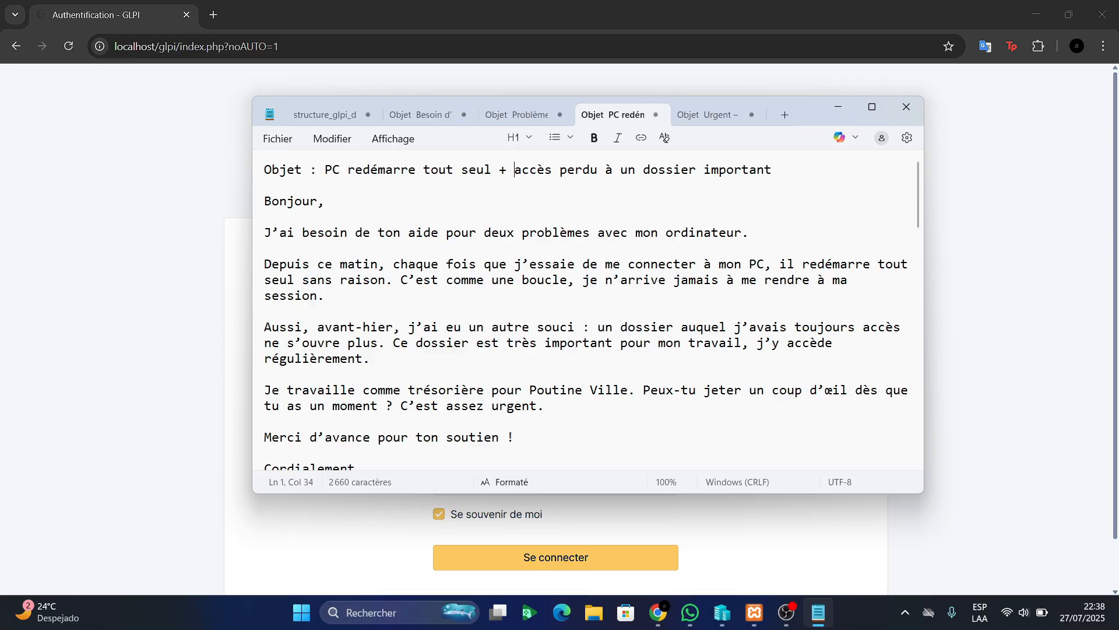
left_click(324, 115)
scroll(467, 291, "down", 5)
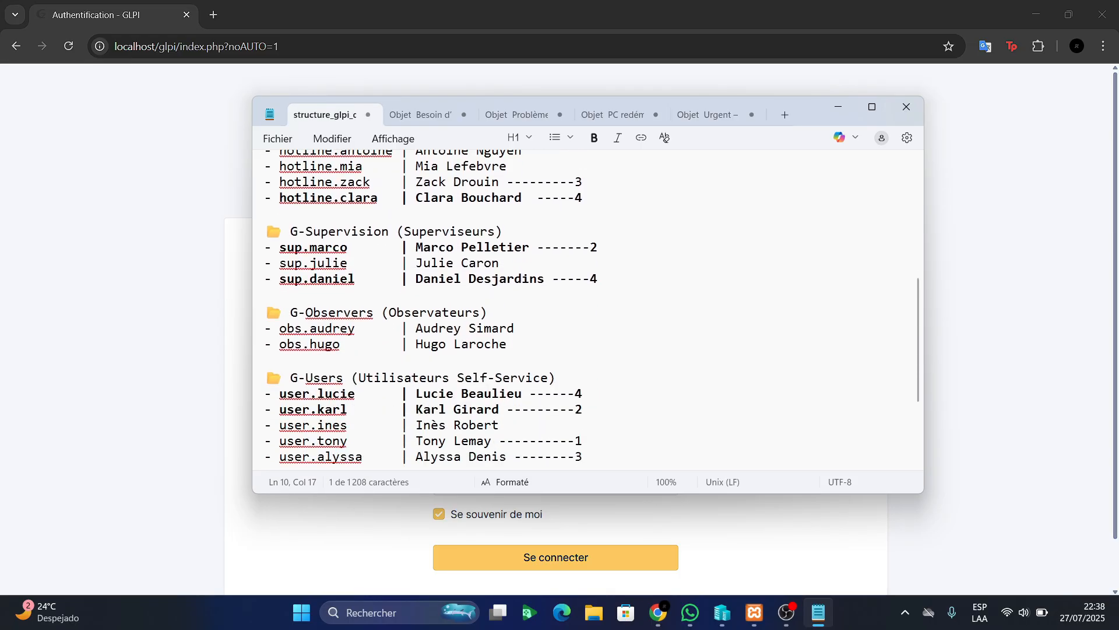
Log in to GLPI with the self-service username copied from the notes and its password
scroll(363, 315, "down", 3)
left_click_drag(362, 316, 279, 315)
key("ctrl+c")
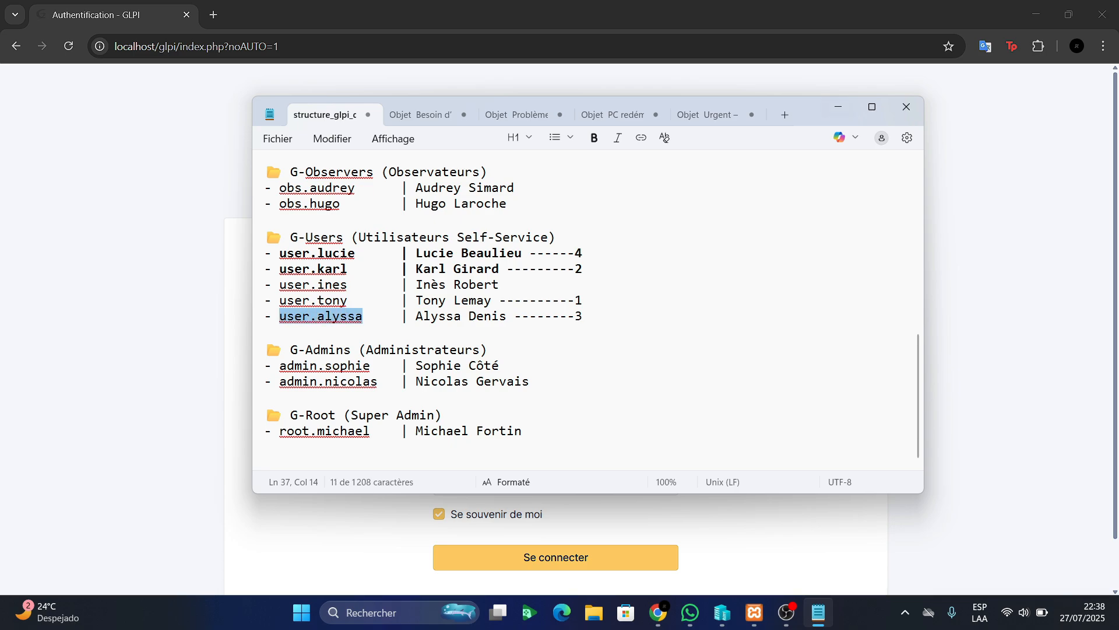
left_click(838, 106)
left_click(556, 354)
key("ctrl+v")
left_click(555, 412)
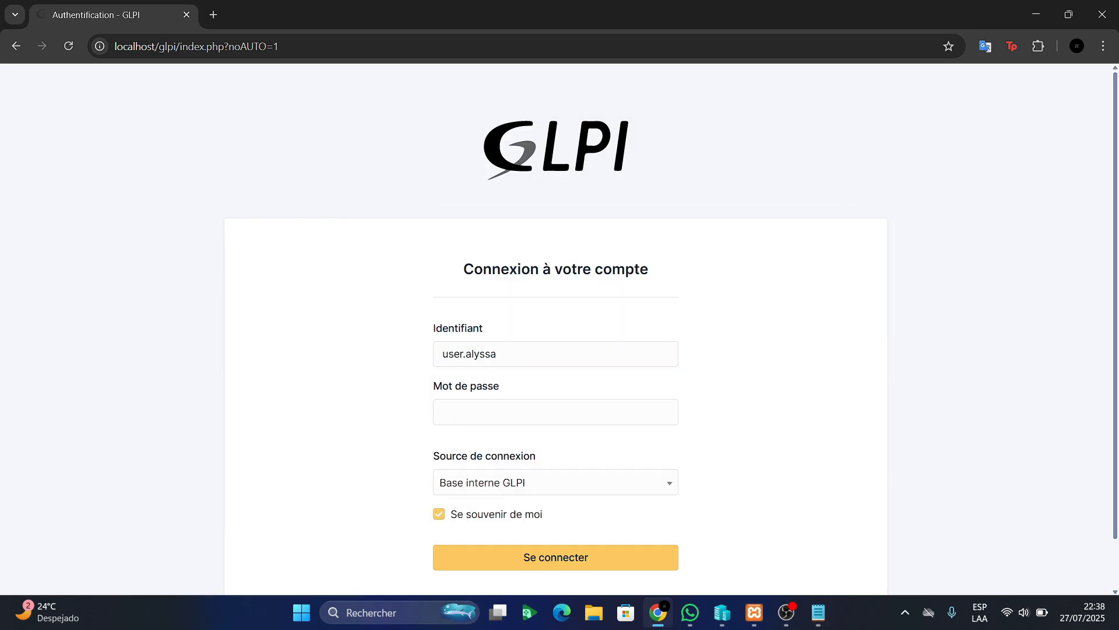
type("••••••")
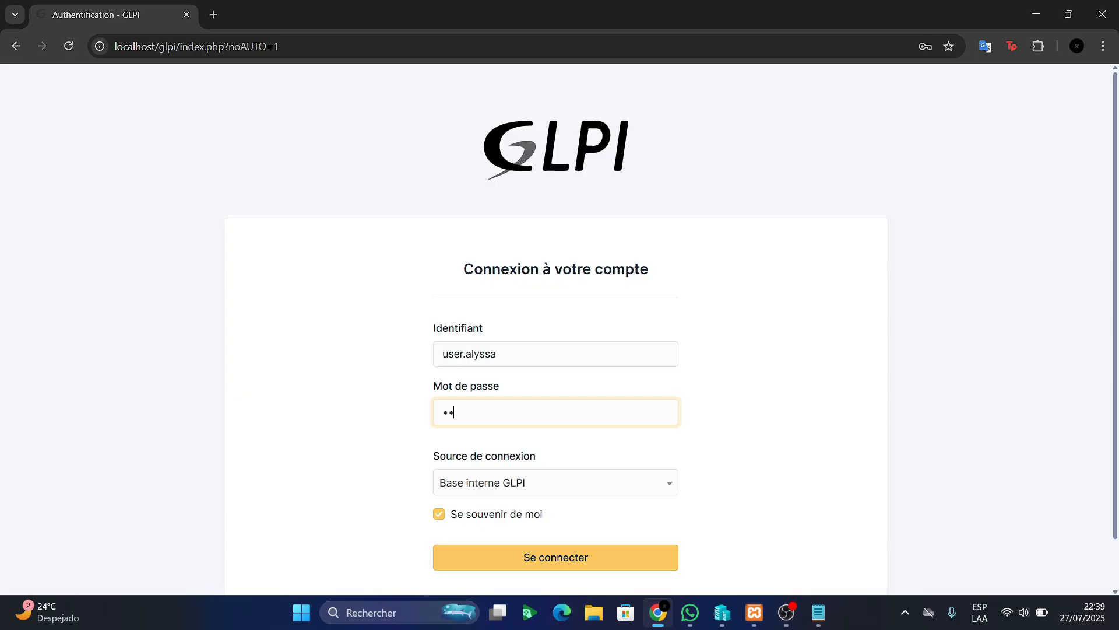
key("Return")
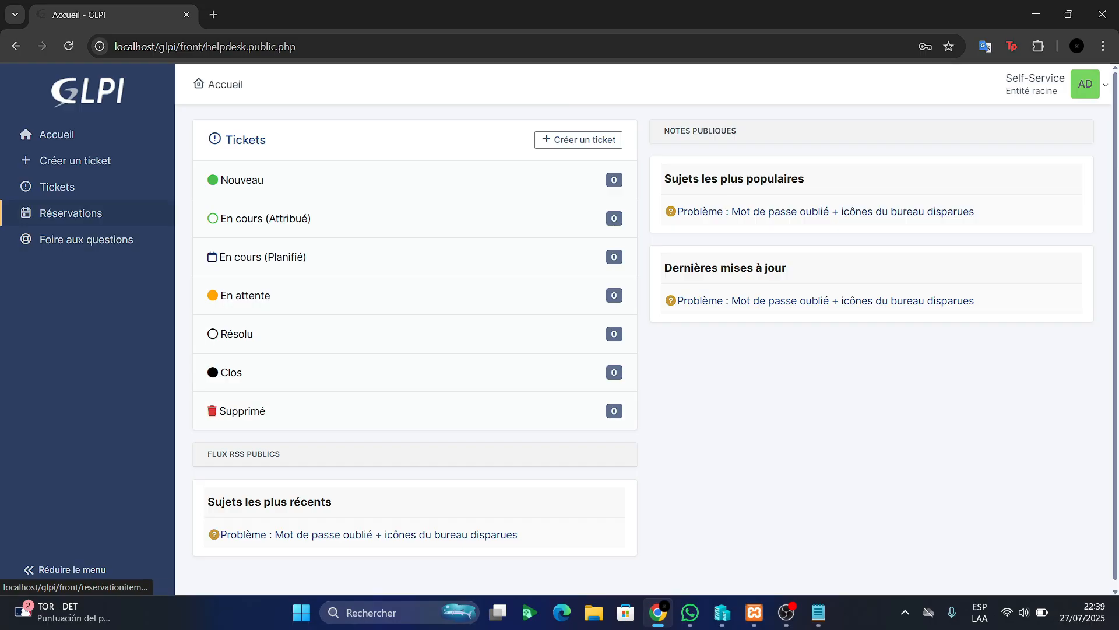
Start a new Incident ticket and set its urgency to Haute
left_click(75, 161)
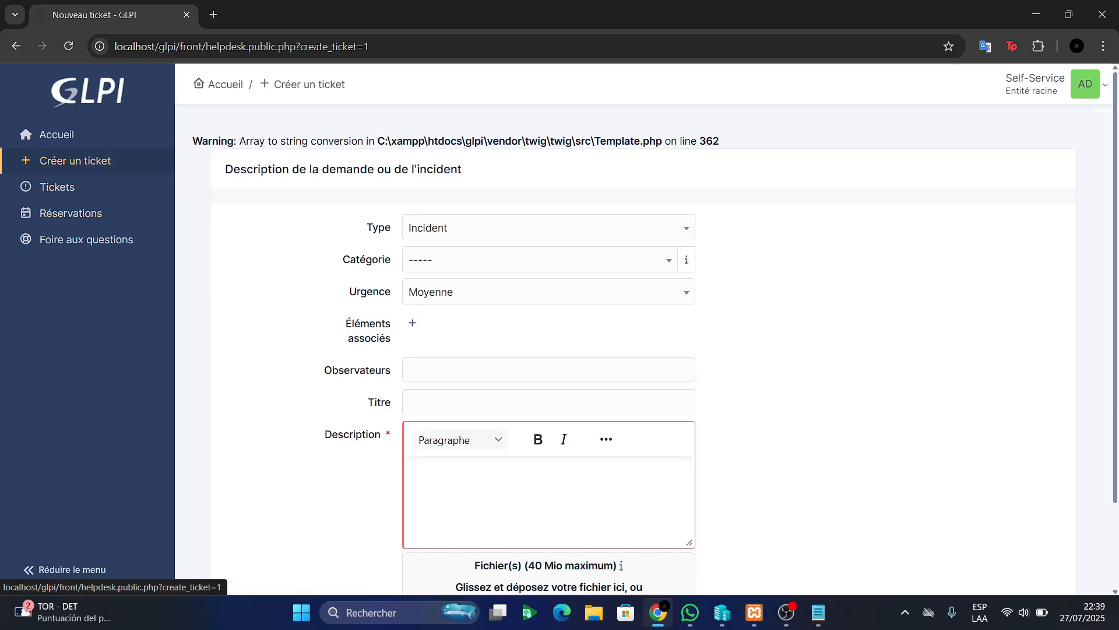
left_click(548, 227)
left_click(548, 228)
left_click(540, 260)
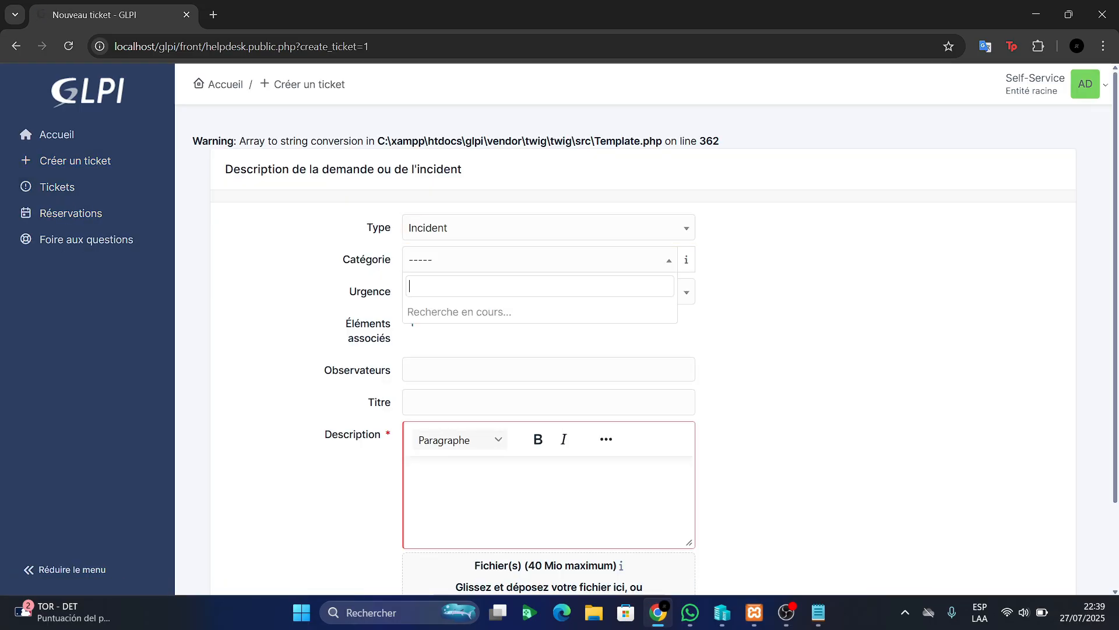
left_click(539, 259)
left_click(548, 291)
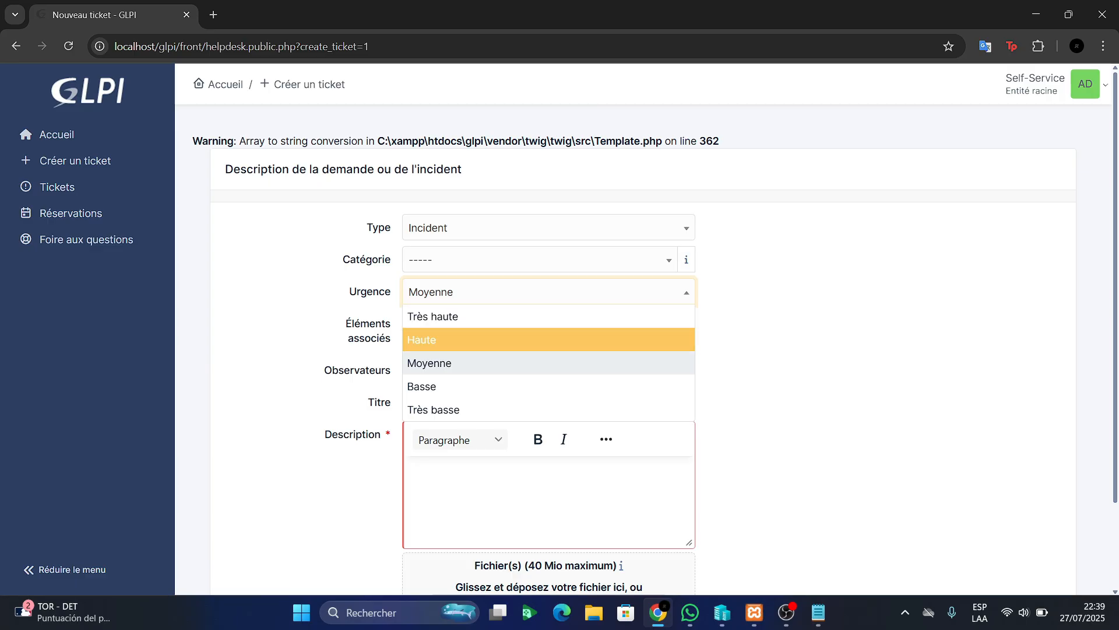
key("Return")
Add the G-Observers group as the ticket's observer
scroll(548, 326, "down", 1)
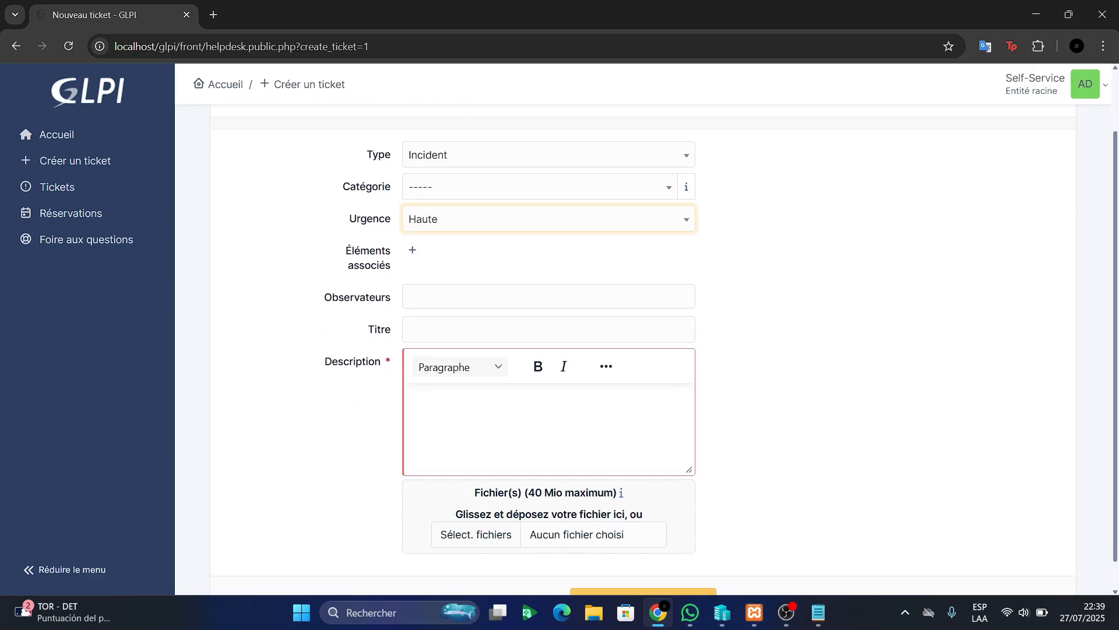
left_click(548, 296)
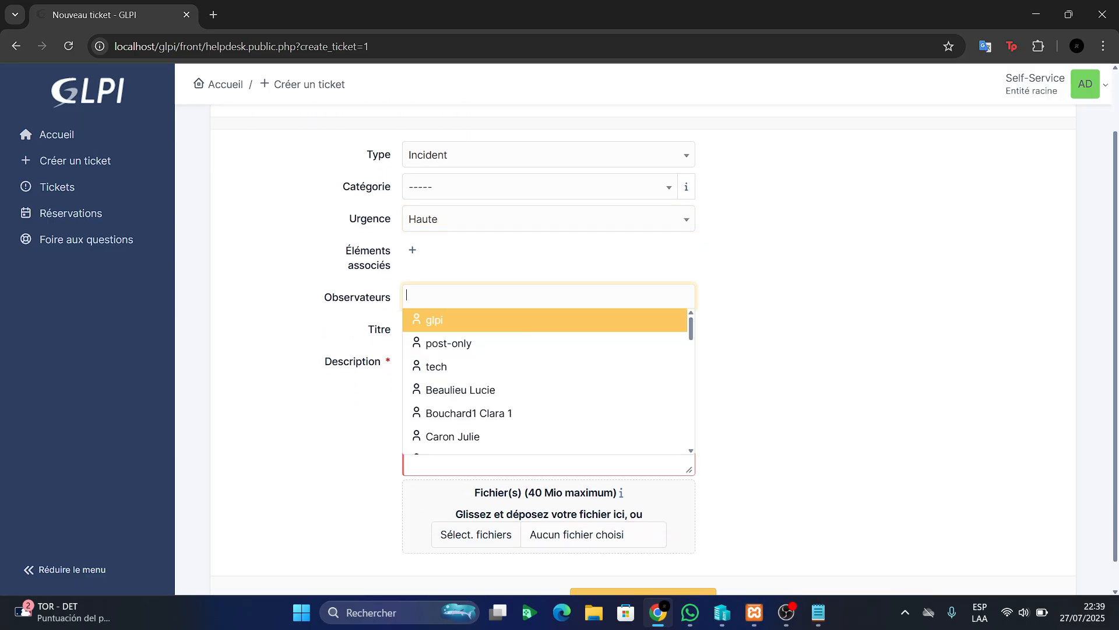
scroll(547, 373, "down", 2)
scroll(548, 379, "down", 9)
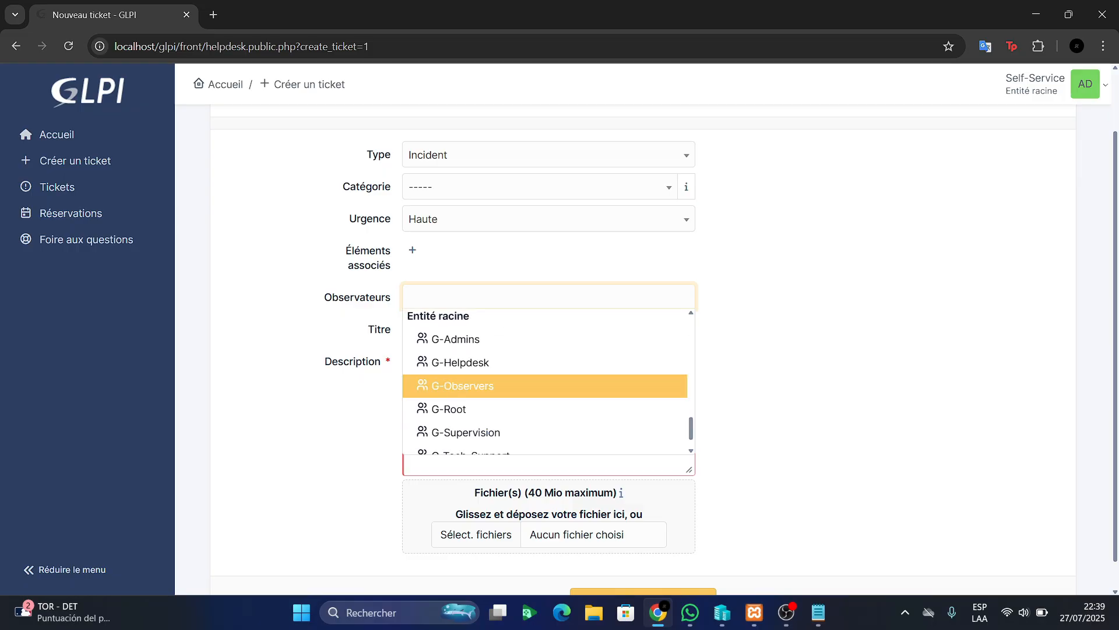
left_click(460, 385)
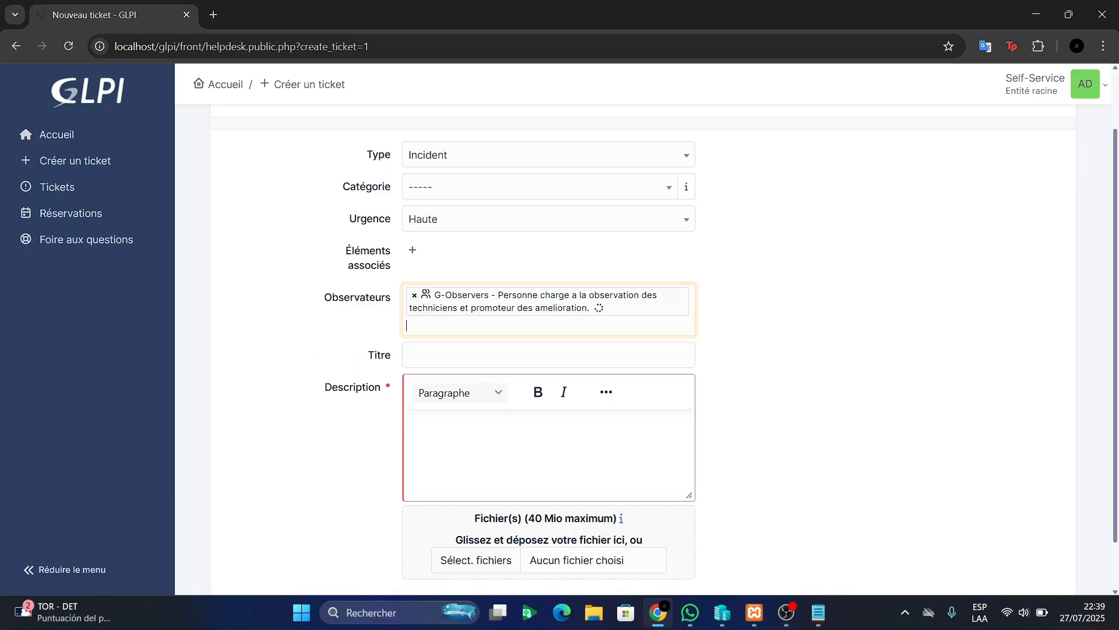
scroll(598, 308, "down", 1)
left_click(548, 297)
left_click(548, 391)
Paste the PC restart message from Notepad into the ticket description
left_click(819, 612)
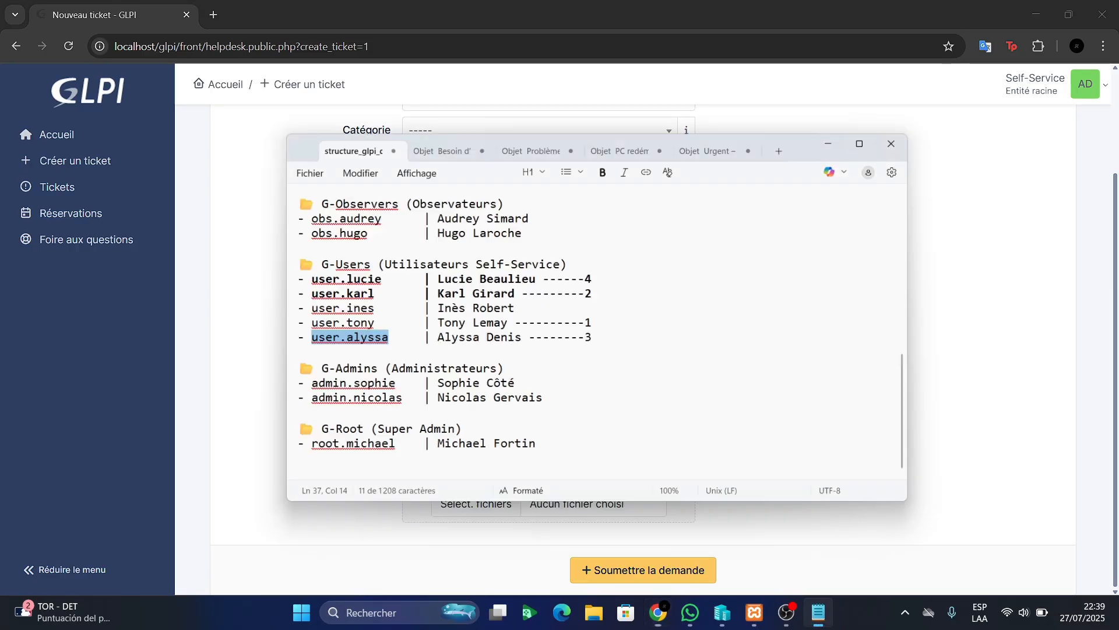
left_click(612, 115)
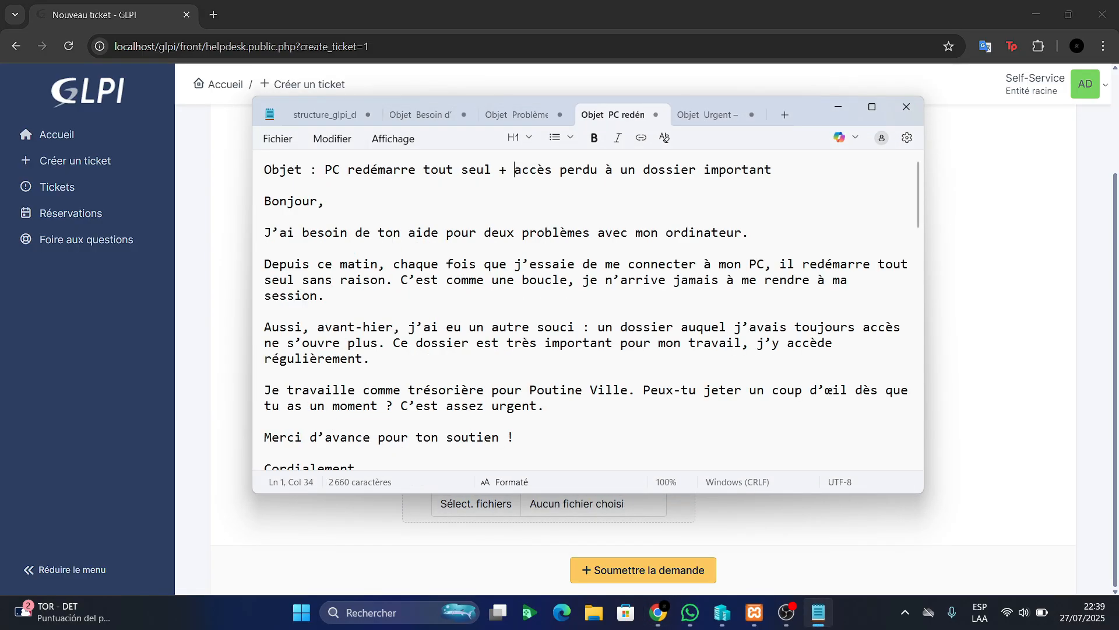
key("Home")
key("shift+Down")
key("shift+Down")
key("shift+Down")
key("shift+Down")
key("shift+Down")
key("shift+Down")
key("shift+Down")
key("shift+Down")
key("shift+Down")
key("shift+Down")
key("shift+Down")
key("shift+Down")
key("shift+Down")
key("shift+Down")
key("shift+Down")
key("ctrl+c")
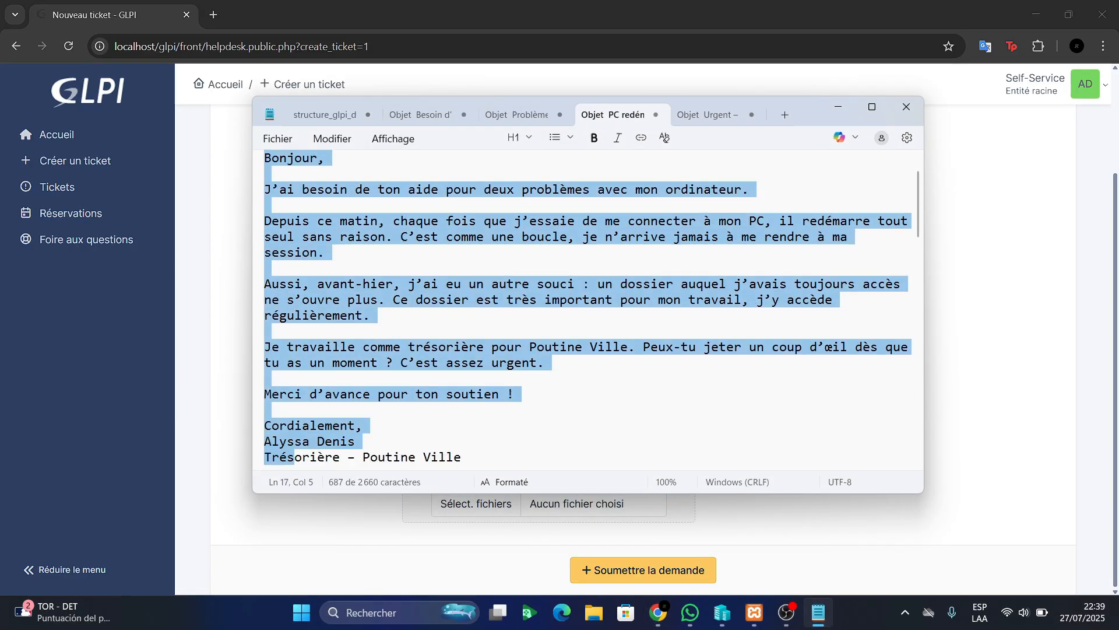
key("shift+Down")
key("shift+Down")
key("alt+Tab")
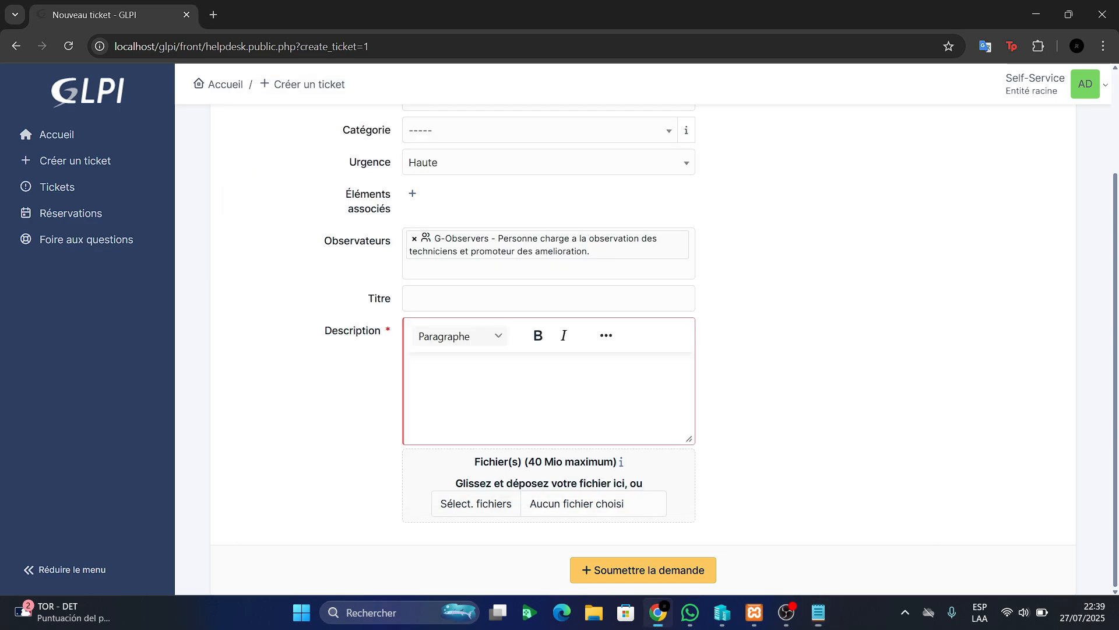
key("ctrl+v")
Title the ticket 'PC redémarre tout seul + accès perdu à un dossier important', without the Objet prefix
scroll(548, 350, "up", 3)
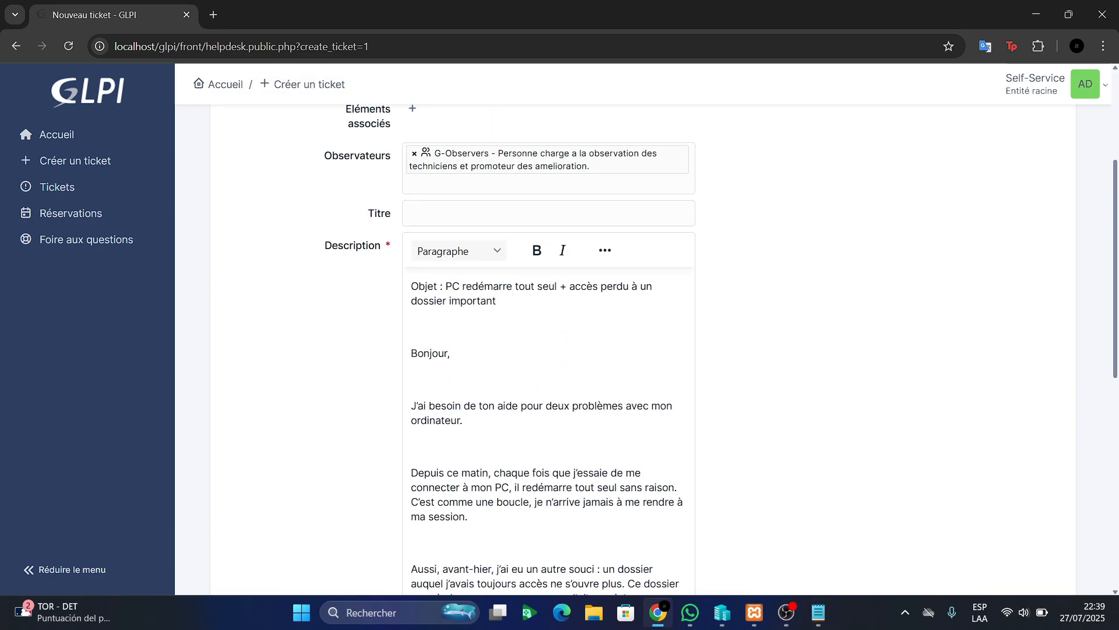
left_click_drag(497, 303, 411, 287)
key("ctrl+c")
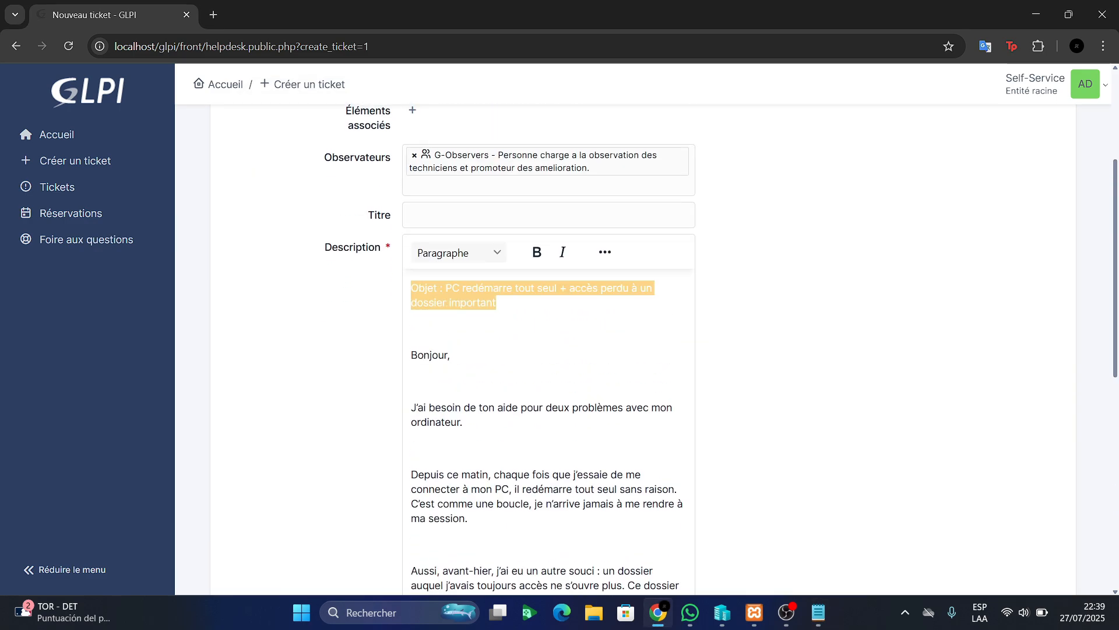
left_click(537, 215)
key("ctrl+v")
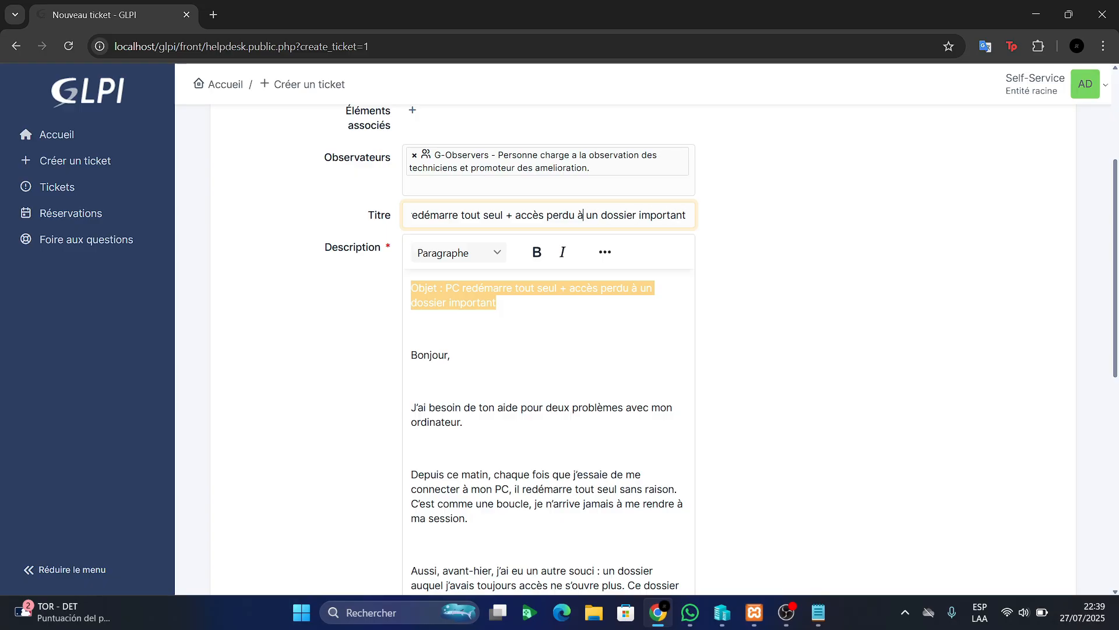
key("Left")
key("Left")
key("Left")
key("Left")
key("Left")
key("Left")
key("Left")
key("Left")
key("Left")
key("Left")
key("Left")
key("Left")
key("Left")
key("Left")
key("Left")
key("Left")
key("Left")
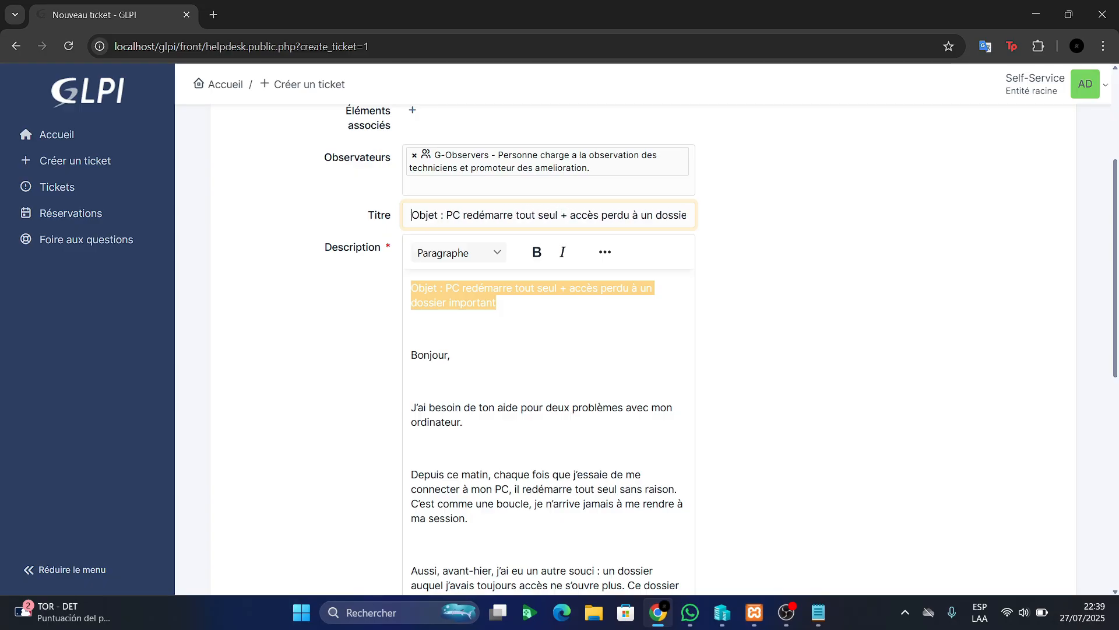
key("shift+Home")
key("BackSpace")
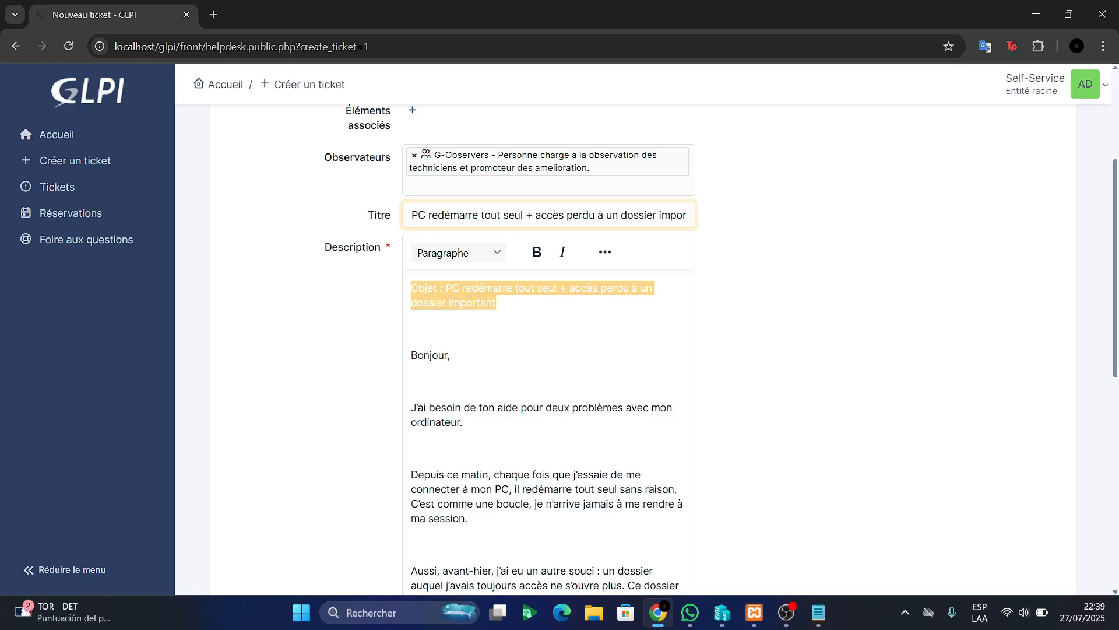
Remove the Objet line so the description starts with 'Bonjour,', and submit the ticket
left_click(412, 329)
scroll(460, 175, "up", 3)
scroll(461, 175, "down", 4)
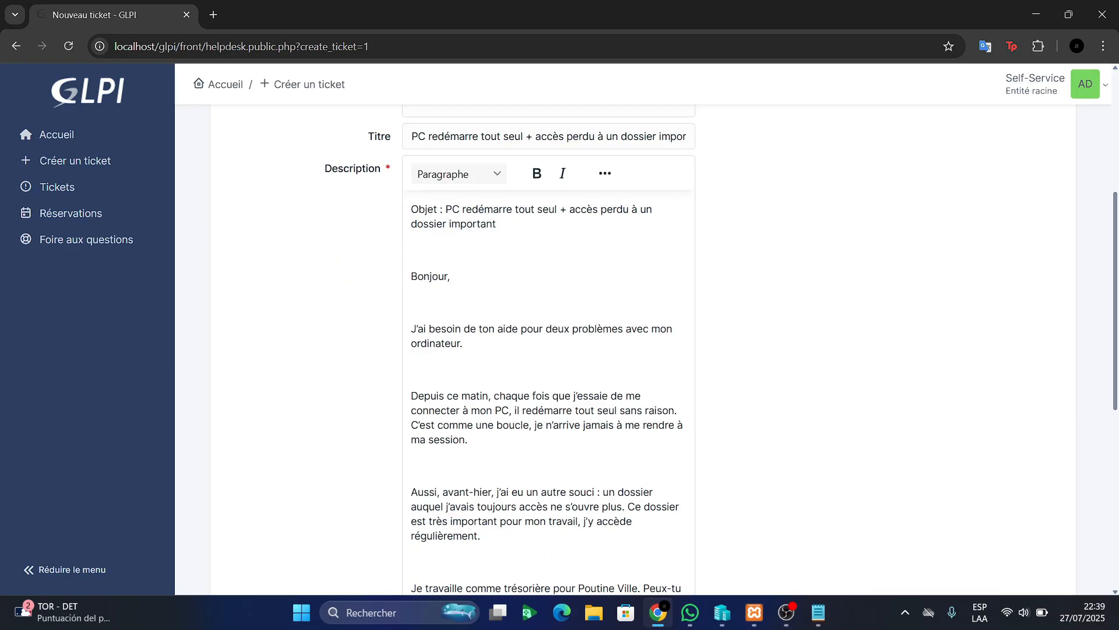
key("BackSpace")
key("BackSpace")
key("BackSpace")
key("BackSpace")
key("BackSpace")
key("BackSpace")
key("BackSpace")
key("BackSpace")
key("BackSpace")
key("BackSpace")
key("BackSpace")
key("BackSpace")
key("BackSpace")
key("BackSpace")
key("BackSpace")
key("BackSpace")
key("BackSpace")
key("BackSpace")
key("BackSpace")
key("BackSpace")
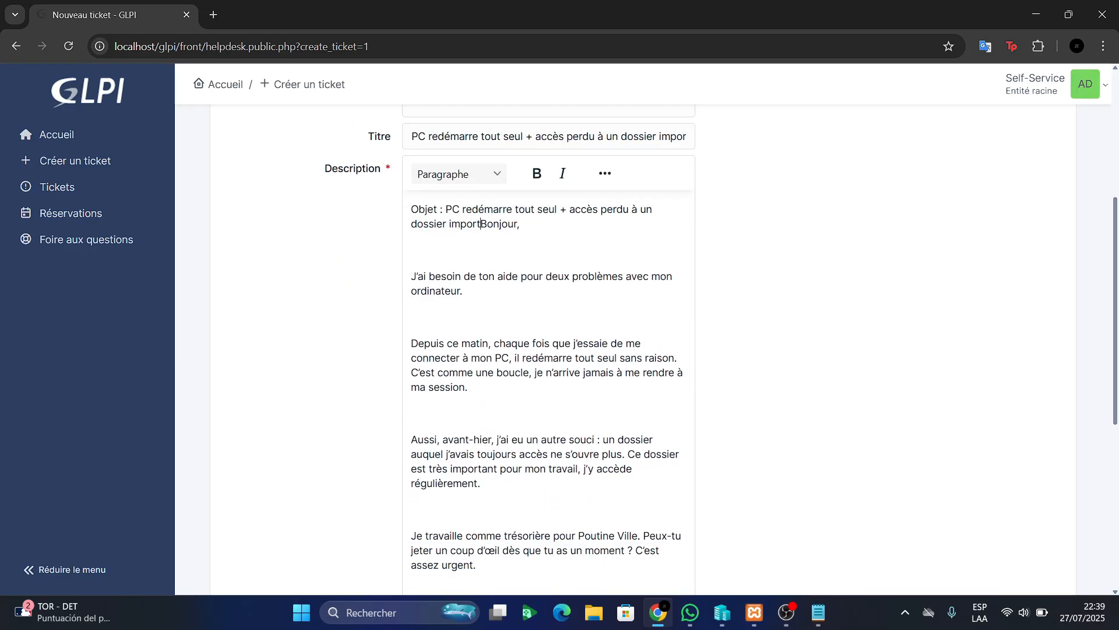
key("BackSpace")
key("BackSpace")
key("BackSpace")
key("BackSpace")
key("BackSpace")
key("BackSpace")
key("BackSpace")
key("BackSpace")
key("BackSpace")
key("BackSpace")
key("BackSpace")
key("BackSpace")
key("BackSpace")
key("BackSpace")
key("BackSpace")
key("BackSpace")
key("BackSpace")
key("BackSpace")
key("BackSpace")
key("BackSpace")
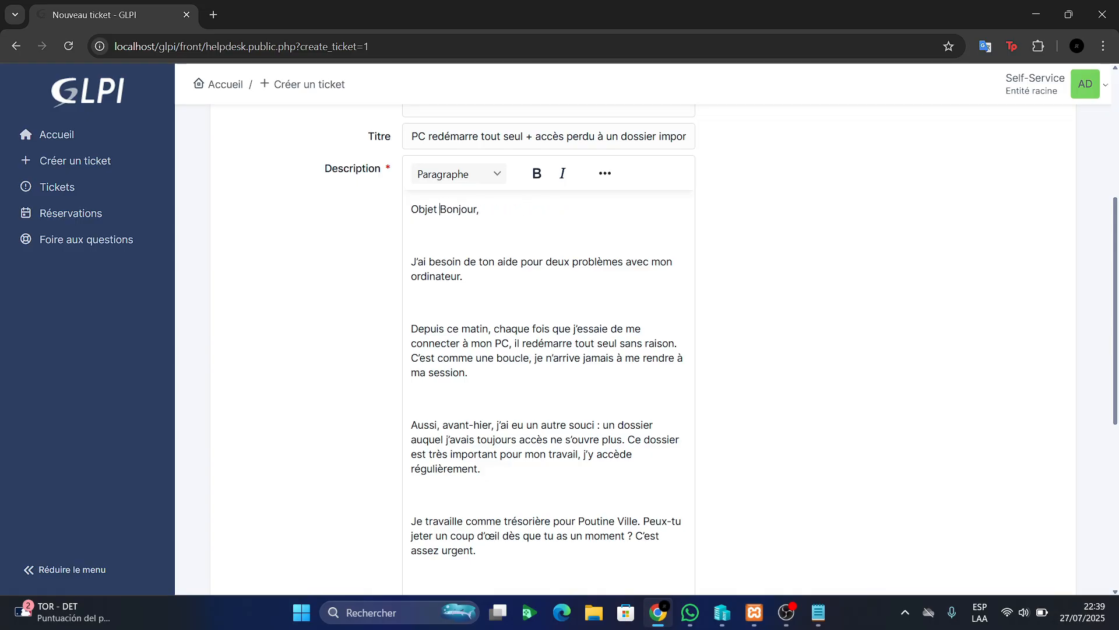
scroll(642, 350, "down", 6)
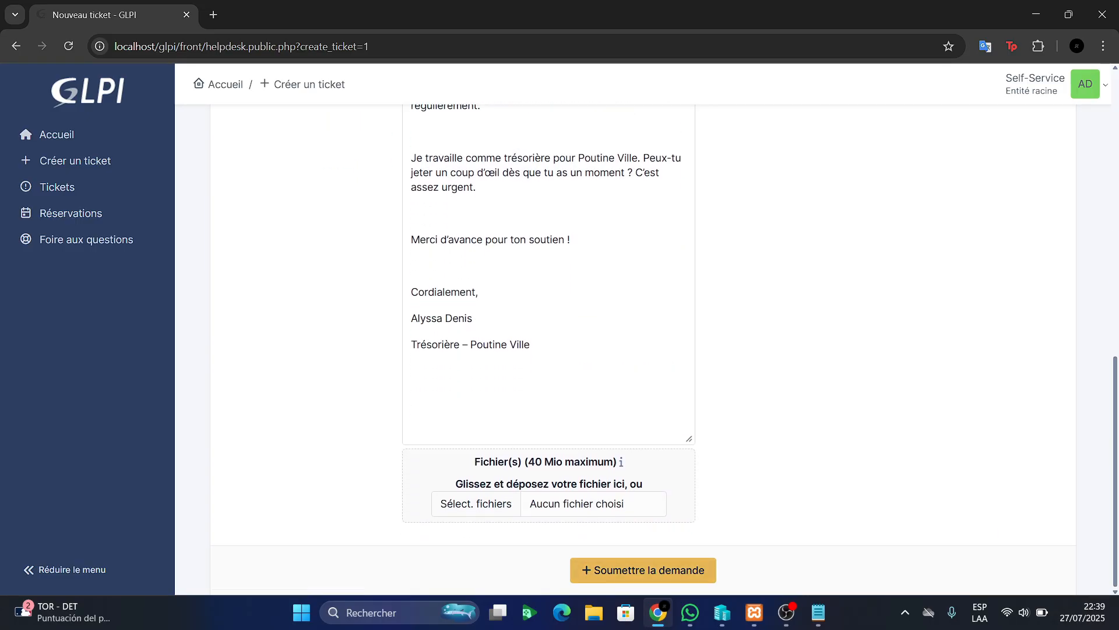
left_click(643, 569)
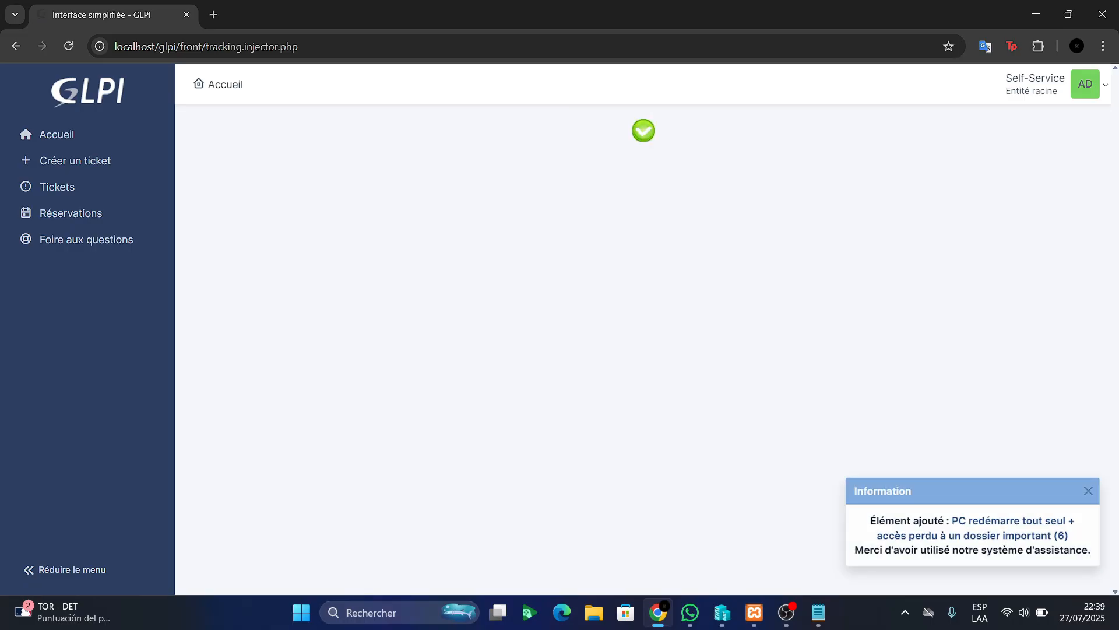
Dismiss the ticket-added notice and copy the hotliner username from the structure notes
left_click(1089, 491)
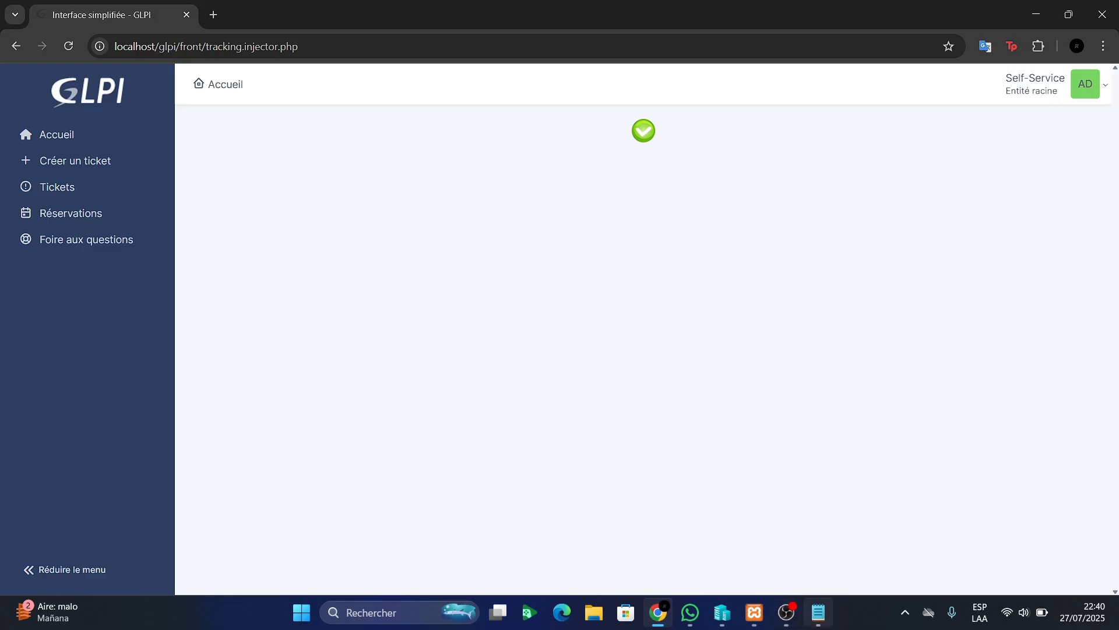
left_click(819, 612)
scroll(588, 309, "up", 2)
left_click(325, 115)
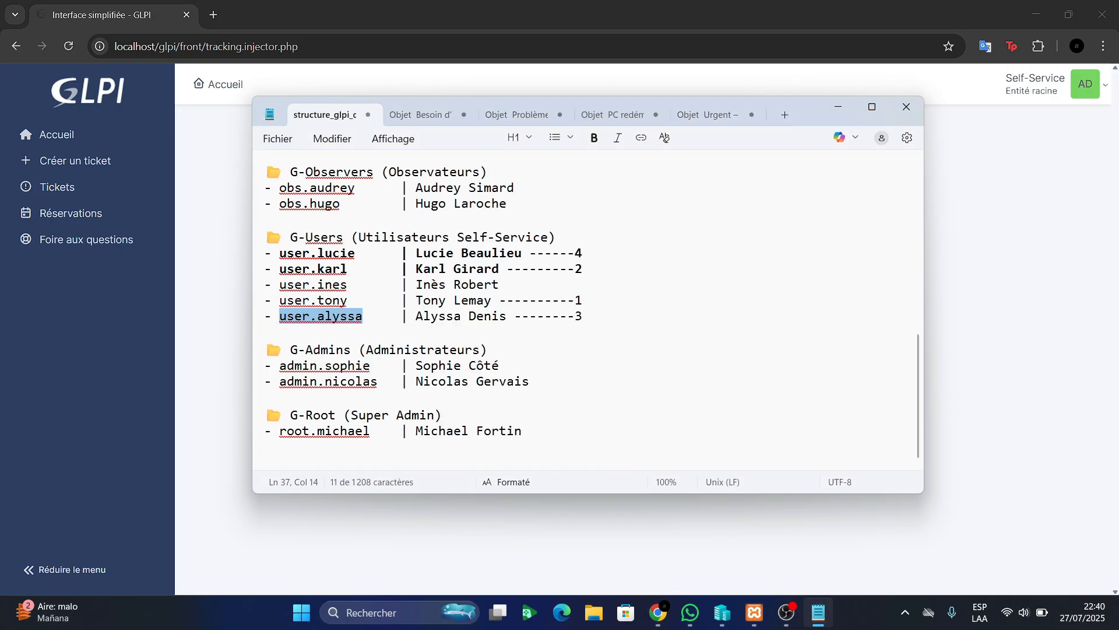
scroll(588, 309, "up", 5)
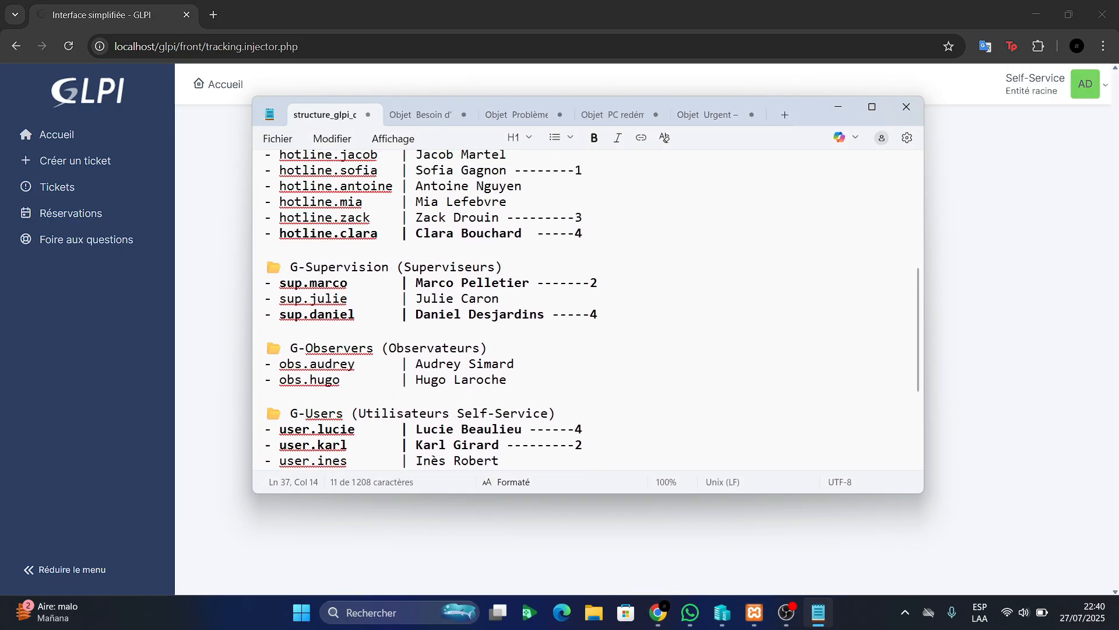
left_click_drag(584, 285, 439, 284)
left_click_drag(370, 284, 287, 284)
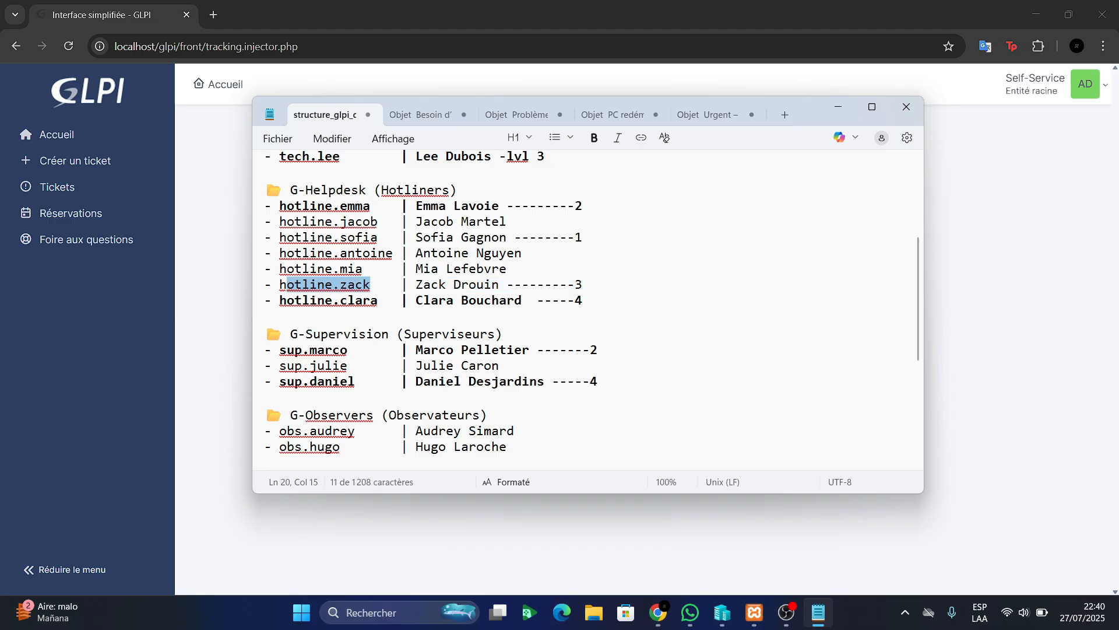
left_click_drag(371, 285, 279, 284)
key("ctrl+c")
key("alt+Tab")
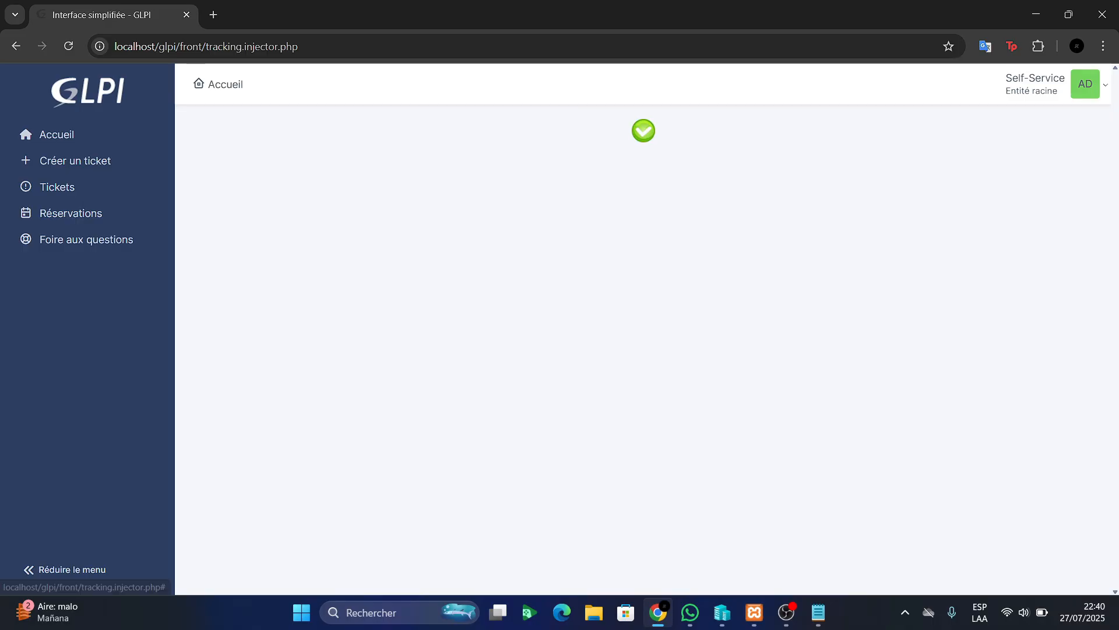
Log out of the self-service account and sign in with the hotliner's credentials
left_click(1085, 84)
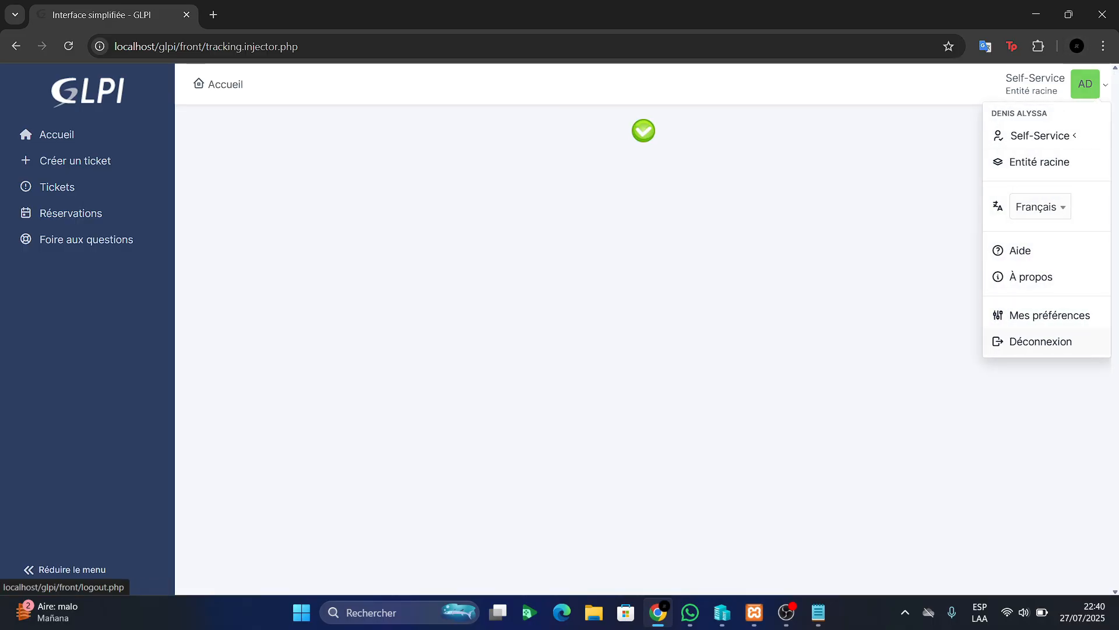
left_click(1041, 341)
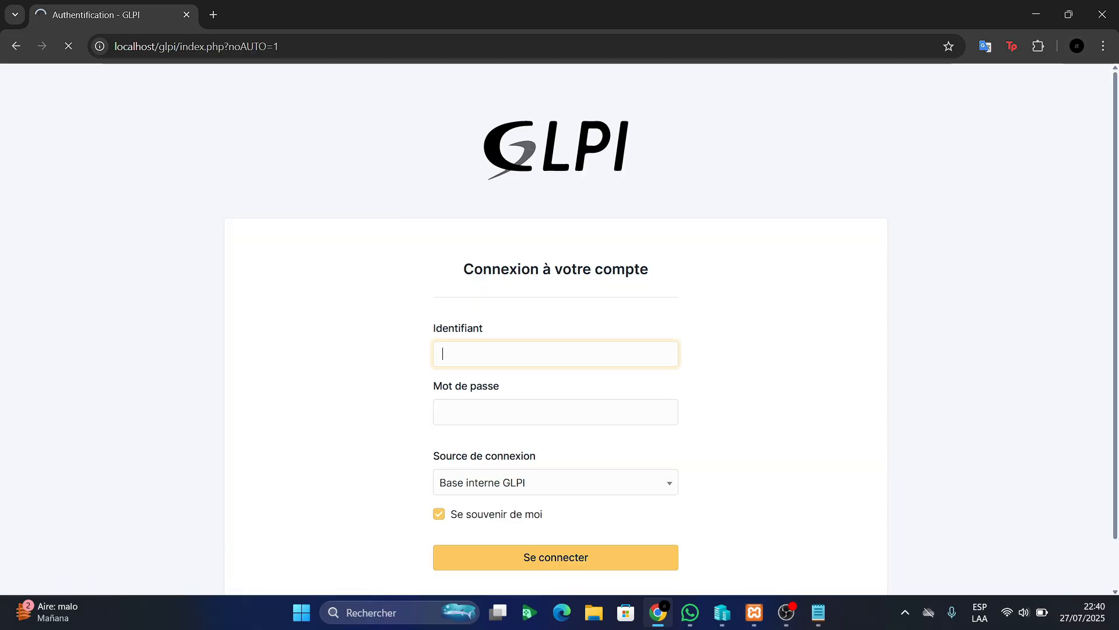
key("ctrl+v")
key("Tab")
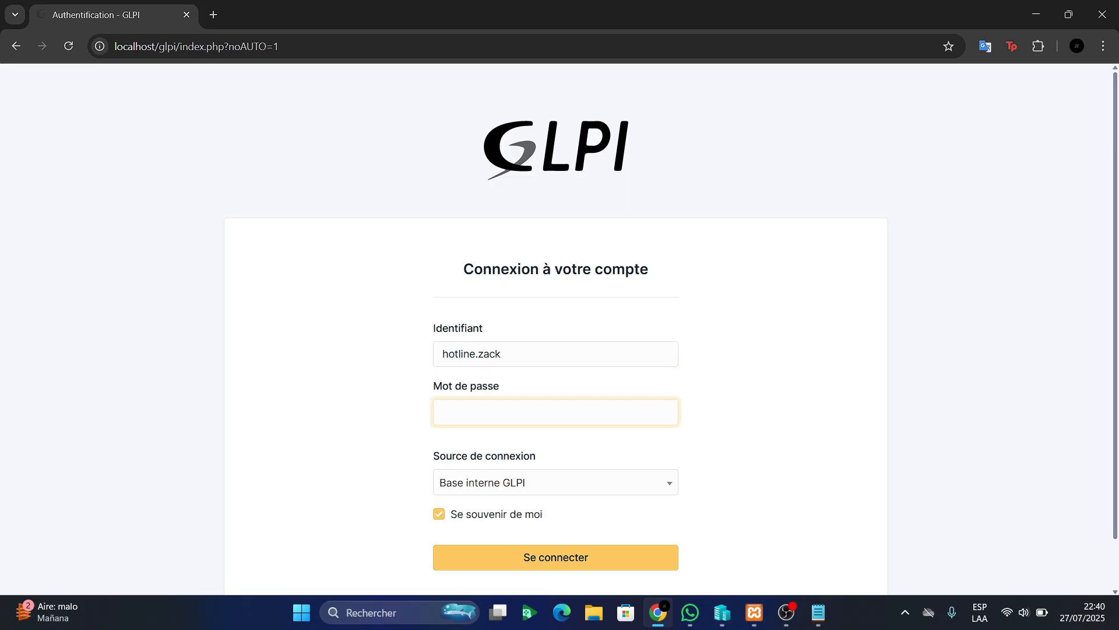
type("******")
key("Return")
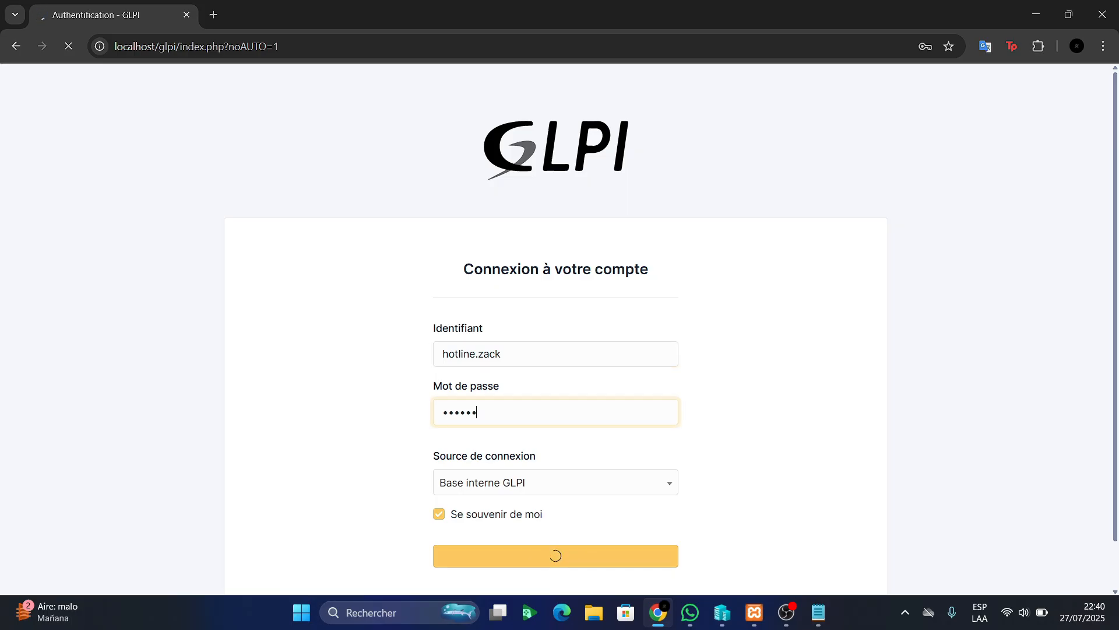
Hide Notepad and open ticket 6 from the Assistance Tickets list
key("alt+Tab")
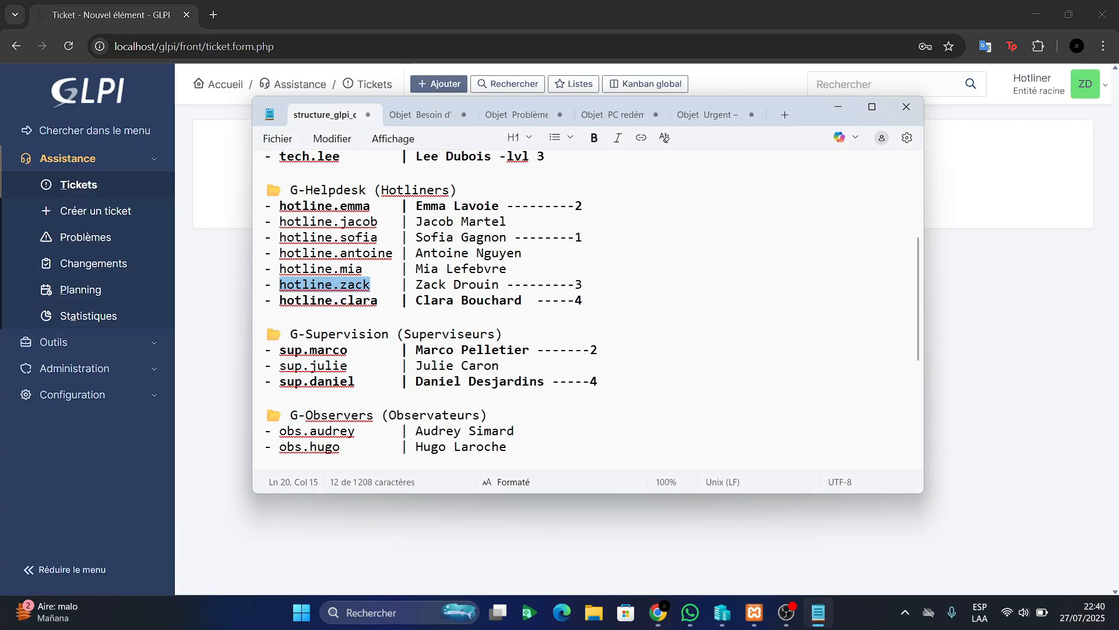
left_click(838, 107)
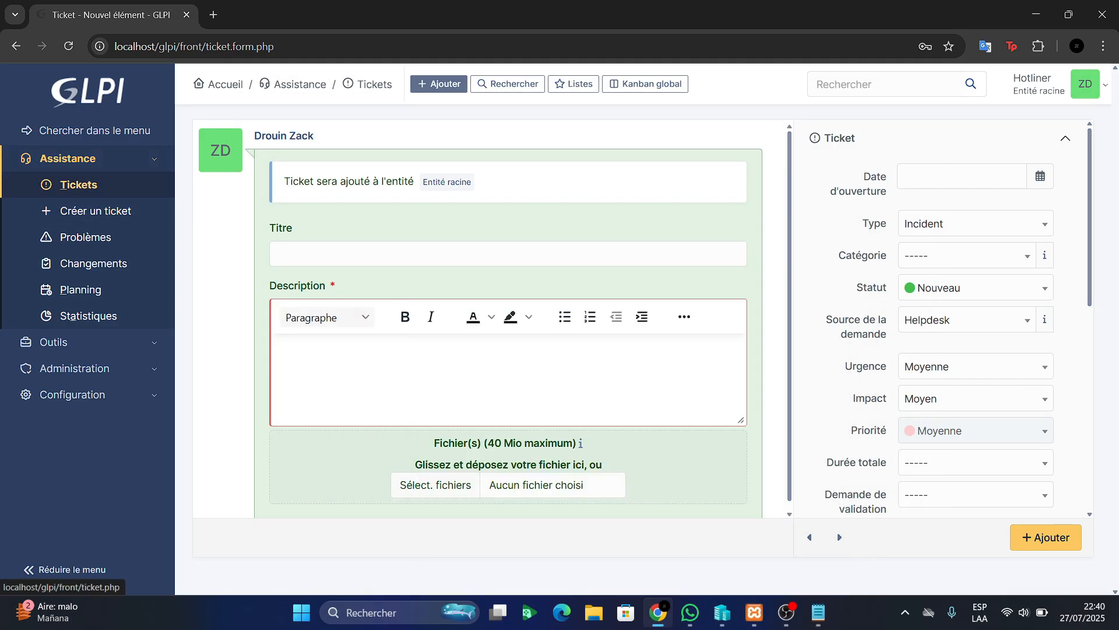
left_click(78, 185)
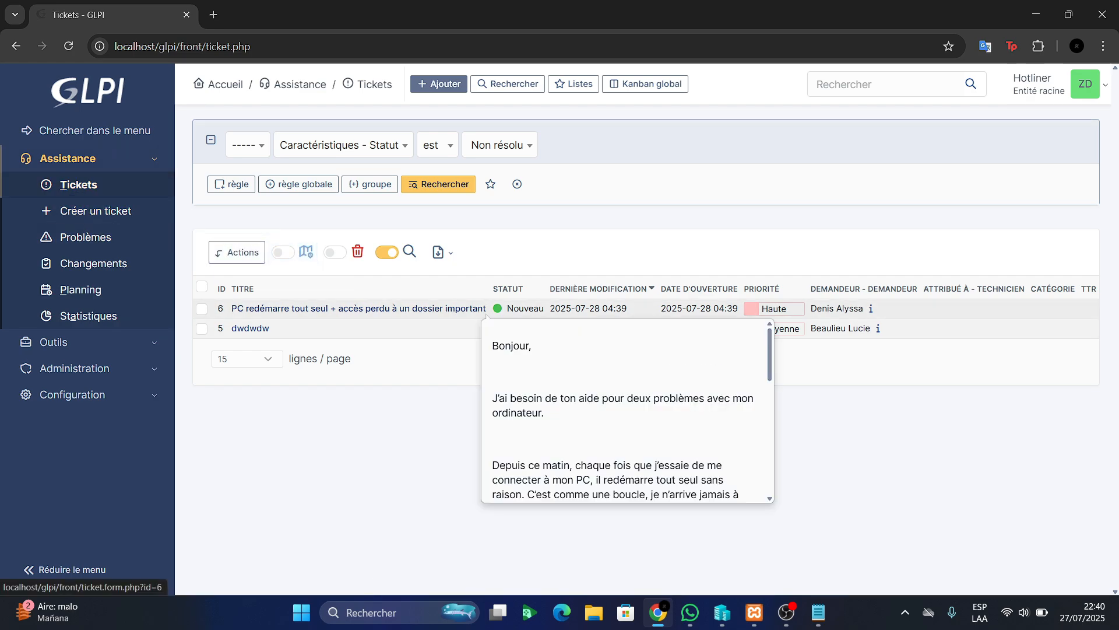
left_click(484, 312)
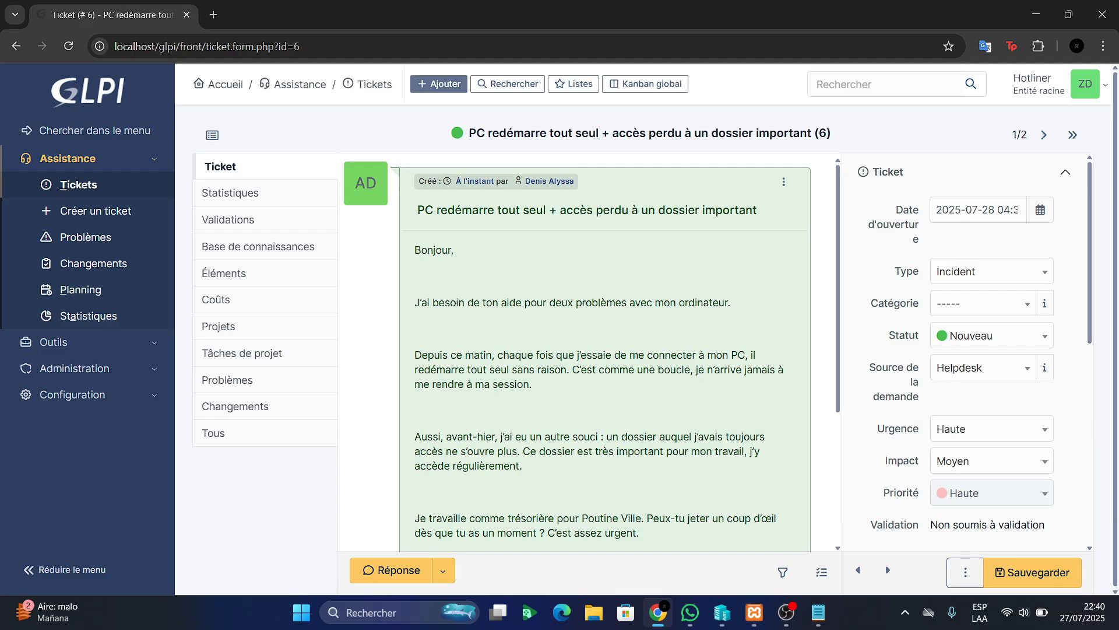
Scroll through ticket 6's description of the restart loop and lost folder access
scroll(604, 353, "down", 3)
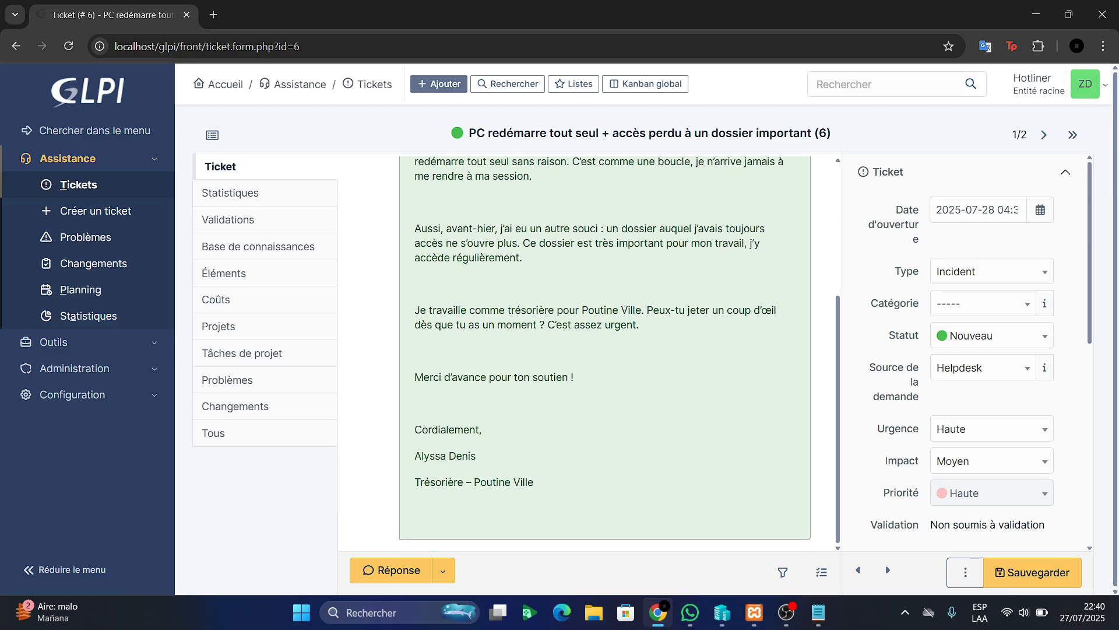
scroll(605, 353, "up", 1)
scroll(605, 353, "down", 1)
scroll(604, 353, "up", 3)
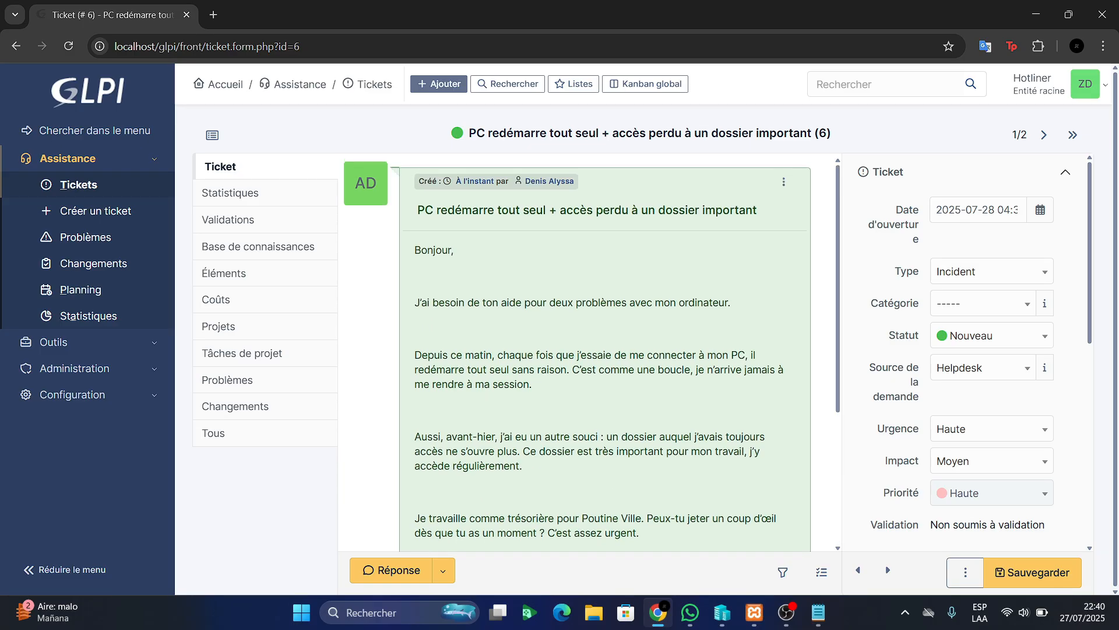
Write a follow-up reading 'Je suis desole pour le desagrement recontre. Soyez assure…', promising a quick resolution
left_click(391, 570)
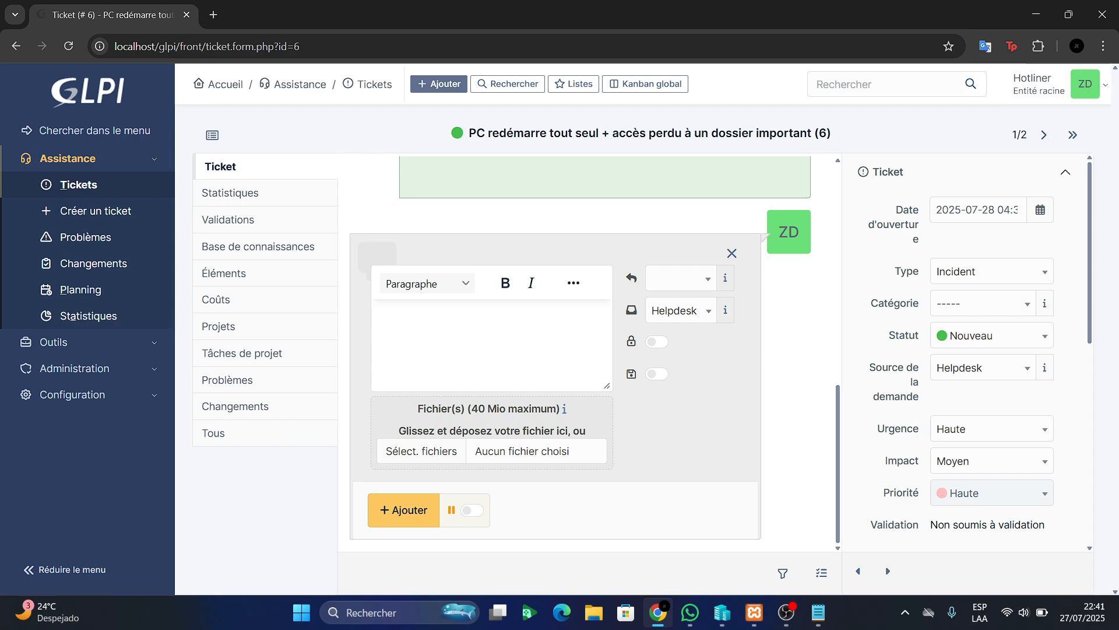
type("Je susi")
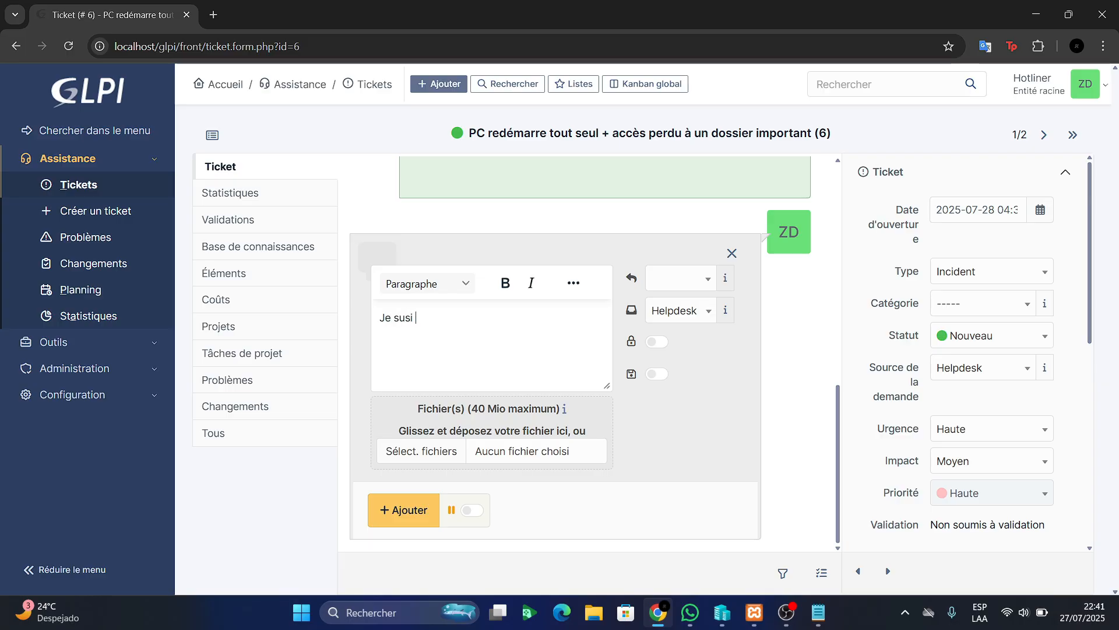
key("BackSpace")
type("is desole pour le desagrement")
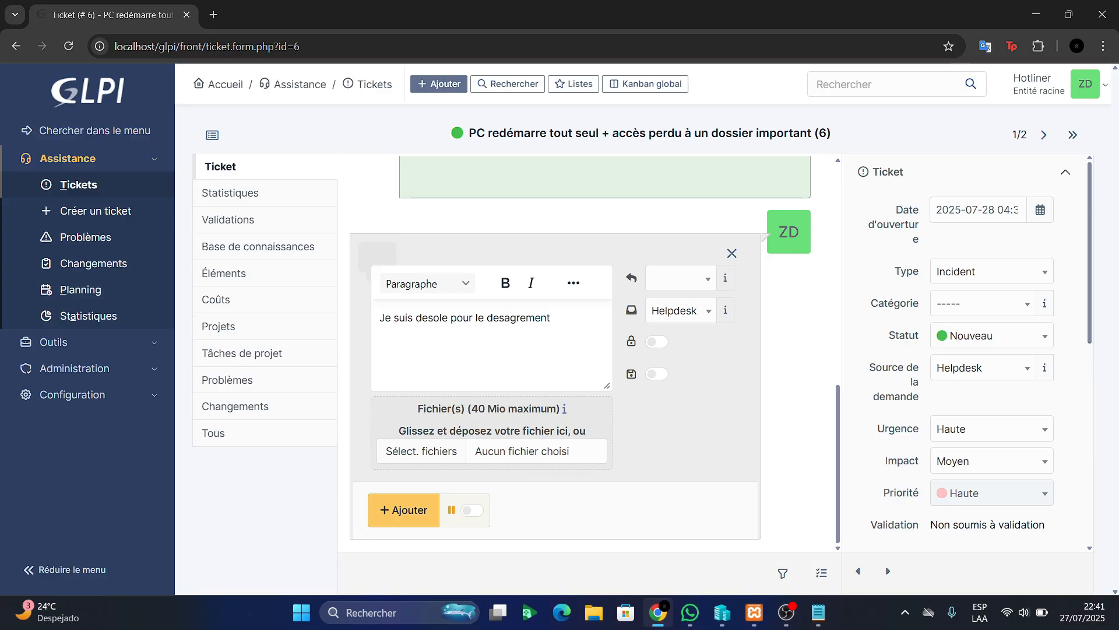
type(" recontre.Soyes")
key("BackSpace")
key("BackSpace")
key("BackSpace")
key("BackSpace")
key("BackSpace")
key("BackSpace")
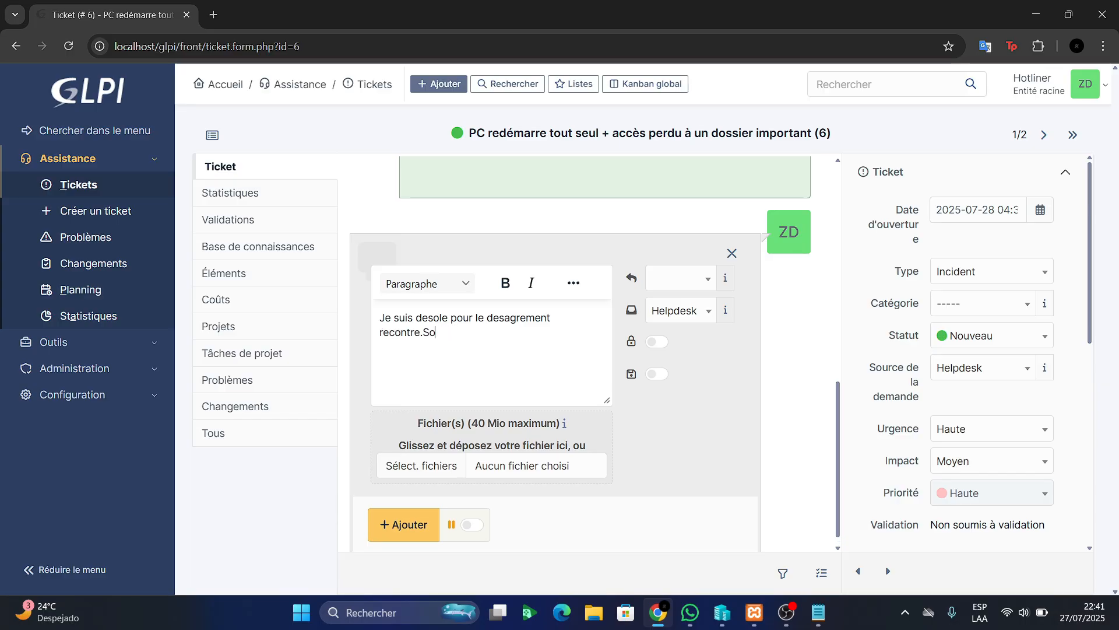
type("Soyez ")
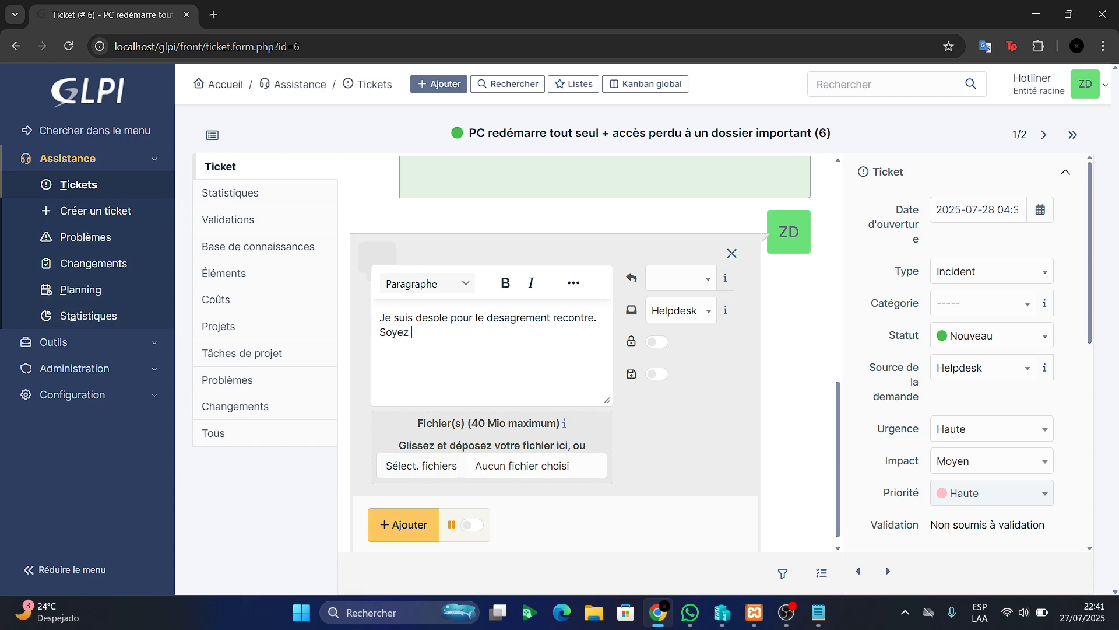
type("assure que ")
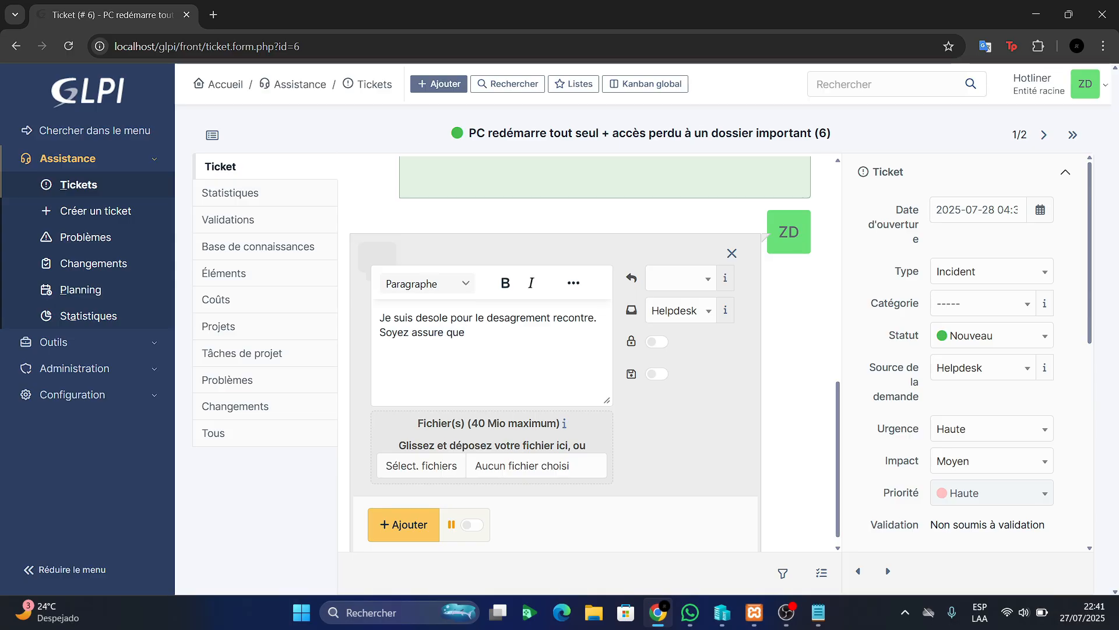
type("je vais mettre en ouvre pour resou")
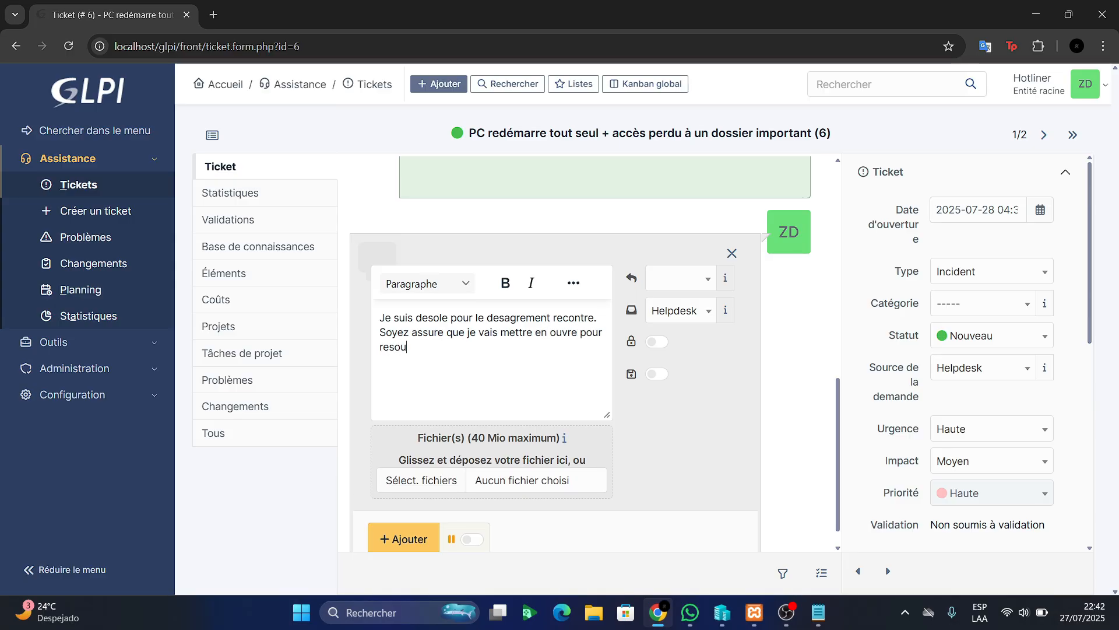
type("dre a ce ")
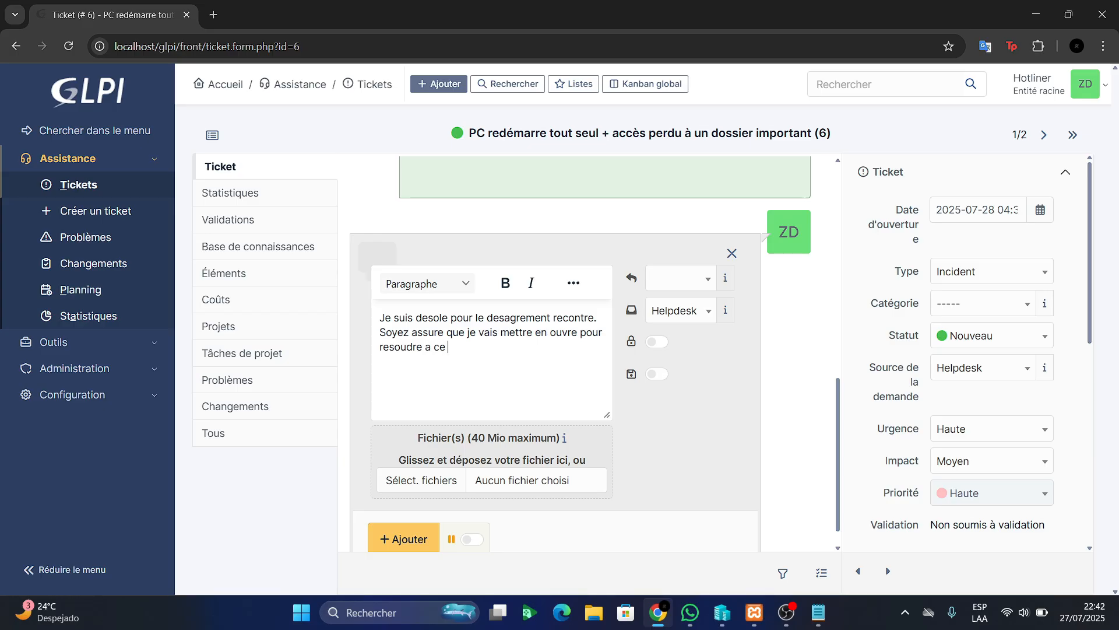
type("probleme dans le pl")
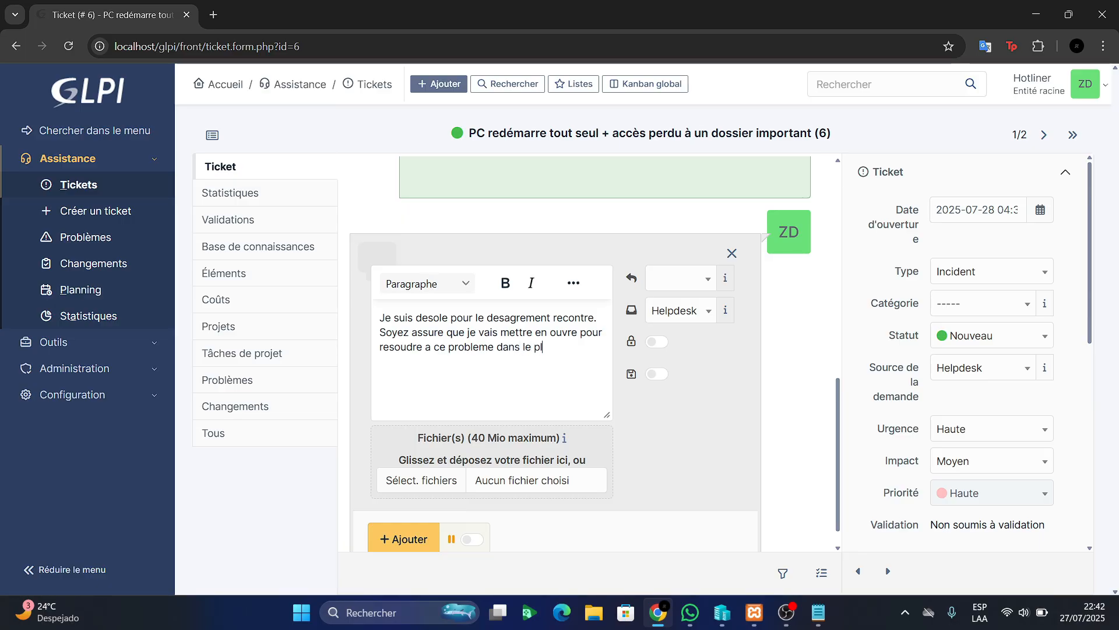
type("us bref delai.")
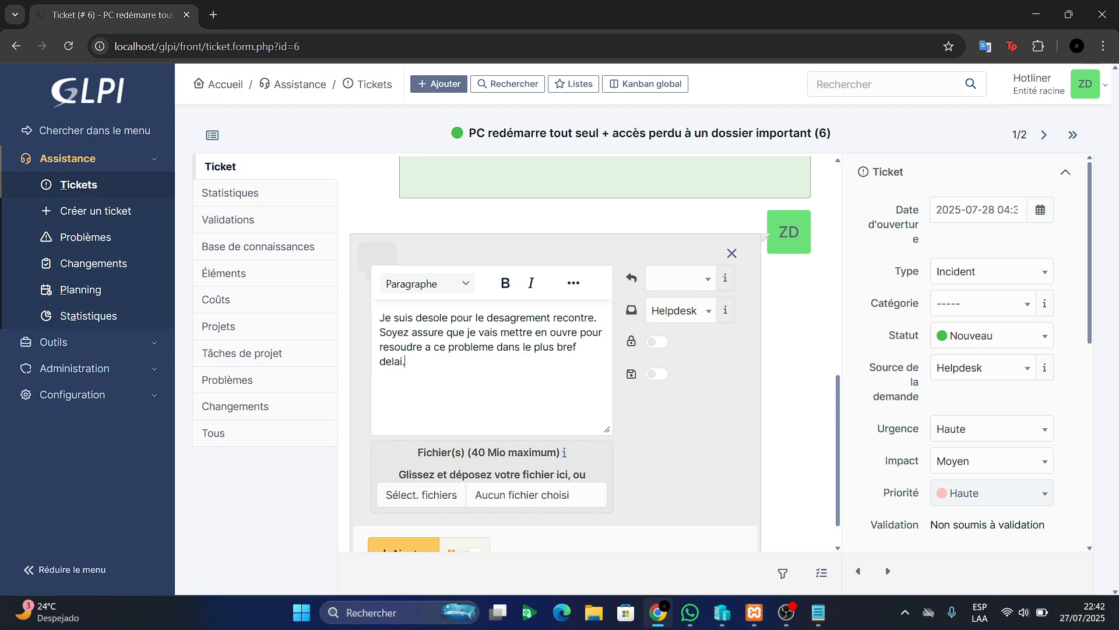
Add a greeting to the requester on its own line, correct her name's spelling, and post the follow-up
scroll(583, 349, "up", 1)
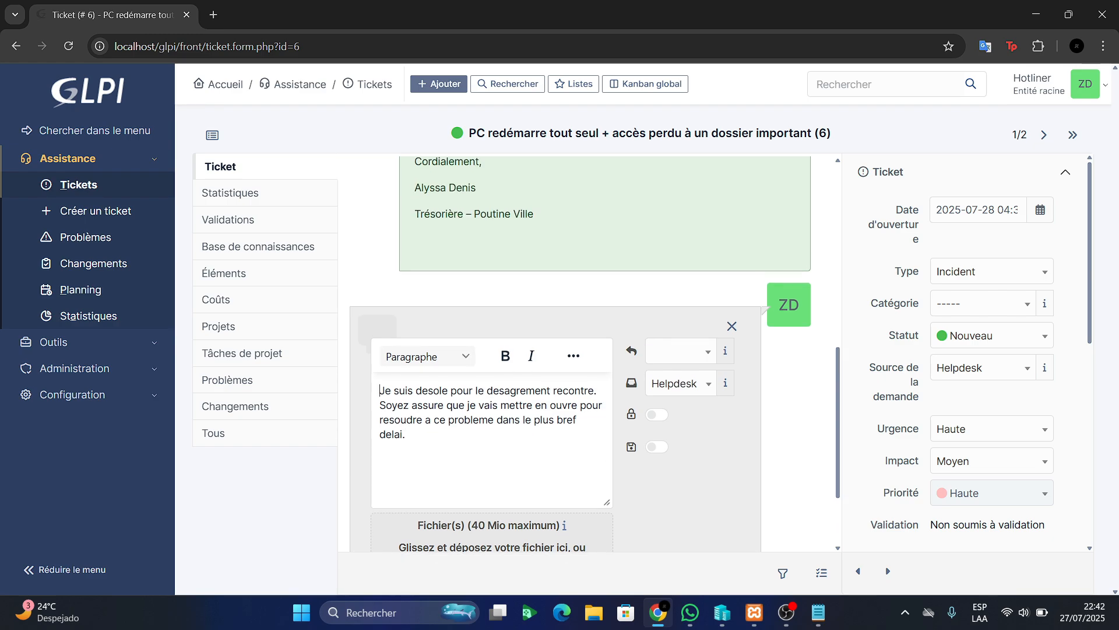
type("Bon")
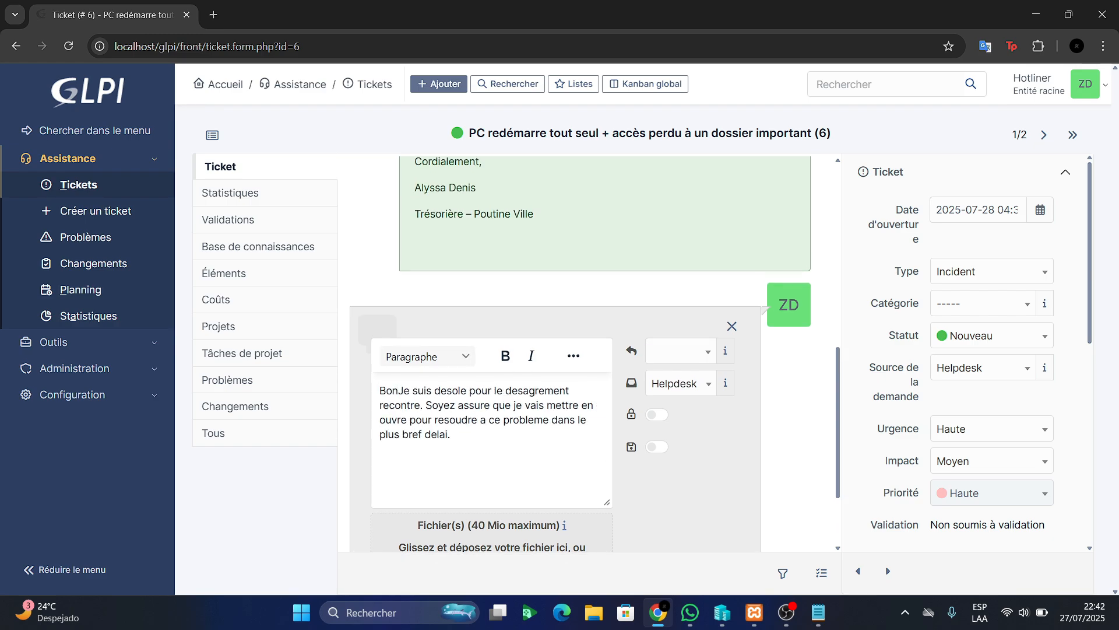
type("jour Ma")
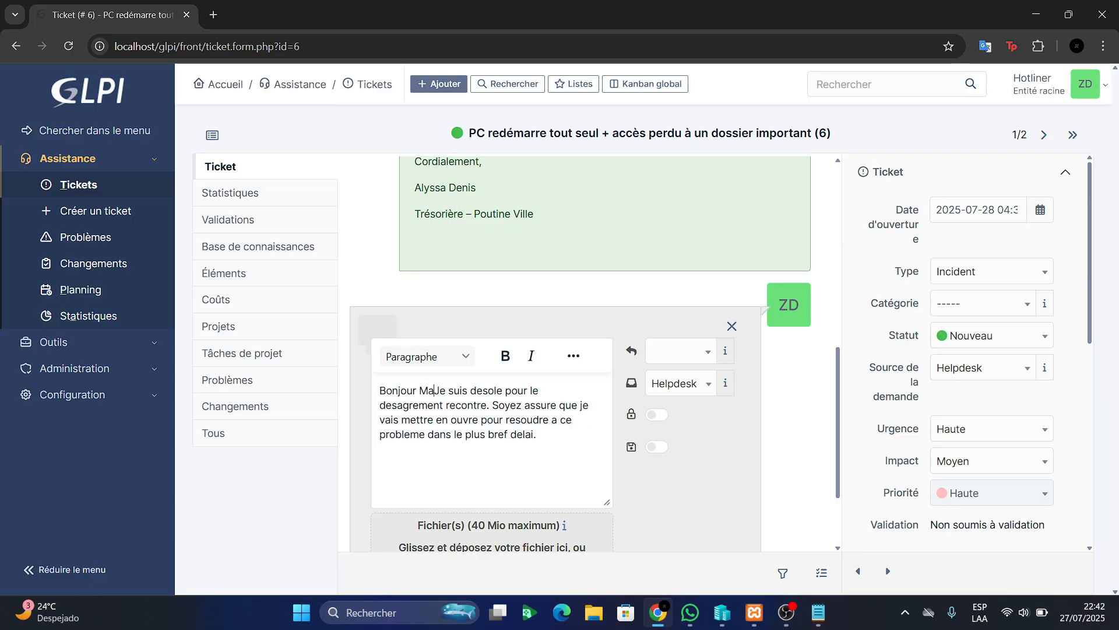
type("dame ")
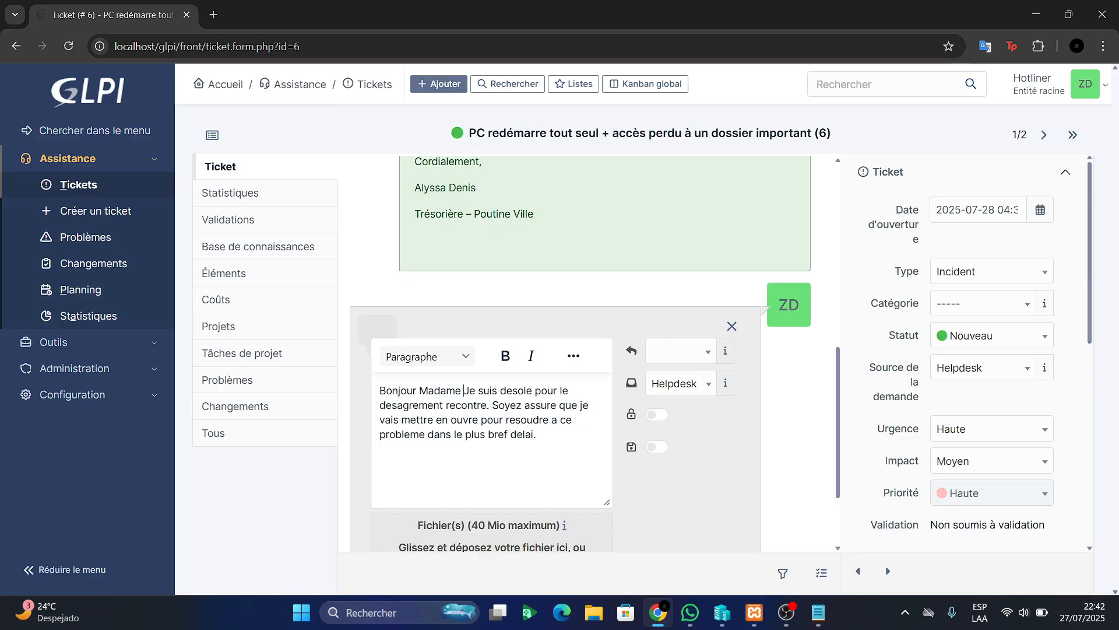
type("Alissa")
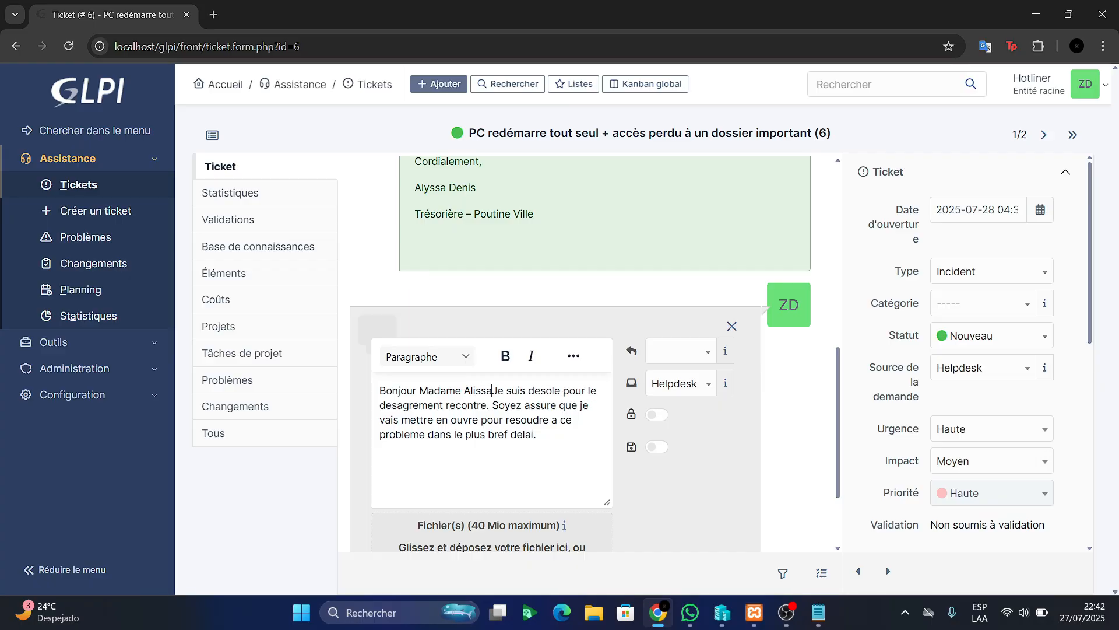
key("Return")
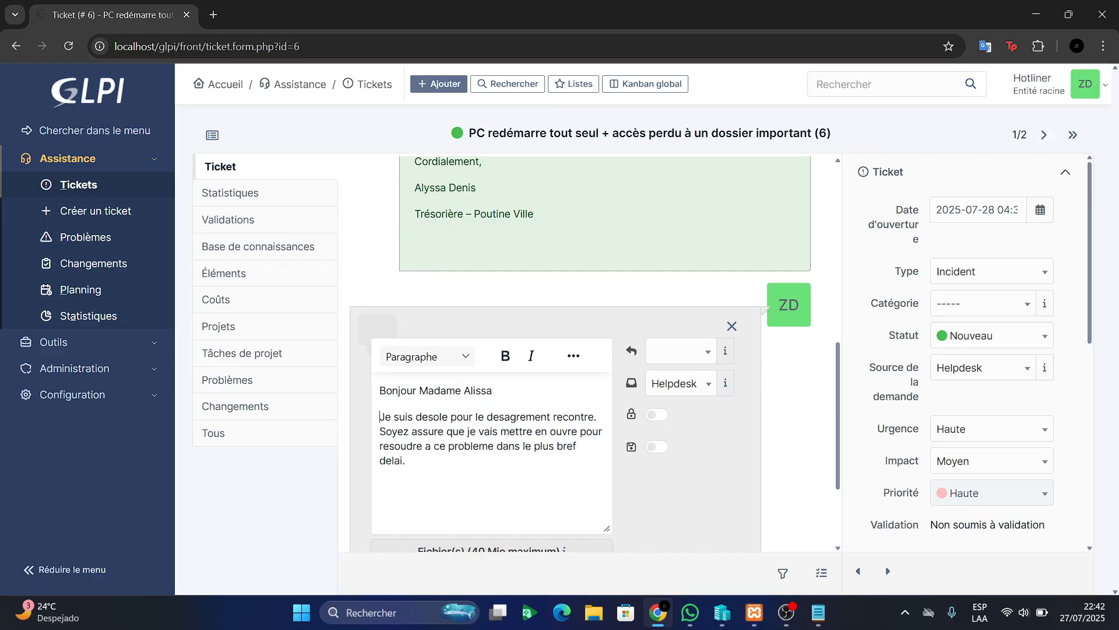
left_click(473, 390)
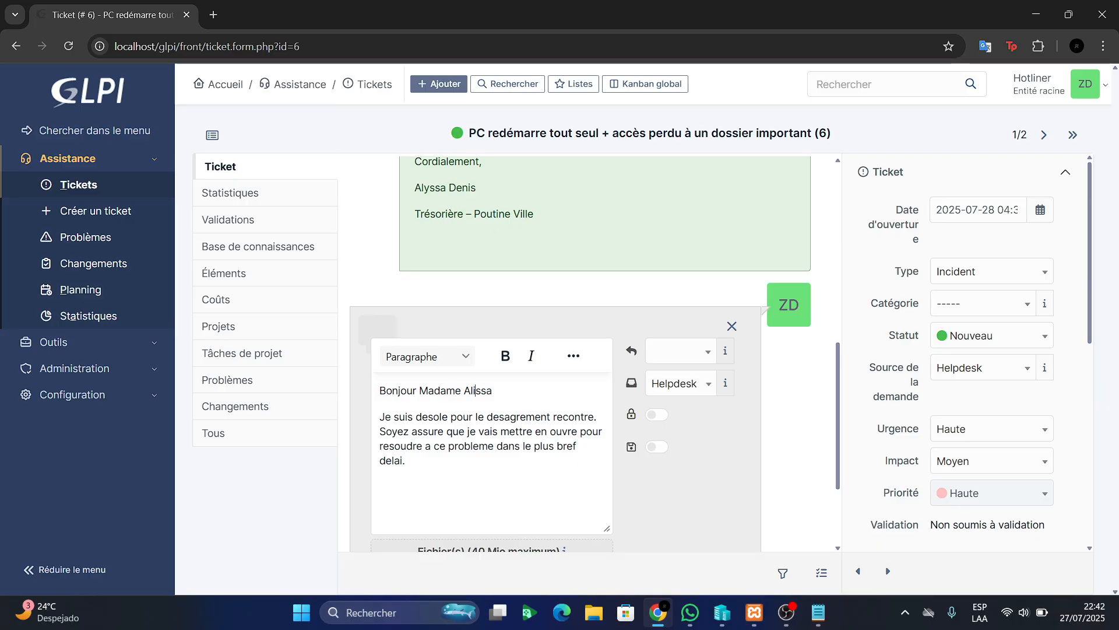
key("Delete")
type("y")
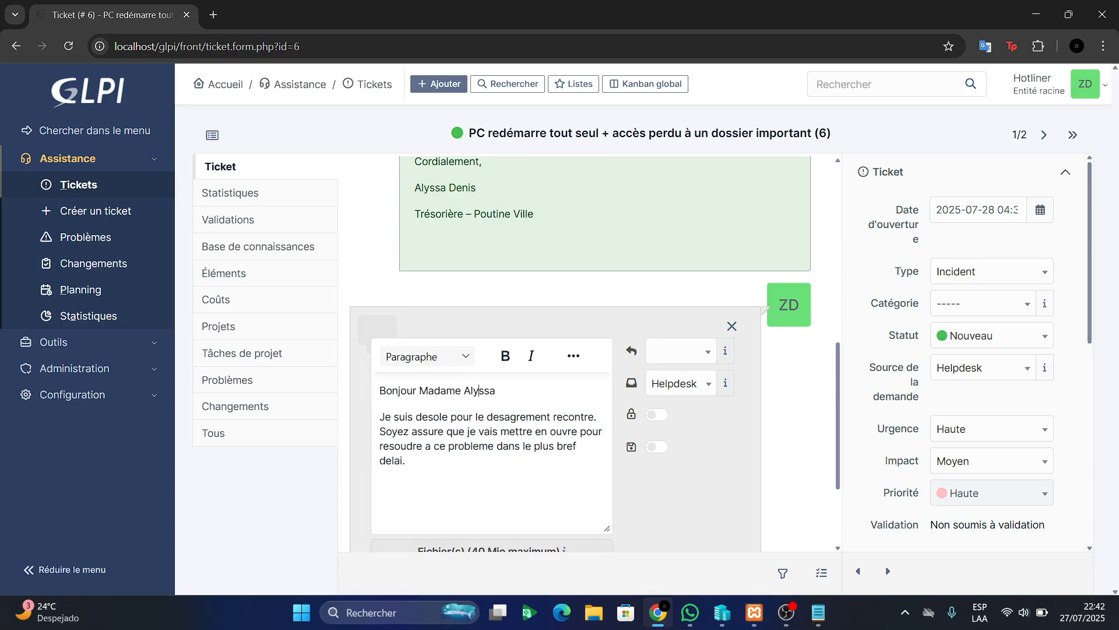
scroll(583, 350, "down", 2)
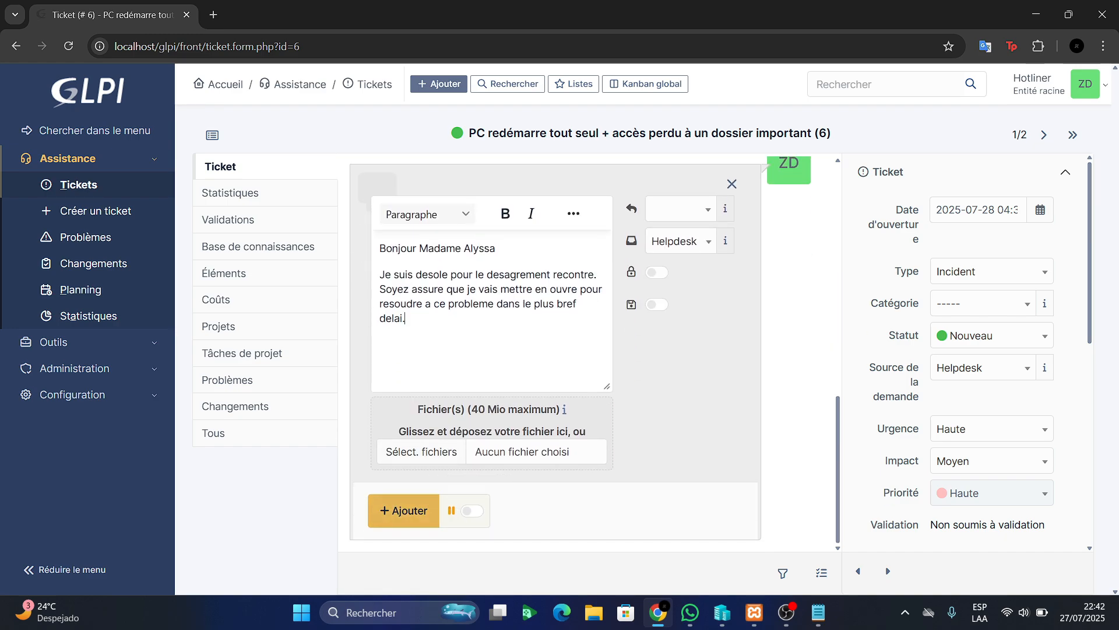
left_click(404, 510)
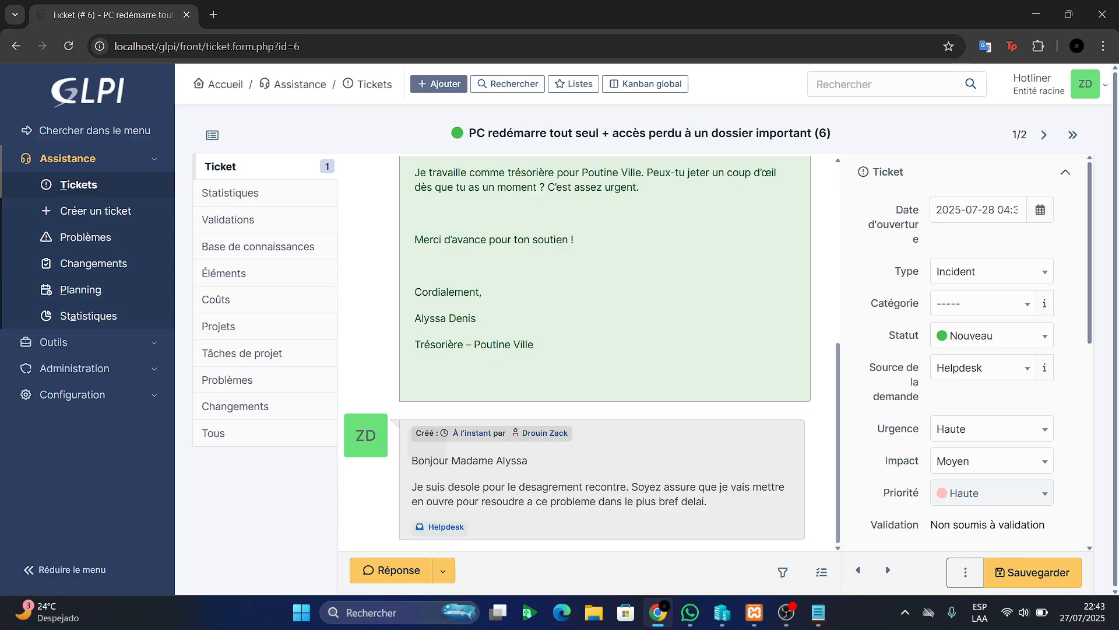
Scroll the ticket 6 timeline to confirm the hotliner's reply sits below the original message
scroll(592, 353, "up", 1)
scroll(592, 353, "down", 1)
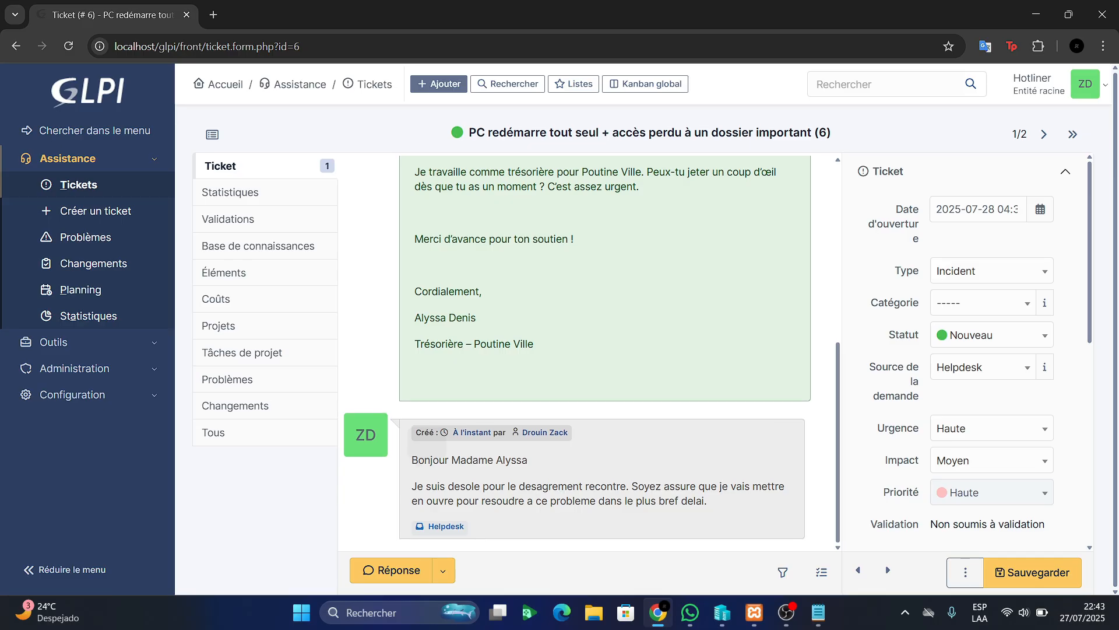
scroll(591, 352, "up", 5)
scroll(592, 353, "down", 5)
Start the Probleme 1 virtual machine from its latest state and connect at 1680x1050 display size
left_click(722, 612)
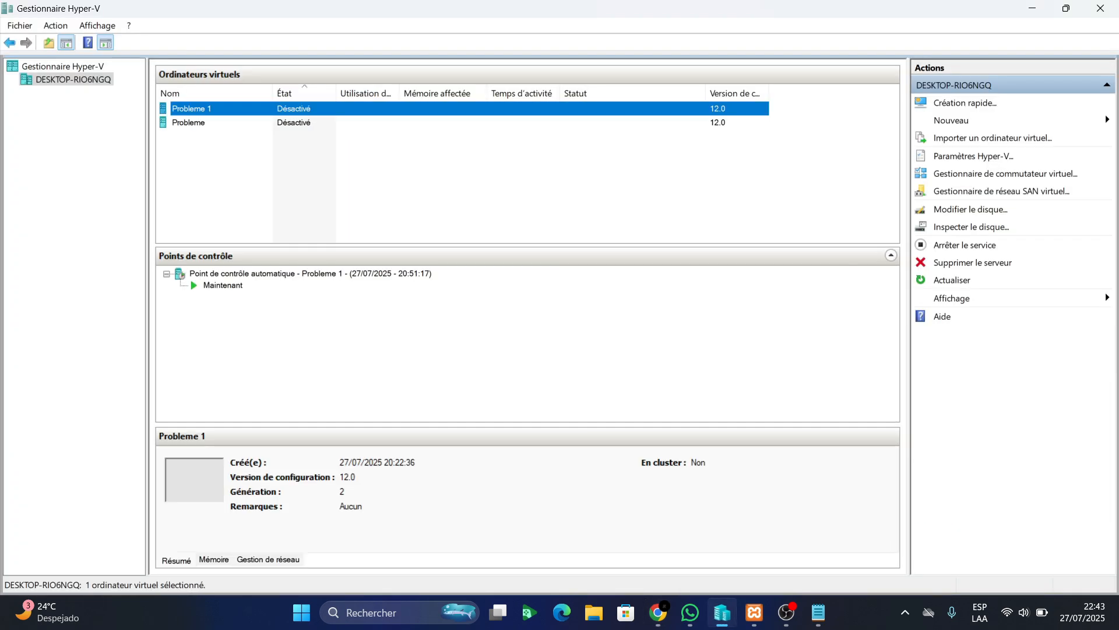
double_click(192, 109)
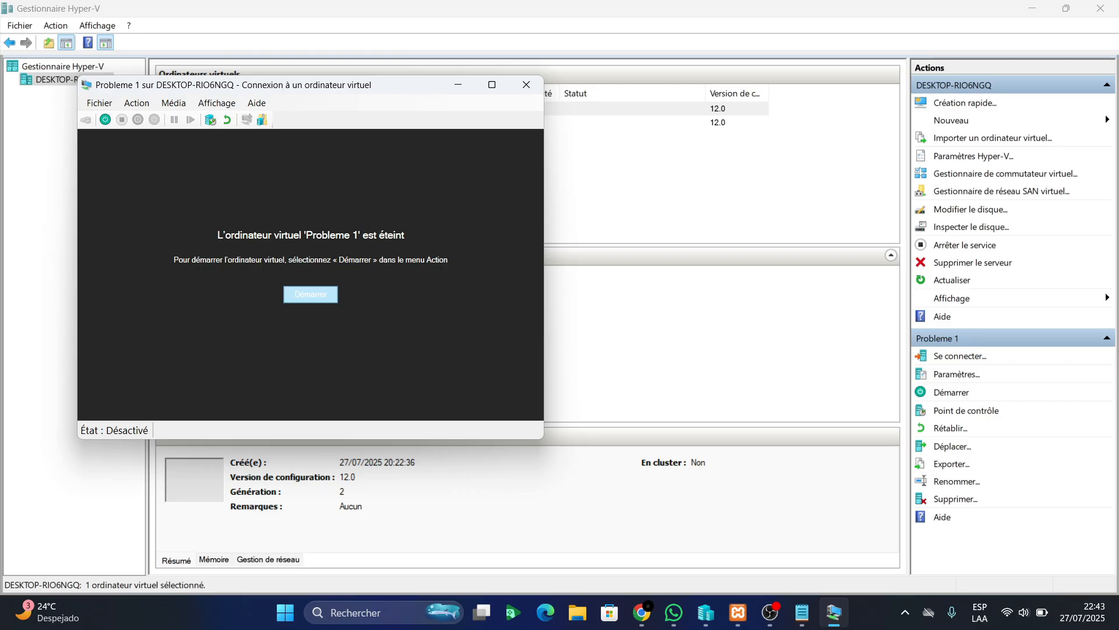
left_click(311, 294)
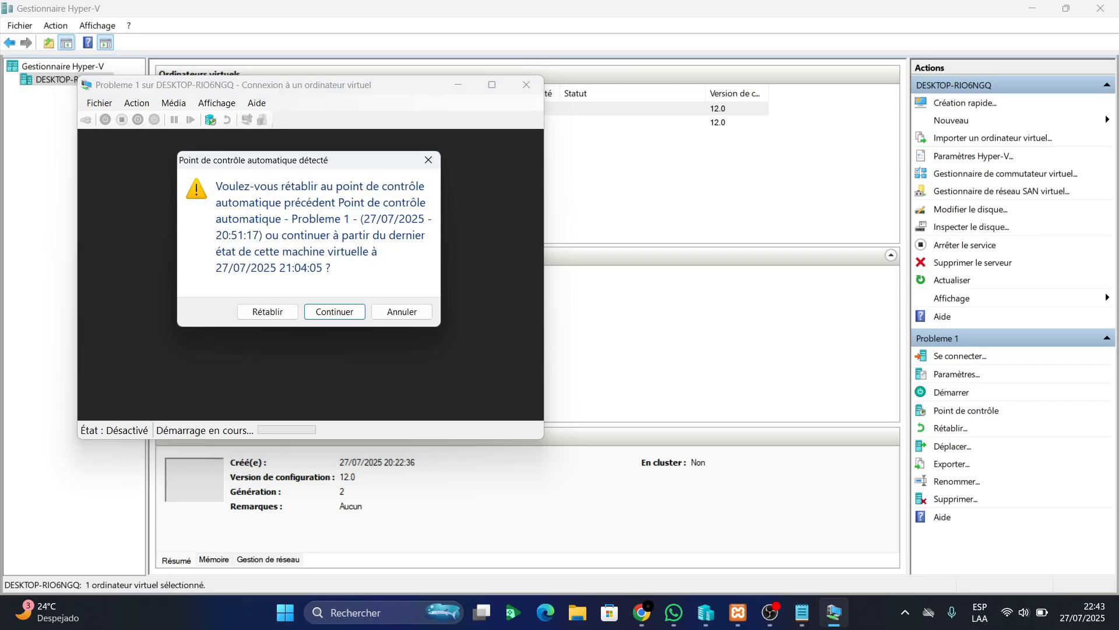
key("Return")
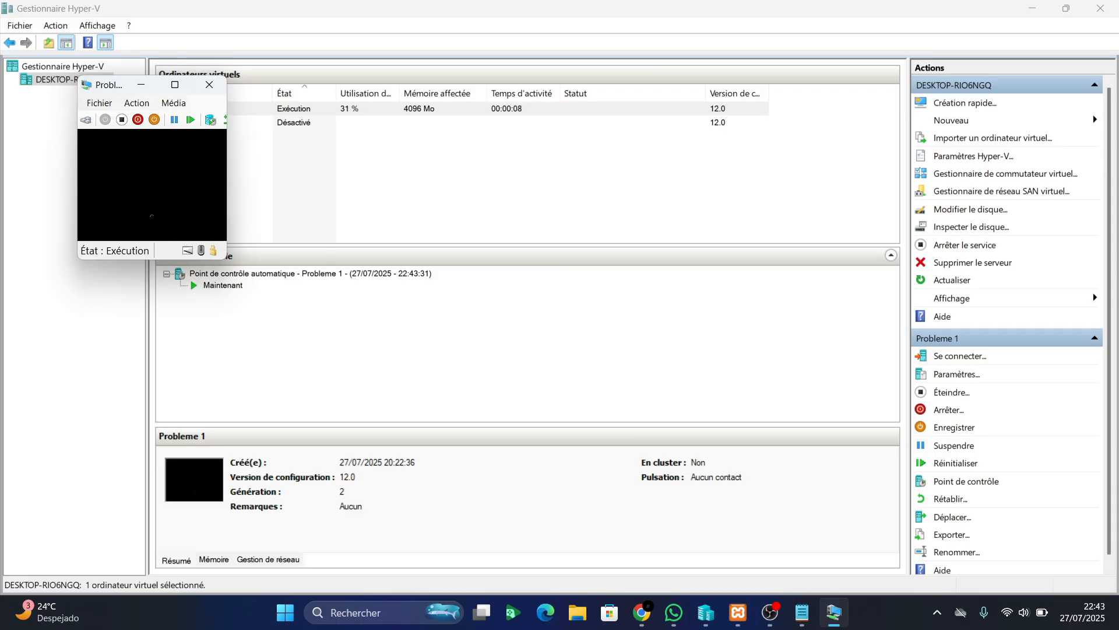
key("Right")
key("Right")
key("Right")
key("Right")
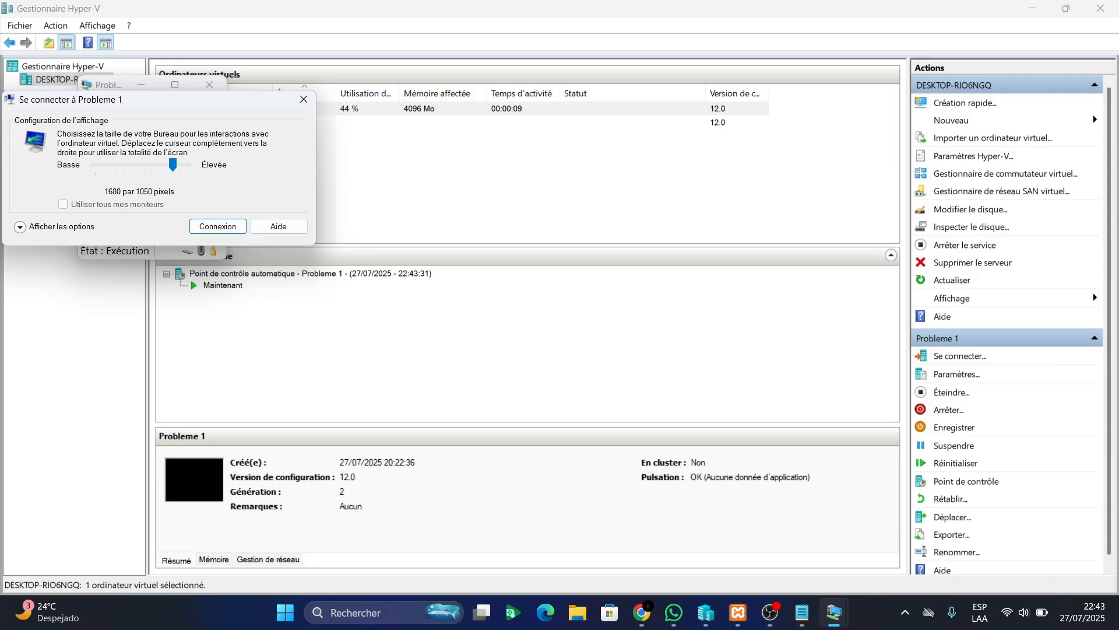
key("Return")
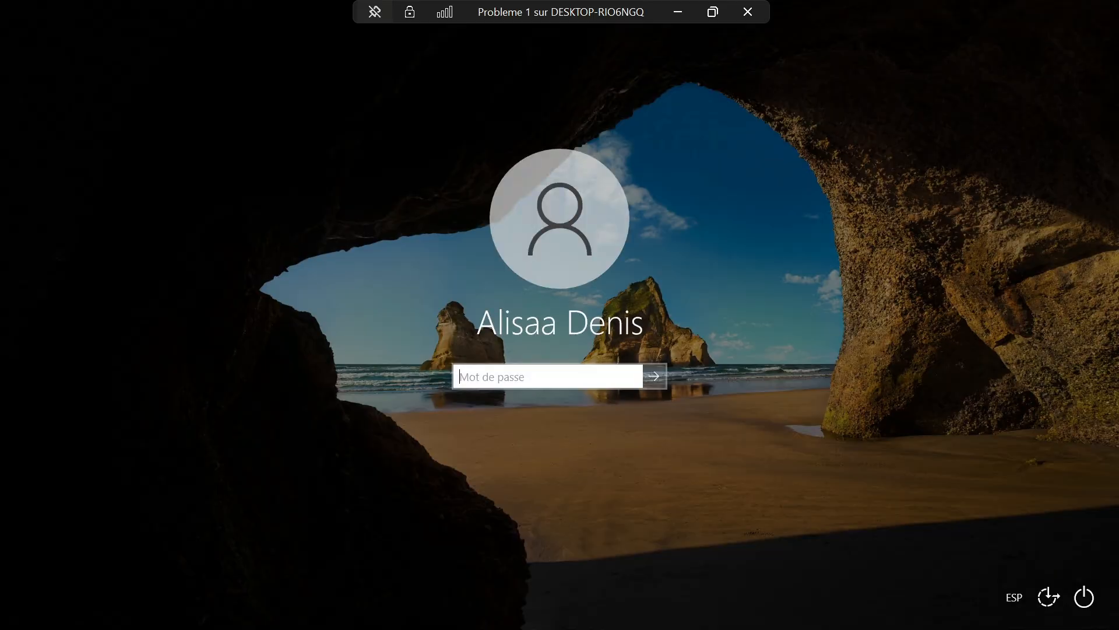
Enter the account password, restore and re-maximize the VM window, then sign in to the Windows desktop
type("******")
key("Return")
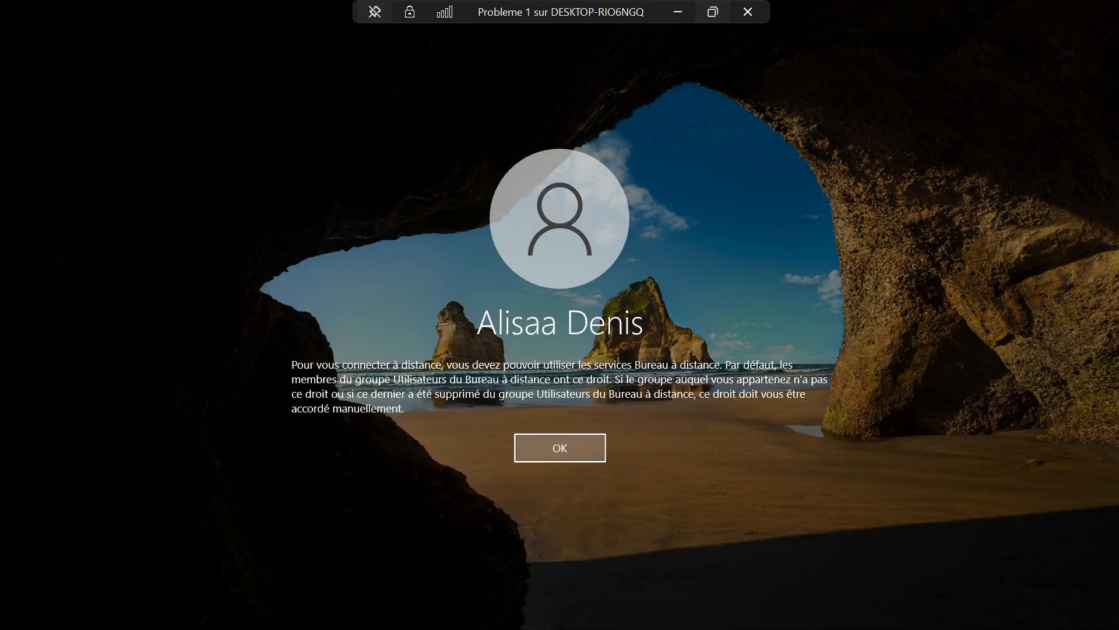
left_click(712, 12)
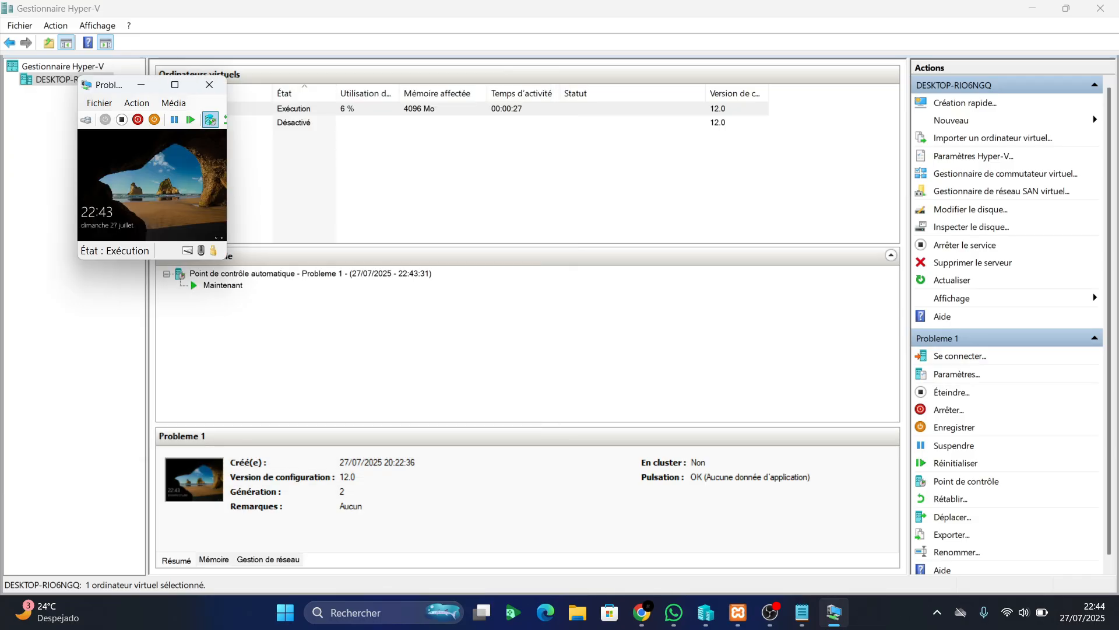
left_click(175, 85)
key("Return")
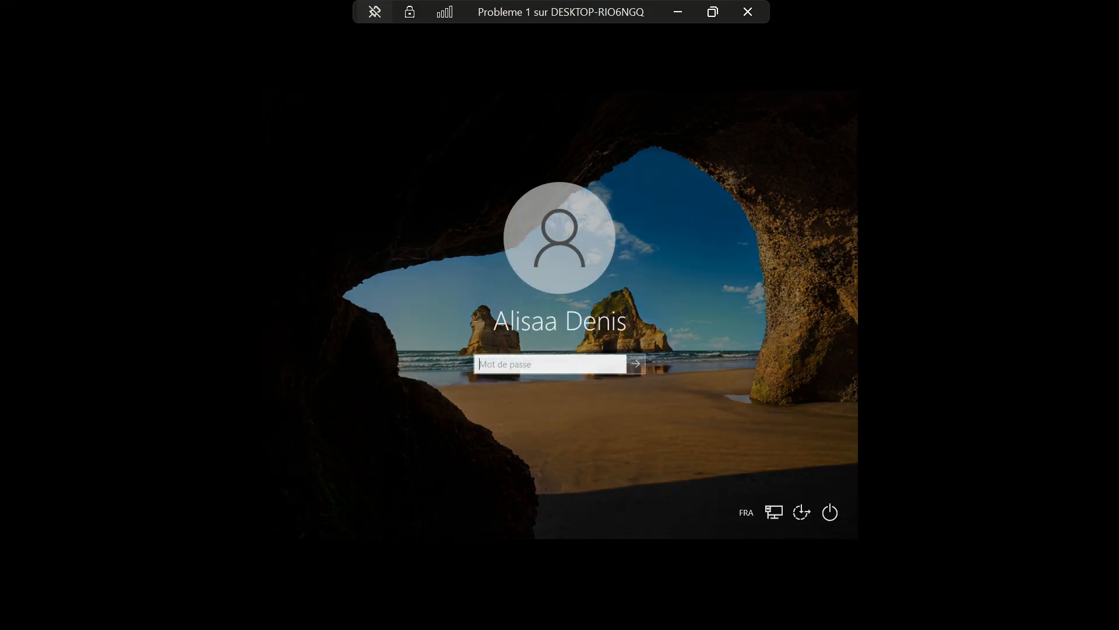
type("*******")
key("Return")
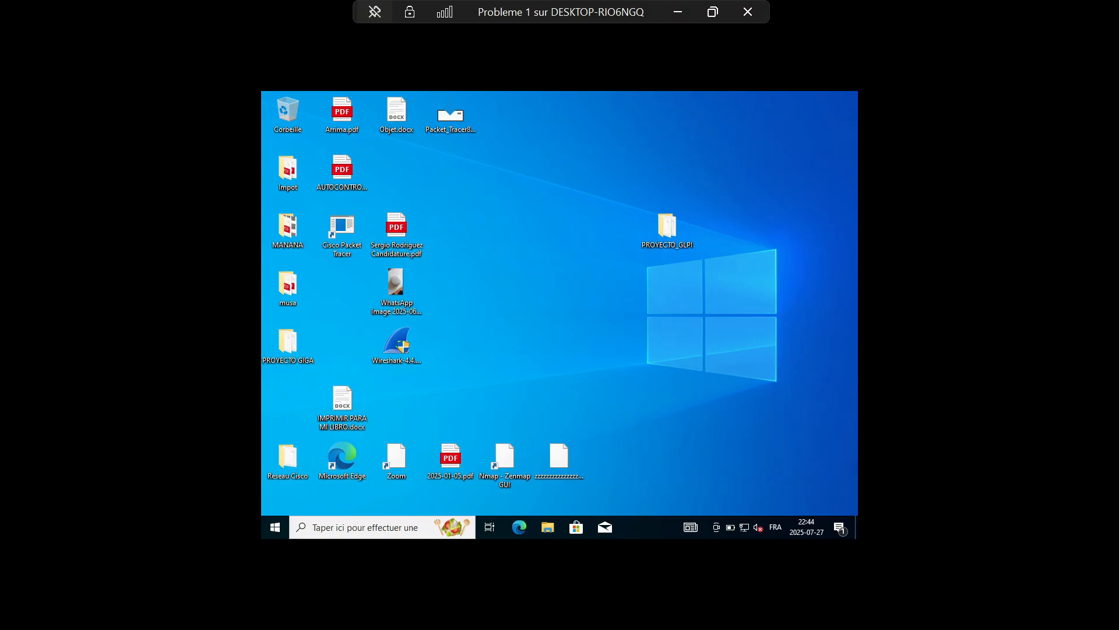
Open the all-users Startup folder by running shell:commonstartup from the Run box
key("super+r")
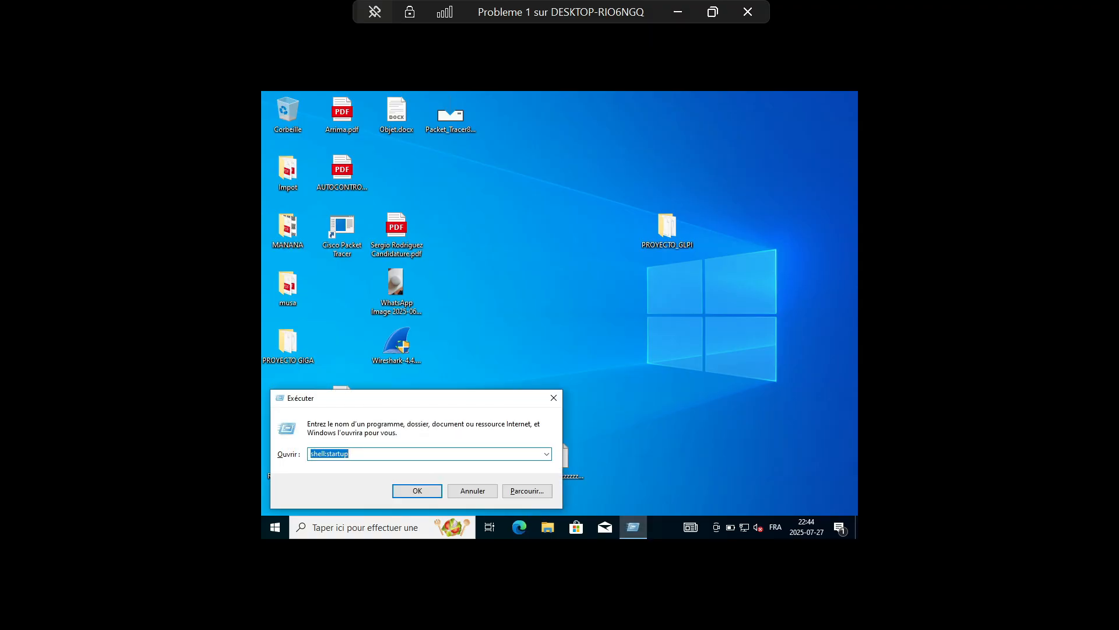
left_click(327, 453)
type("common")
key("Return")
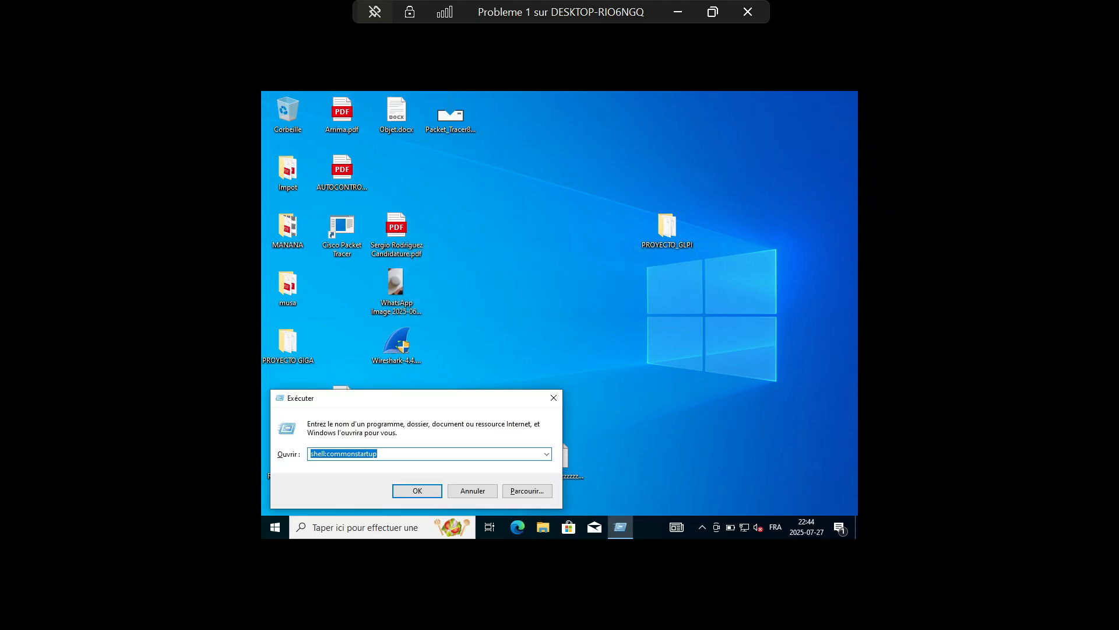
left_click(352, 453)
key("Return")
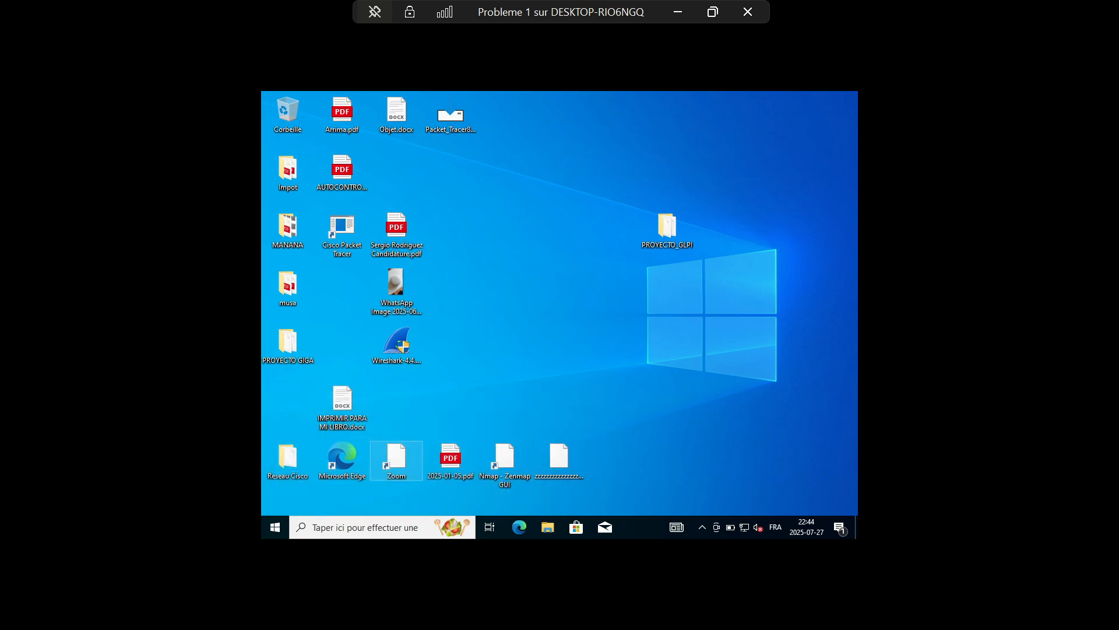
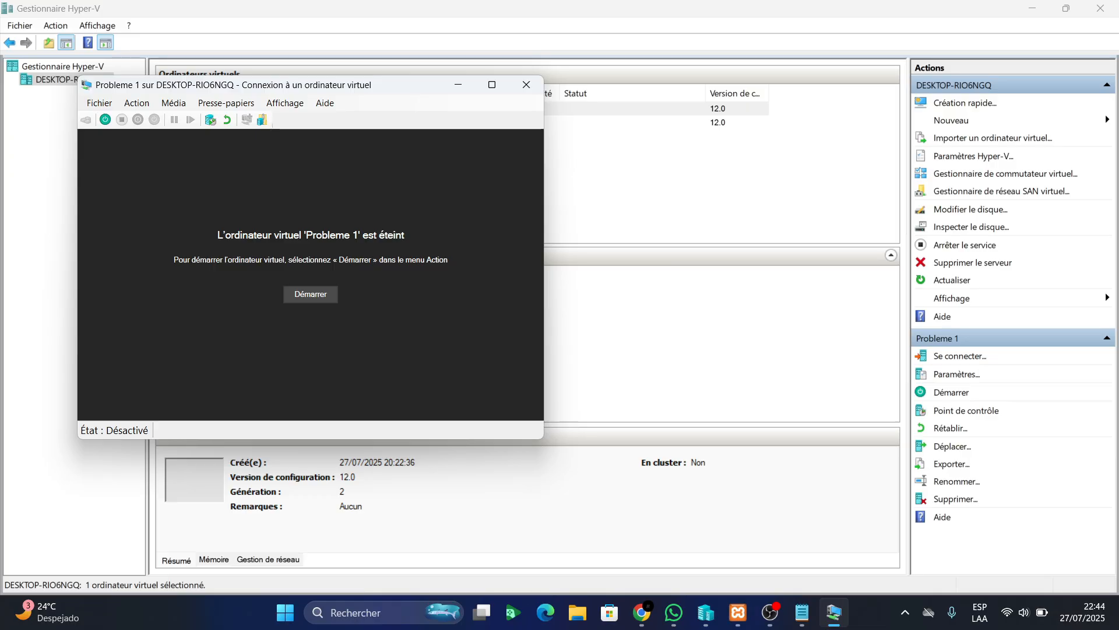
Start Probleme 1 from its latest state, maximize its console and sign in with the account password
left_click(311, 294)
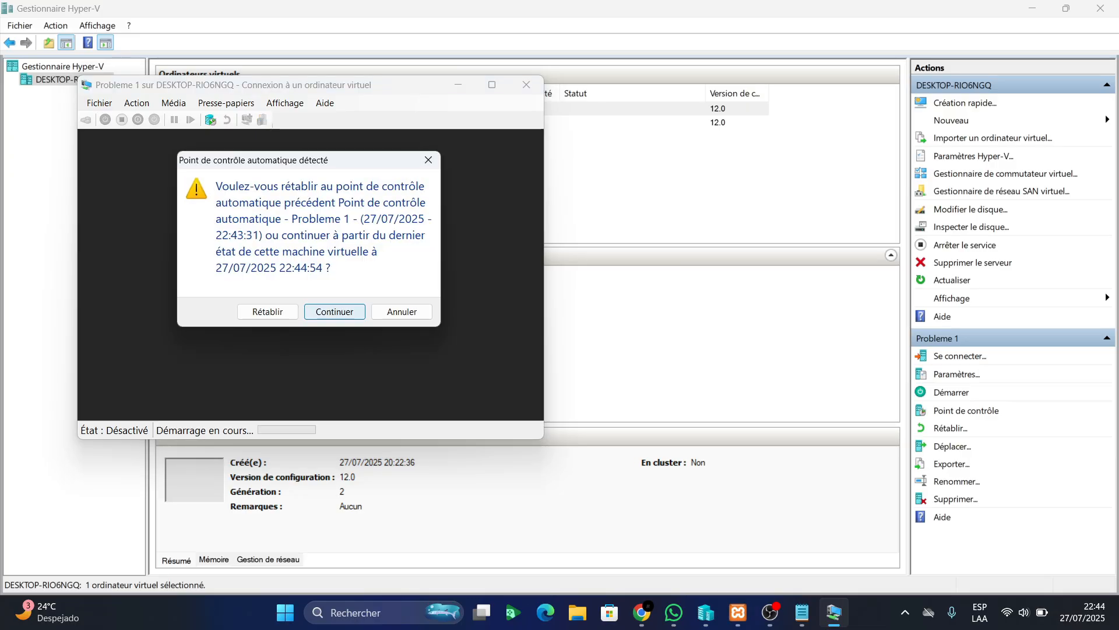
left_click(333, 311)
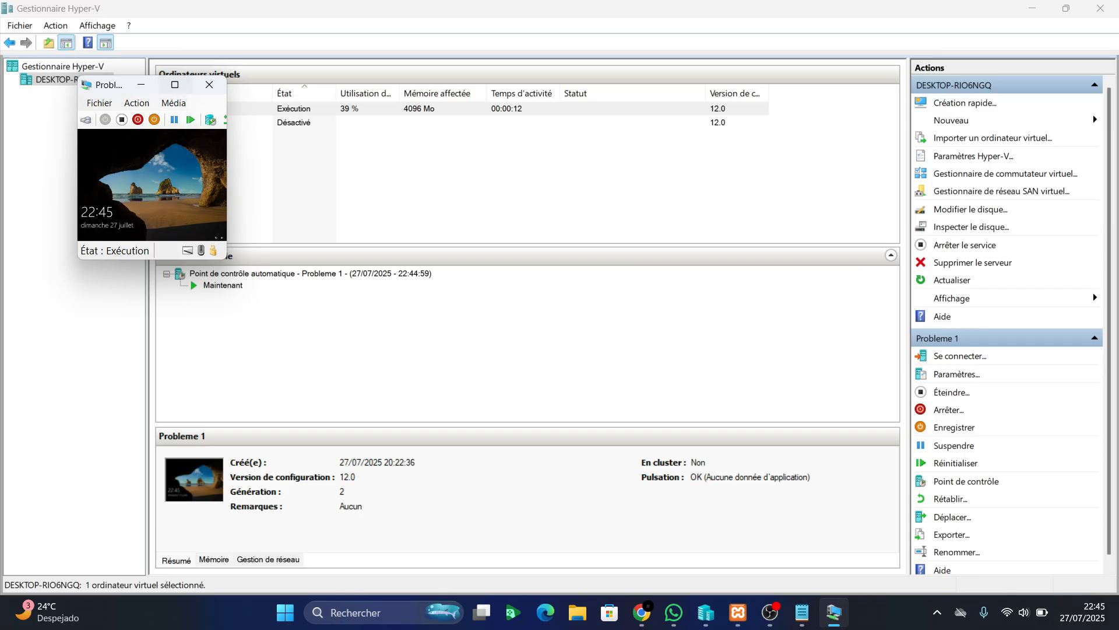
left_click(175, 85)
key("Return")
type("Pa$$w0rd")
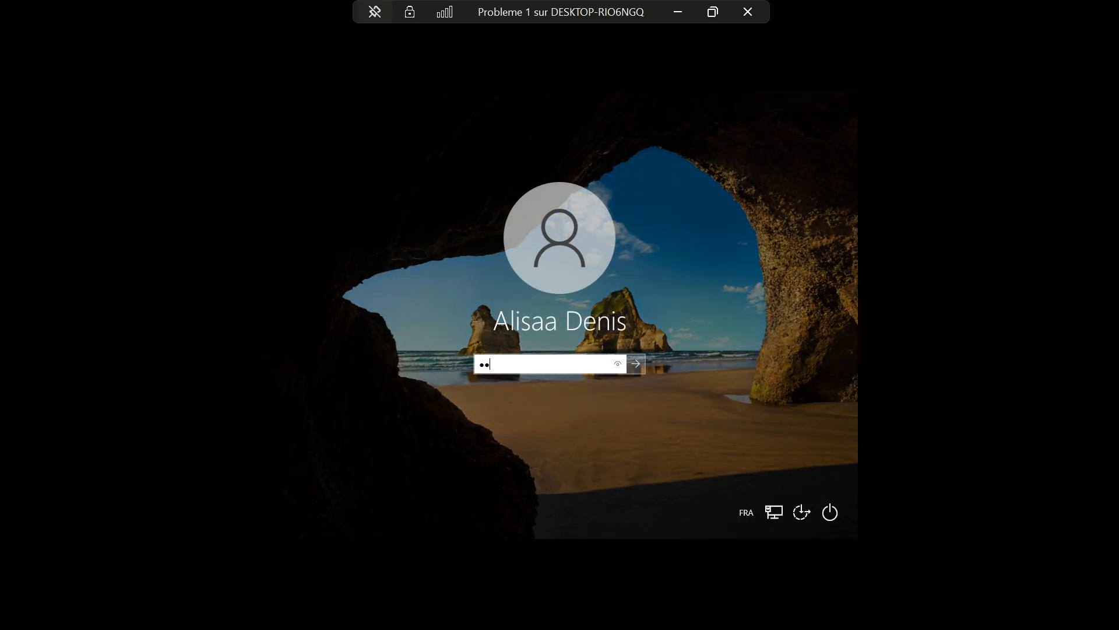
key("Return")
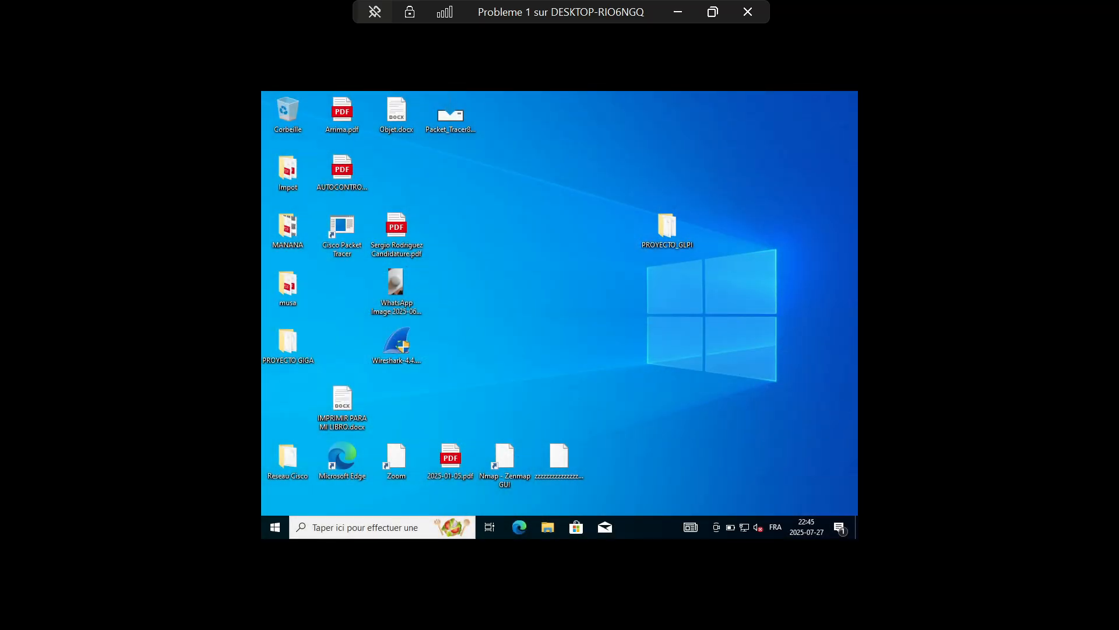
Open the current user's Startup folder by running shell:startup instead of shell:commonstartup
key("super+r")
left_click(364, 453)
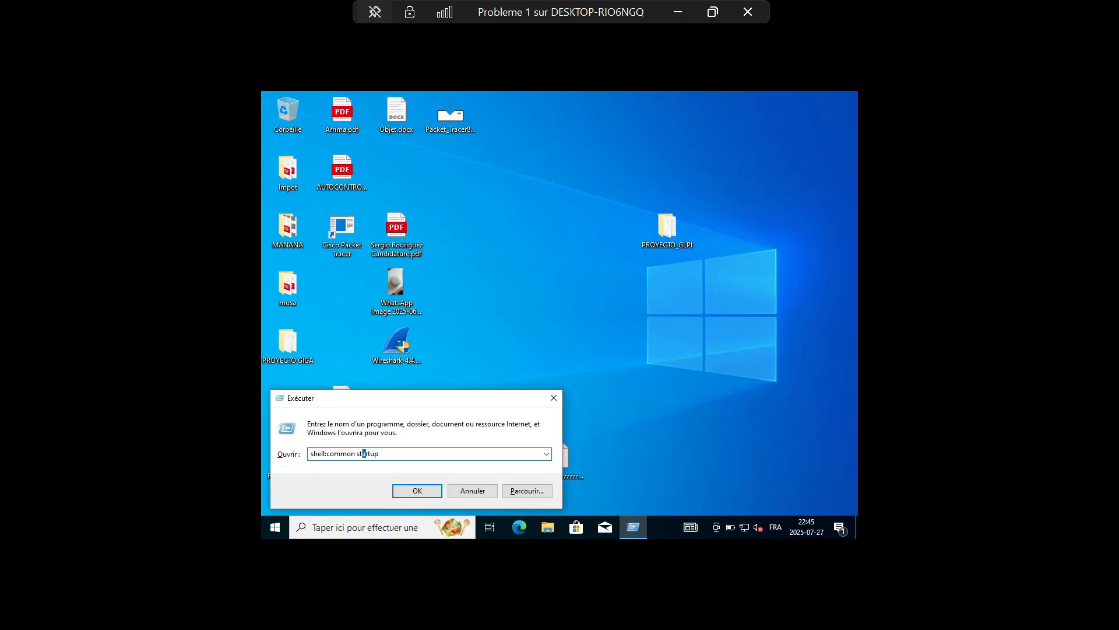
left_click(357, 453)
key("BackSpace")
key("BackSpace")
key("BackSpace")
key("BackSpace")
key("BackSpace")
key("BackSpace")
key("BackSpace")
key("Return")
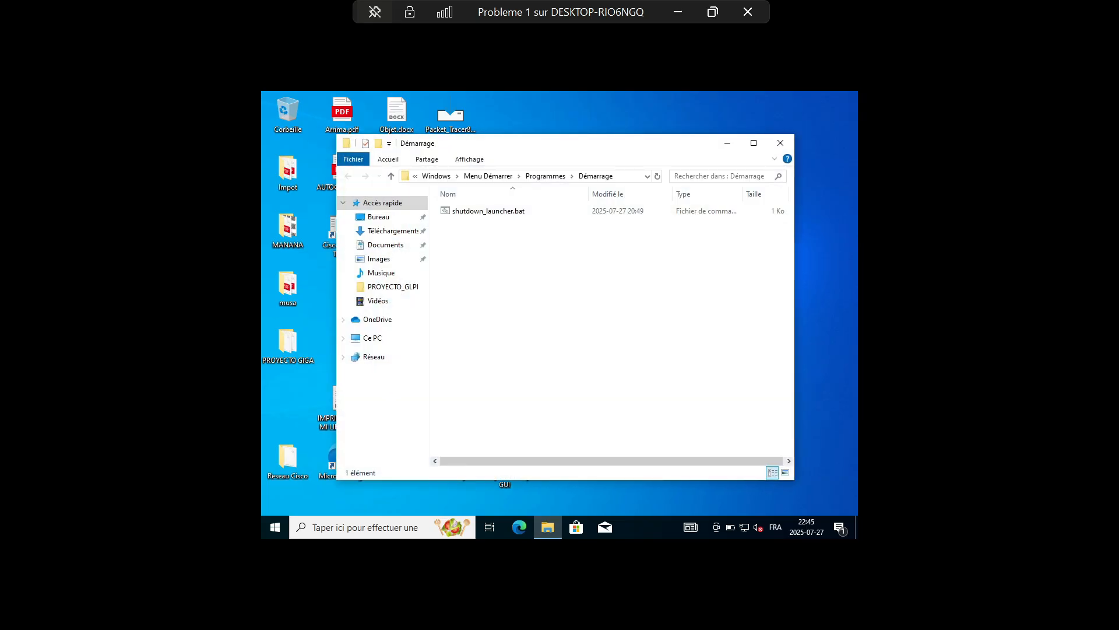
Delete shutdown_launcher.bat from the Startup folder
left_click(488, 212)
right_click(521, 213)
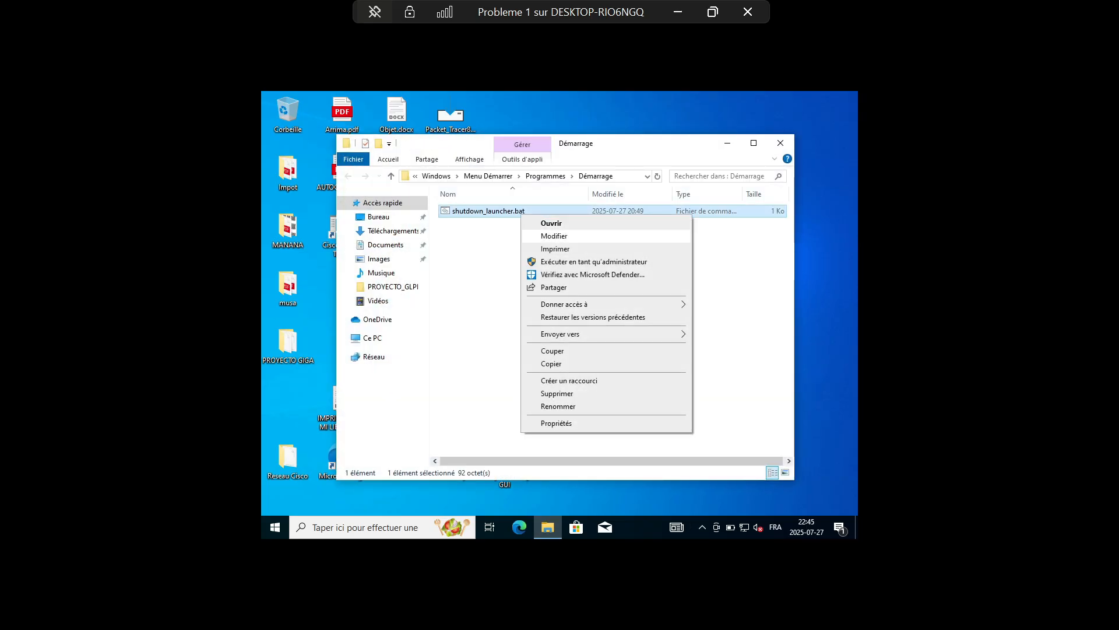
left_click(556, 394)
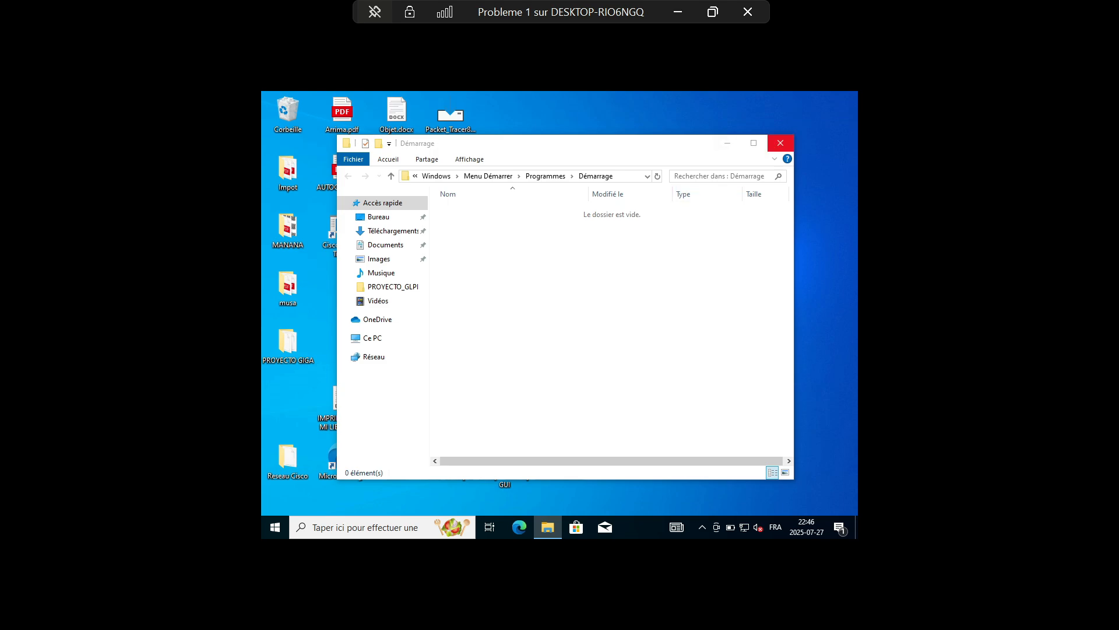
Close the Startup folder window and briefly select, then deselect, the PROYECTO_GLPI desktop folder
left_click(780, 143)
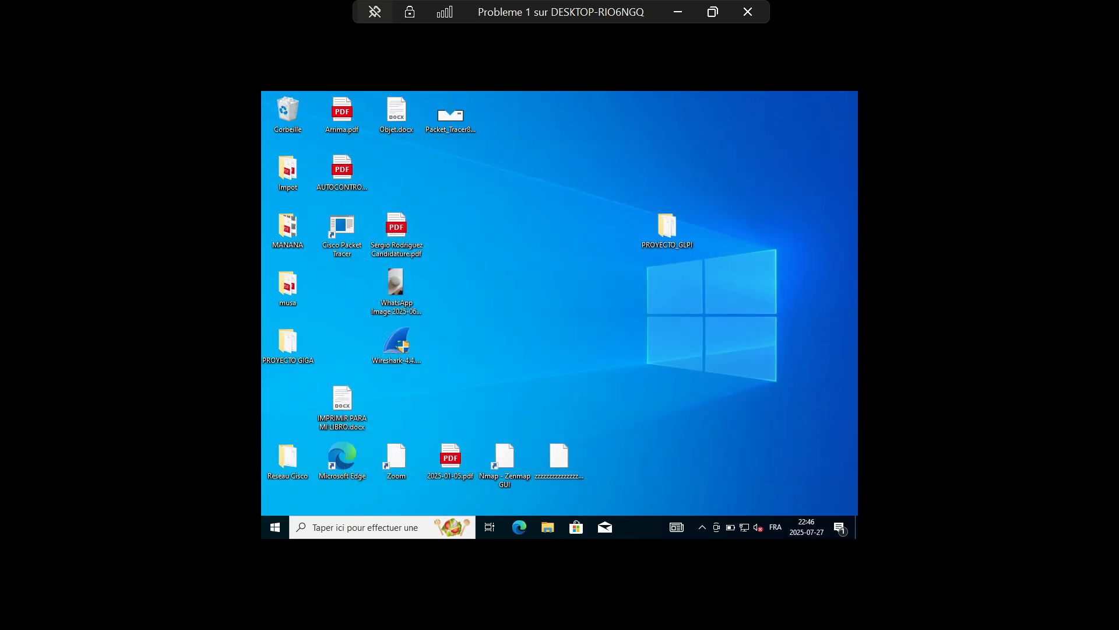
left_click_drag(667, 226, 709, 226)
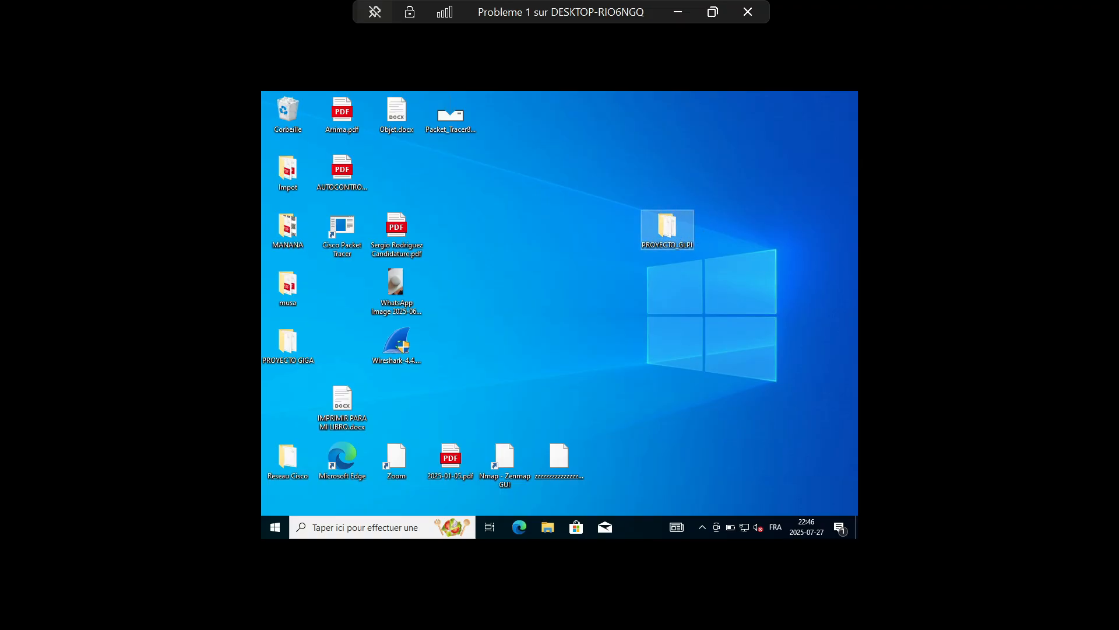
left_click(612, 262)
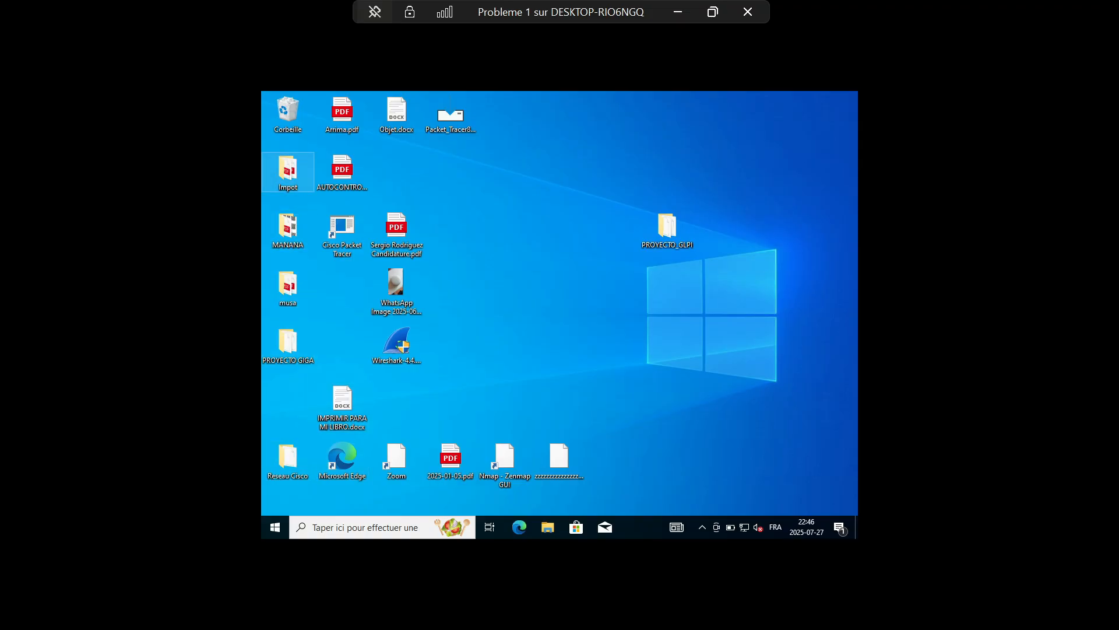
Open and close the Impot, MANANA, musa and PROYECTO GIGA folders to inspect their contents
double_click(288, 172)
left_click(782, 141)
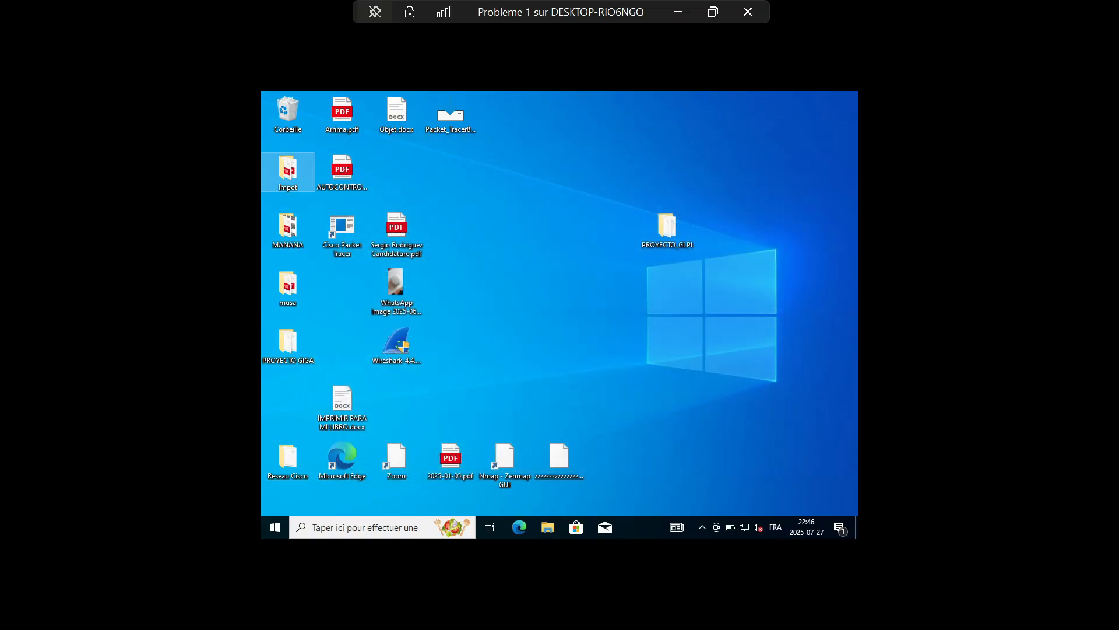
double_click(288, 230)
left_click(781, 142)
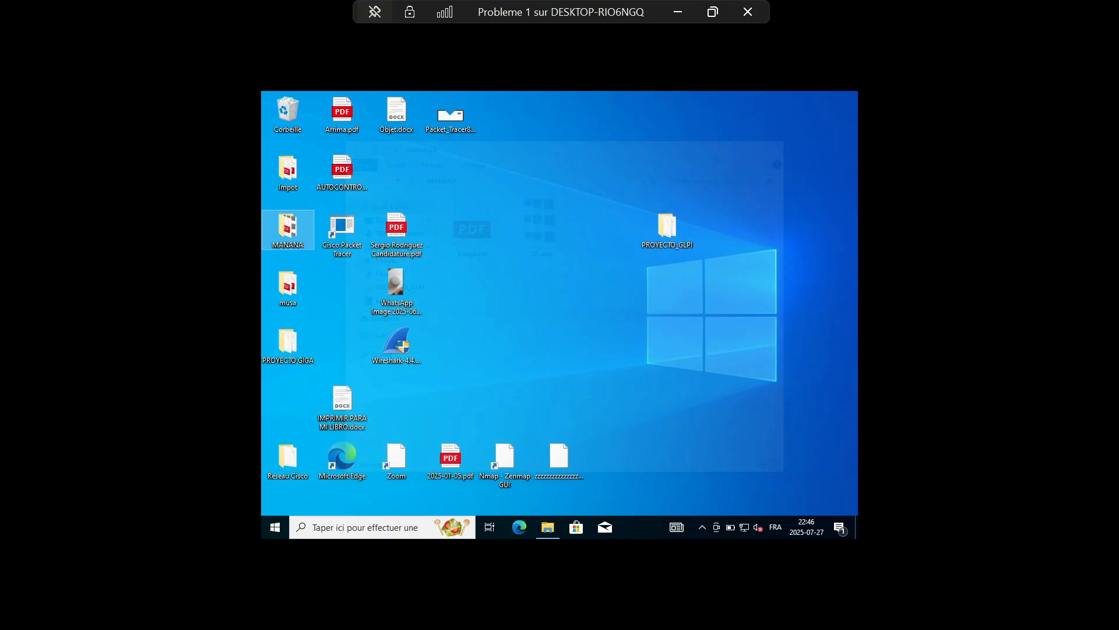
double_click(288, 286)
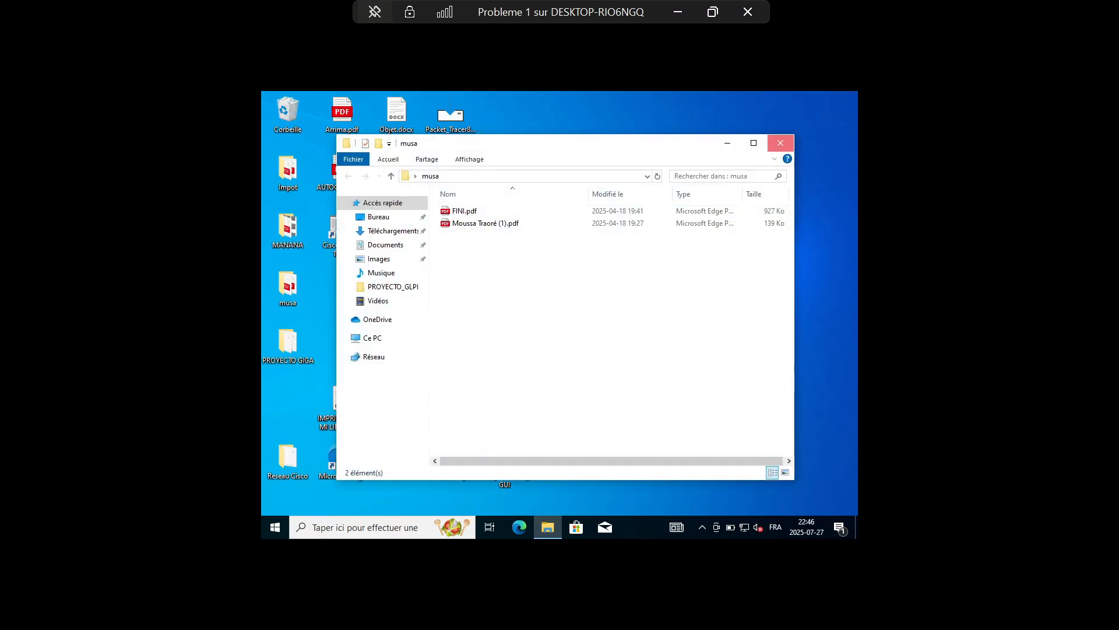
left_click(780, 143)
double_click(288, 344)
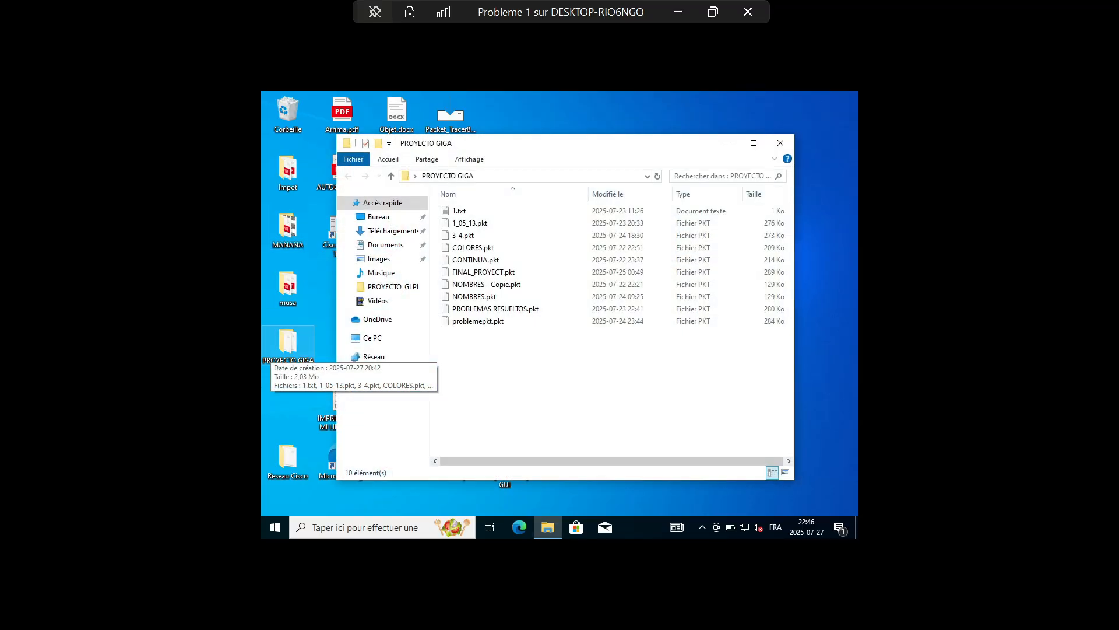
left_click(781, 143)
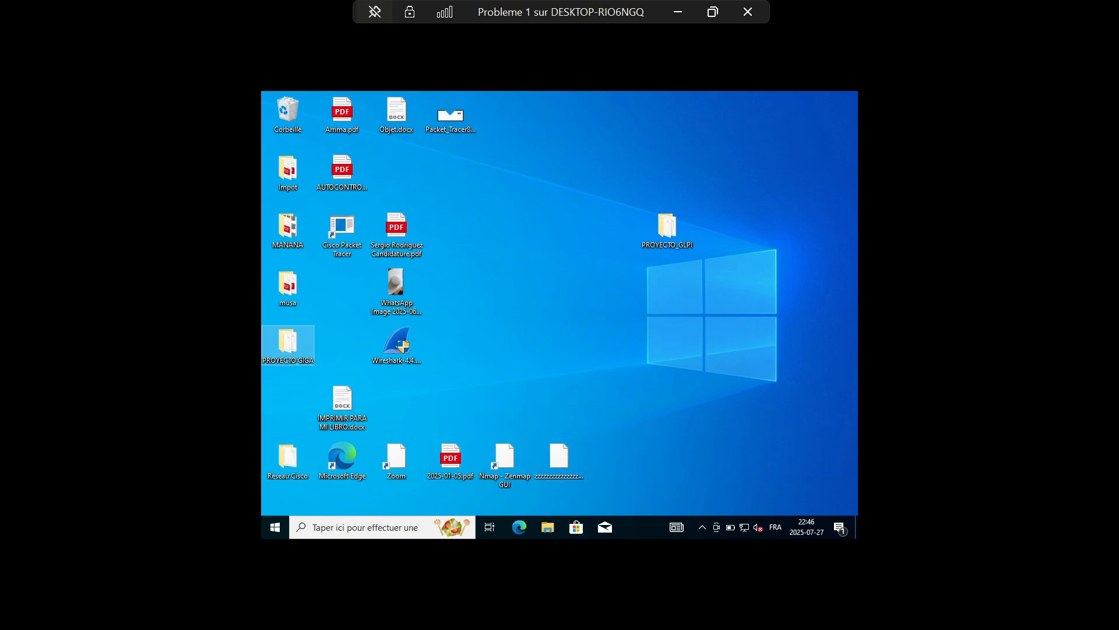
double_click(667, 229)
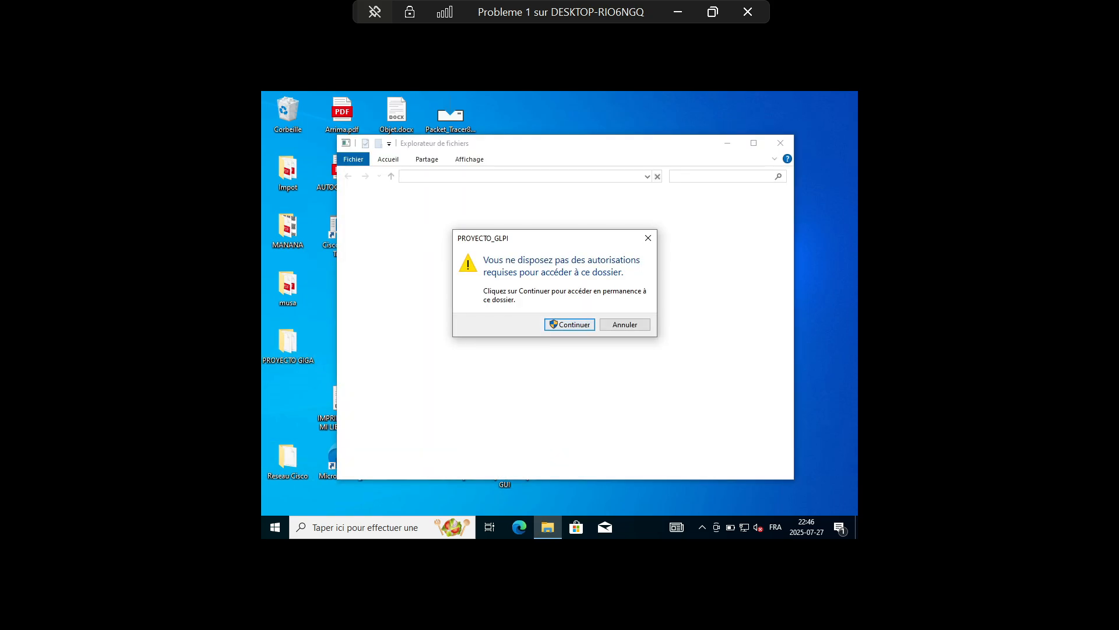
key("Return")
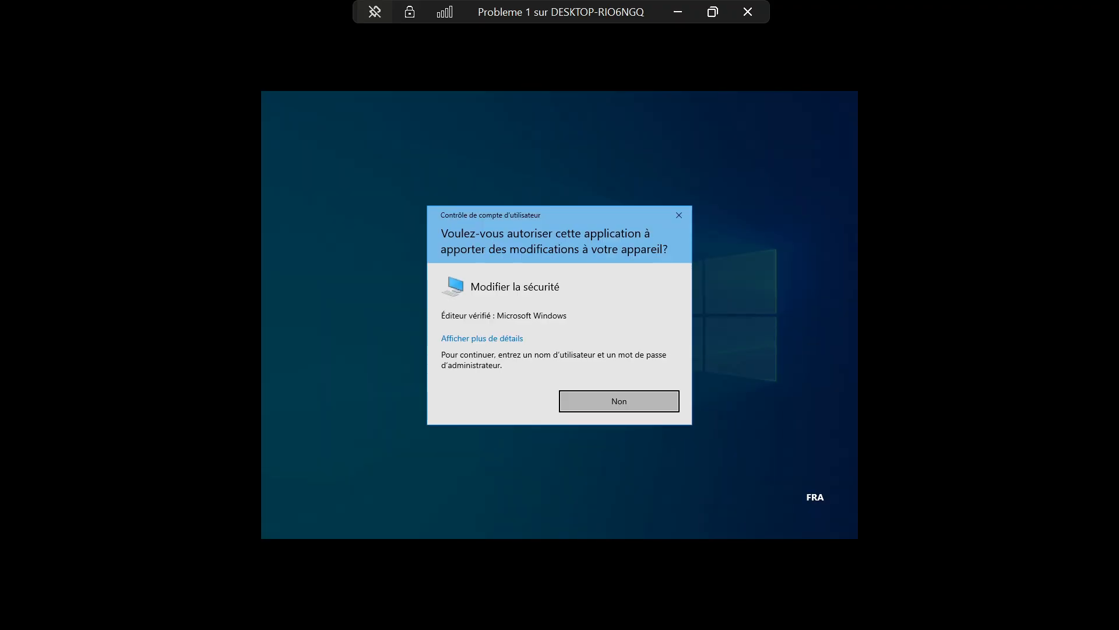
key("Return")
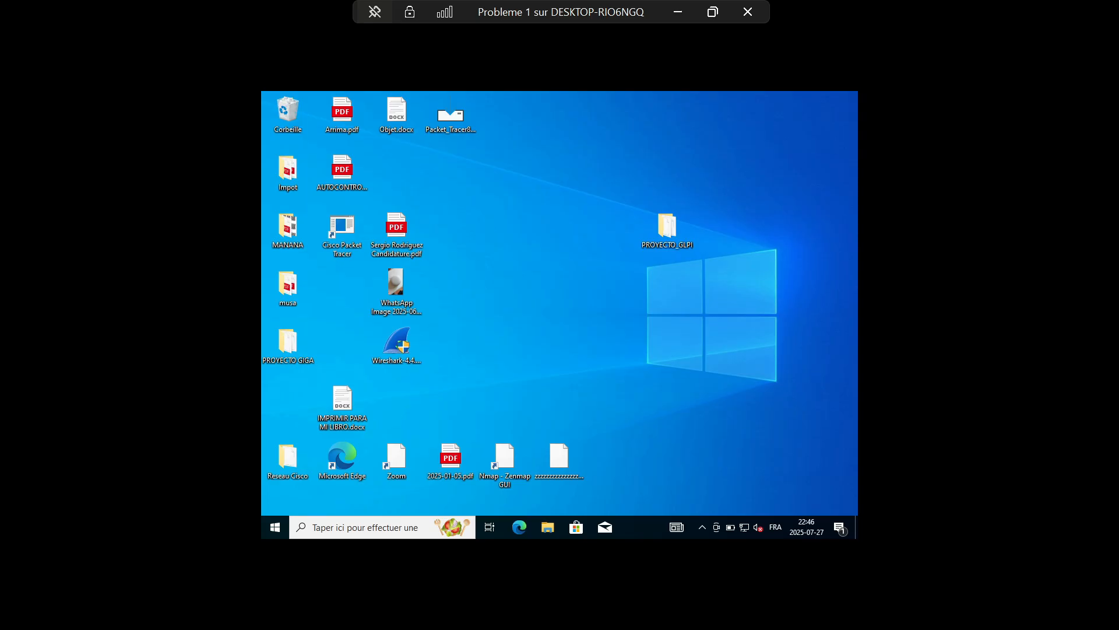
Open PROYECTO_GLPI's properties and review its Partage and Sécurité tabs, which list no permitted users
left_click(667, 227)
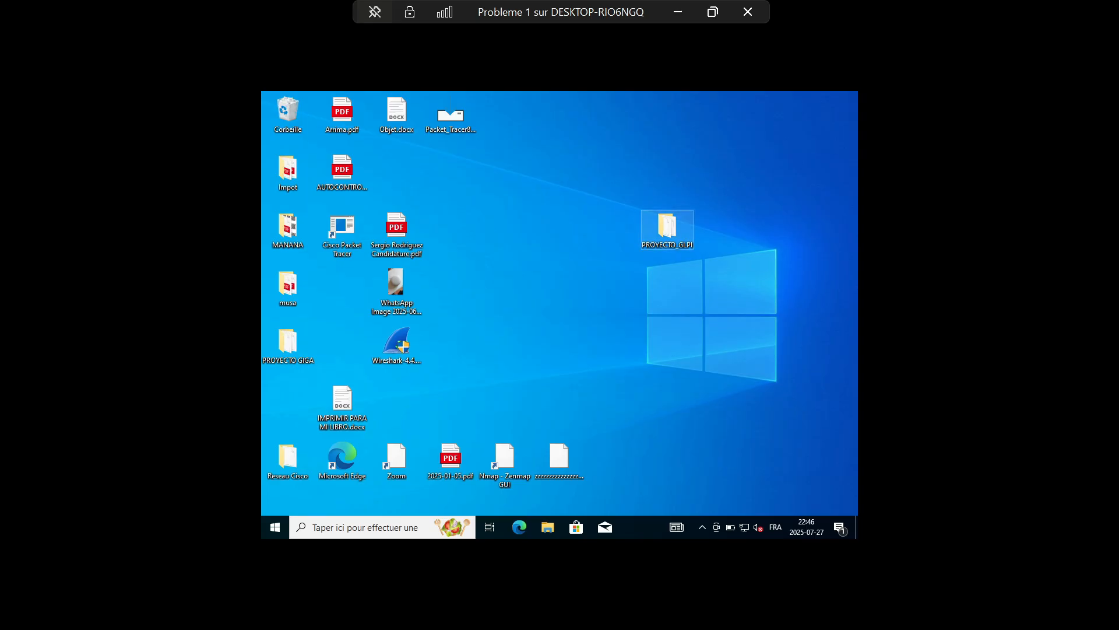
right_click(682, 232)
left_click(717, 432)
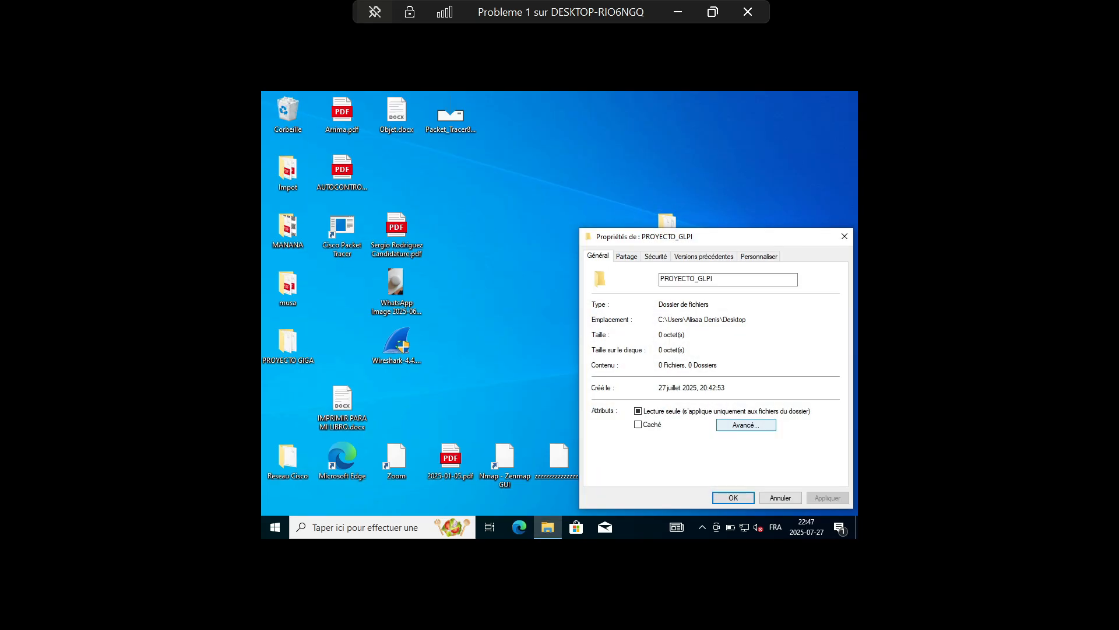
left_click_drag(688, 236, 548, 165)
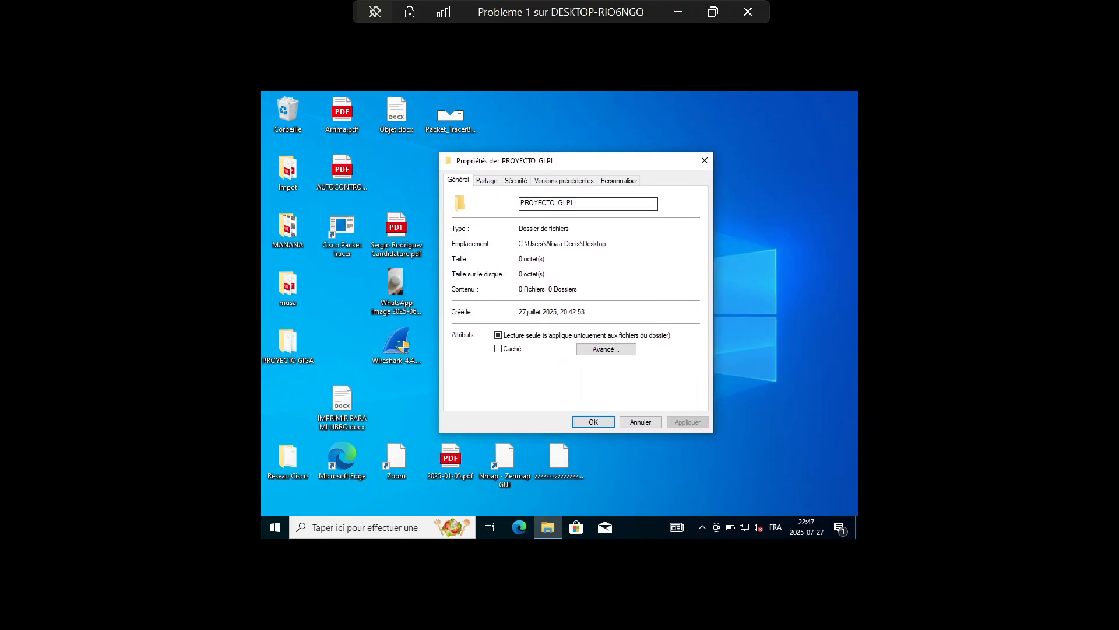
left_click(487, 181)
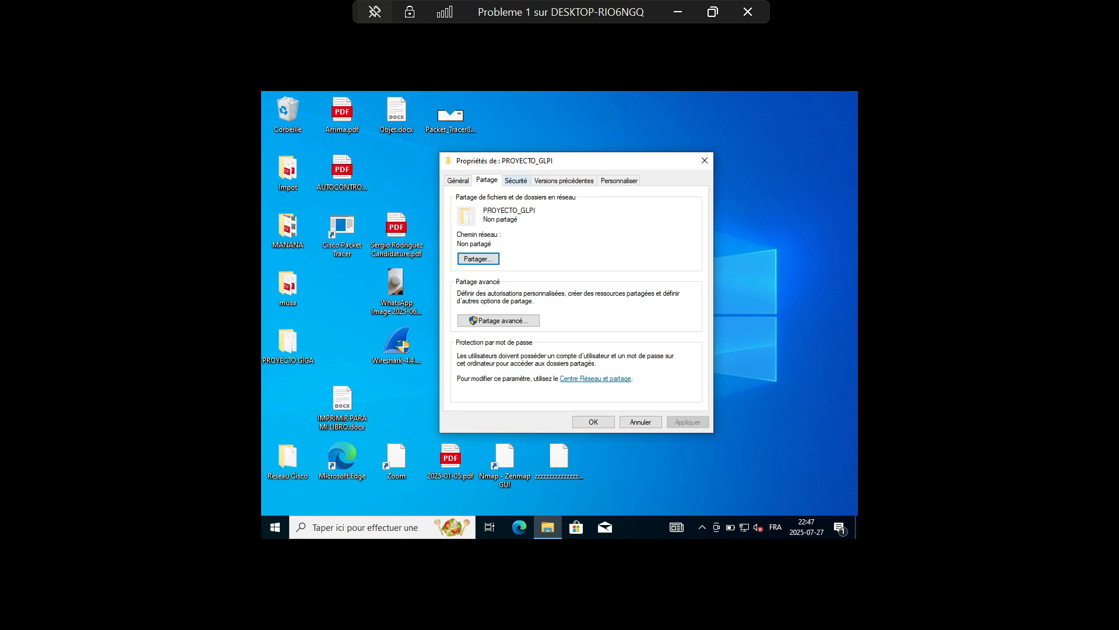
left_click(516, 180)
left_click_drag(604, 229, 449, 221)
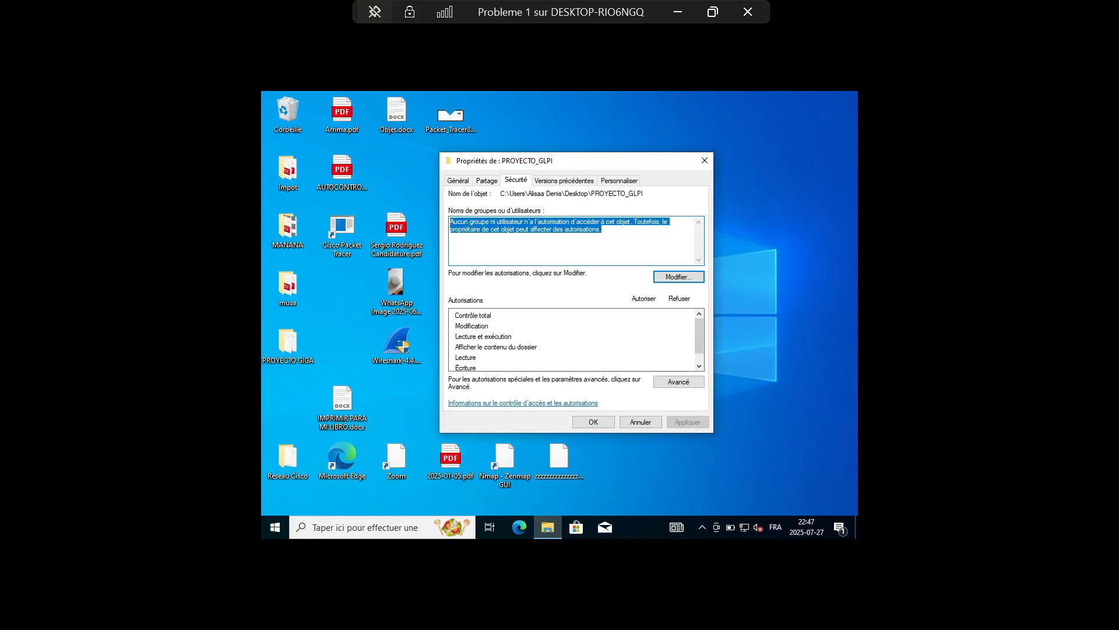
Try adding the requester's user name to PROYECTO_GLPI's permissions, then find the local account via advanced search
left_click(679, 277)
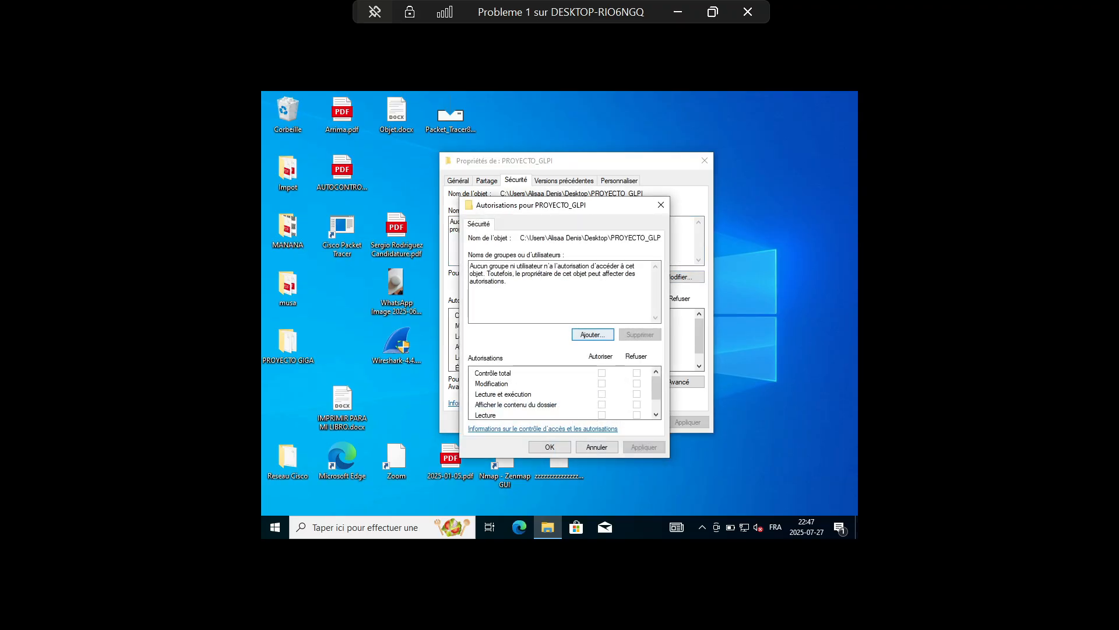
key("Return")
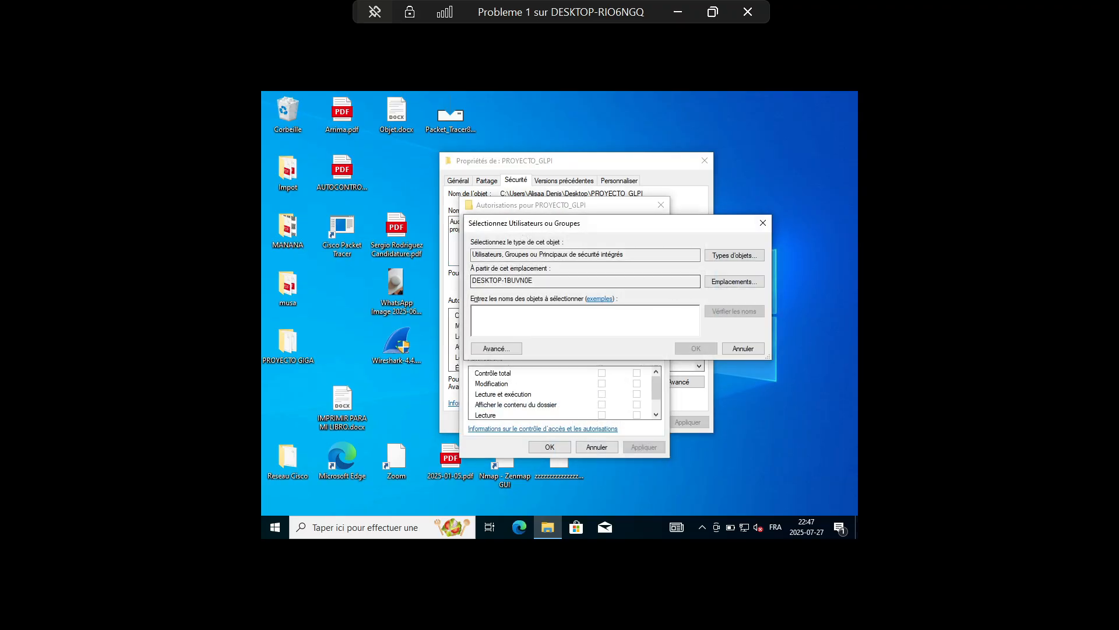
type("Alyssa")
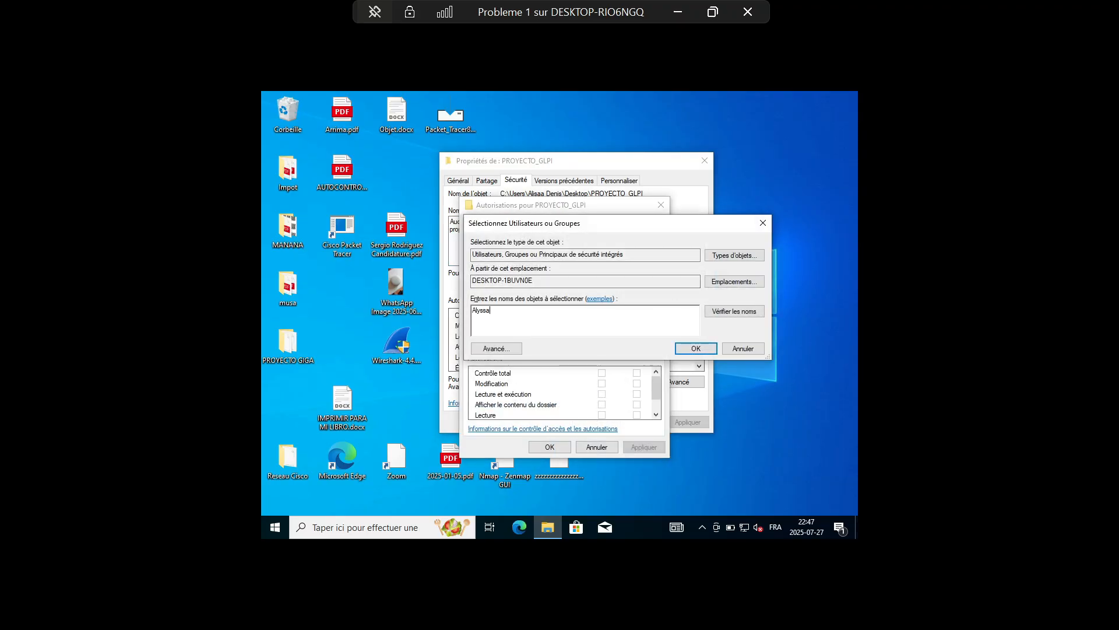
key("Return")
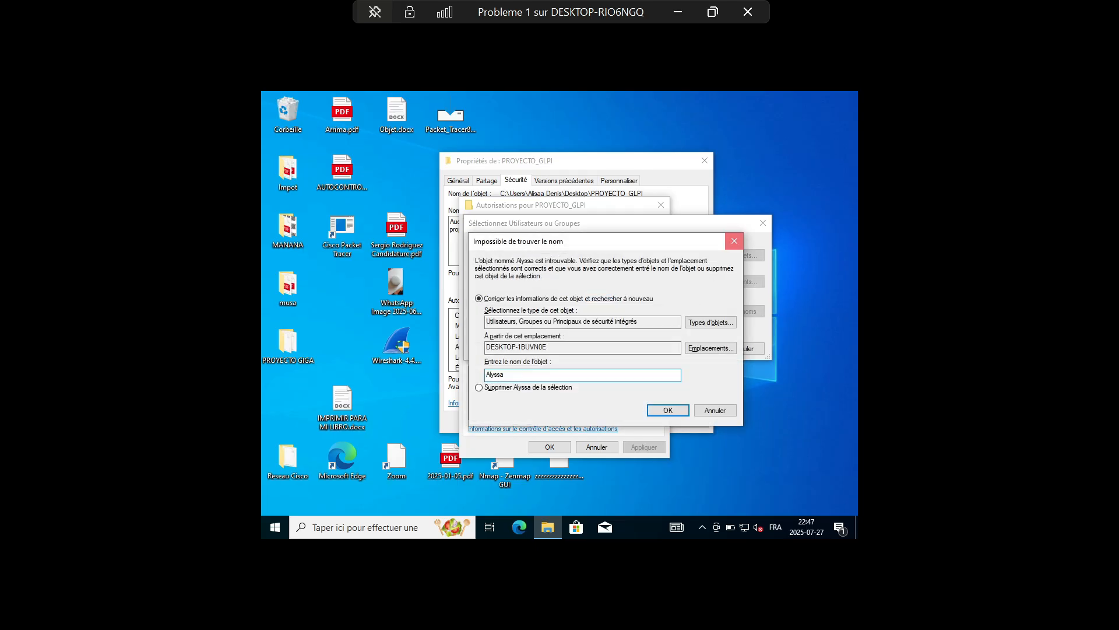
left_click(735, 240)
left_click(496, 349)
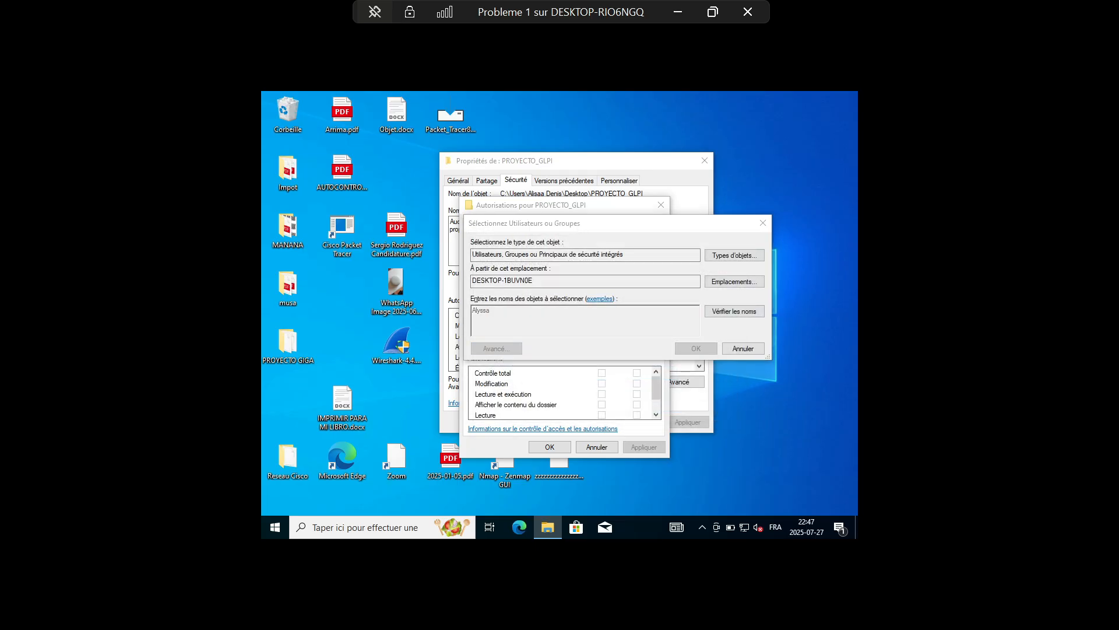
left_click(738, 293)
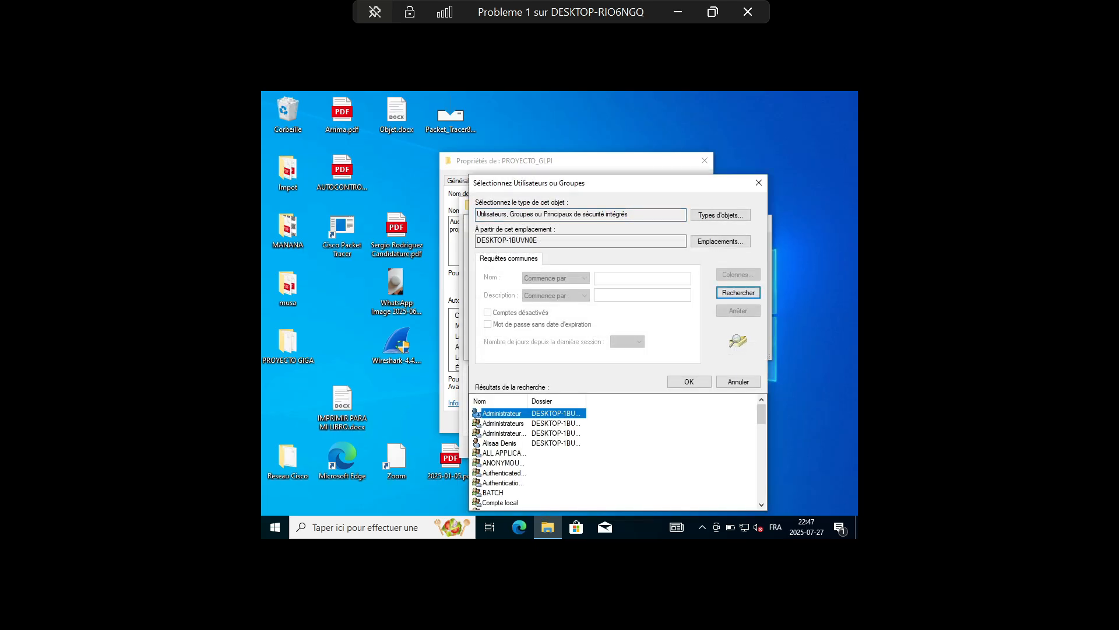
double_click(499, 443)
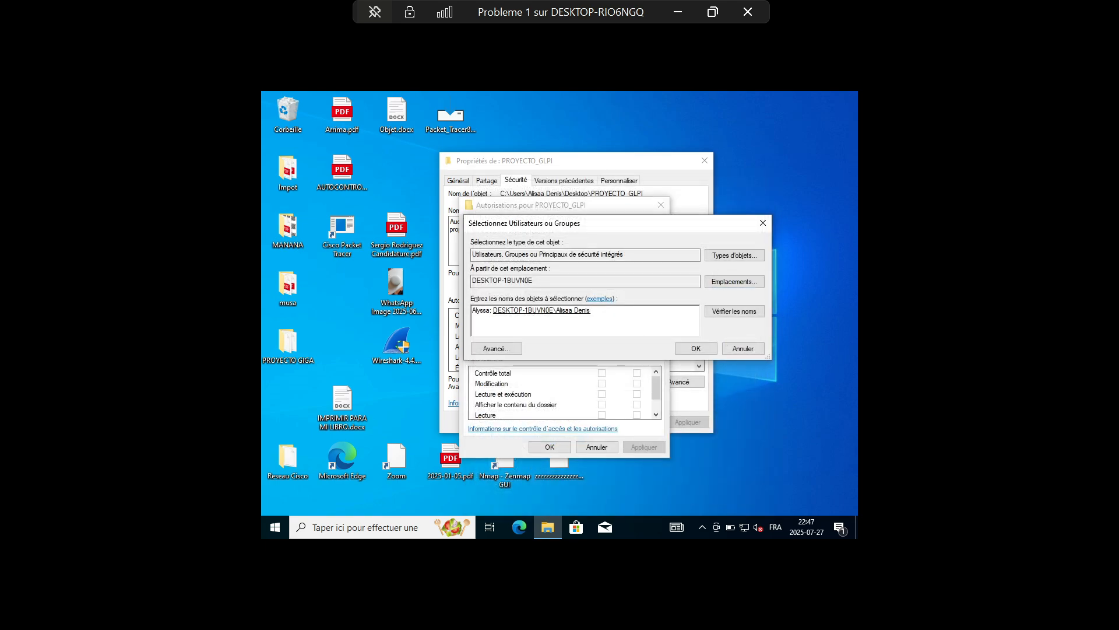
key("Return")
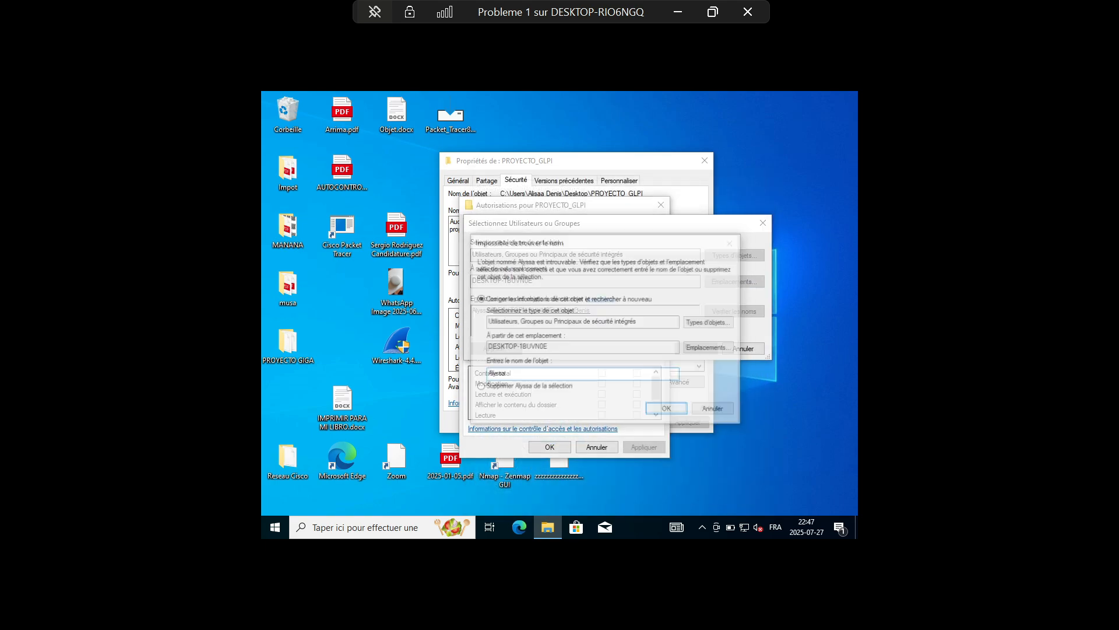
key("Return")
key("Escape")
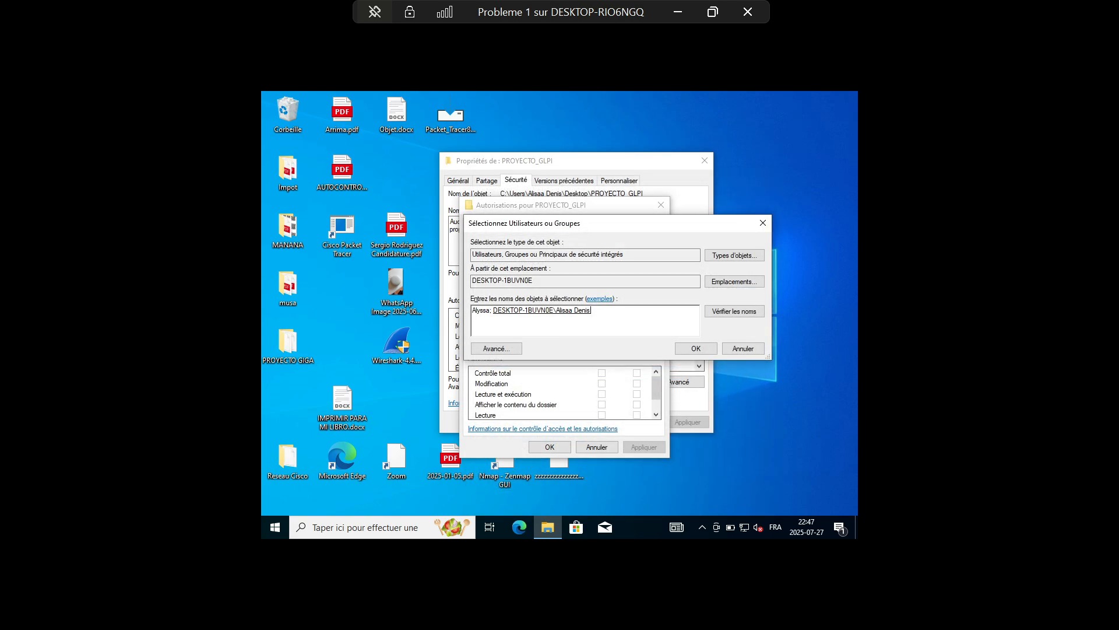
Remove the unresolved name entry, then close the permissions editor and properties without applying
key("ctrl+a")
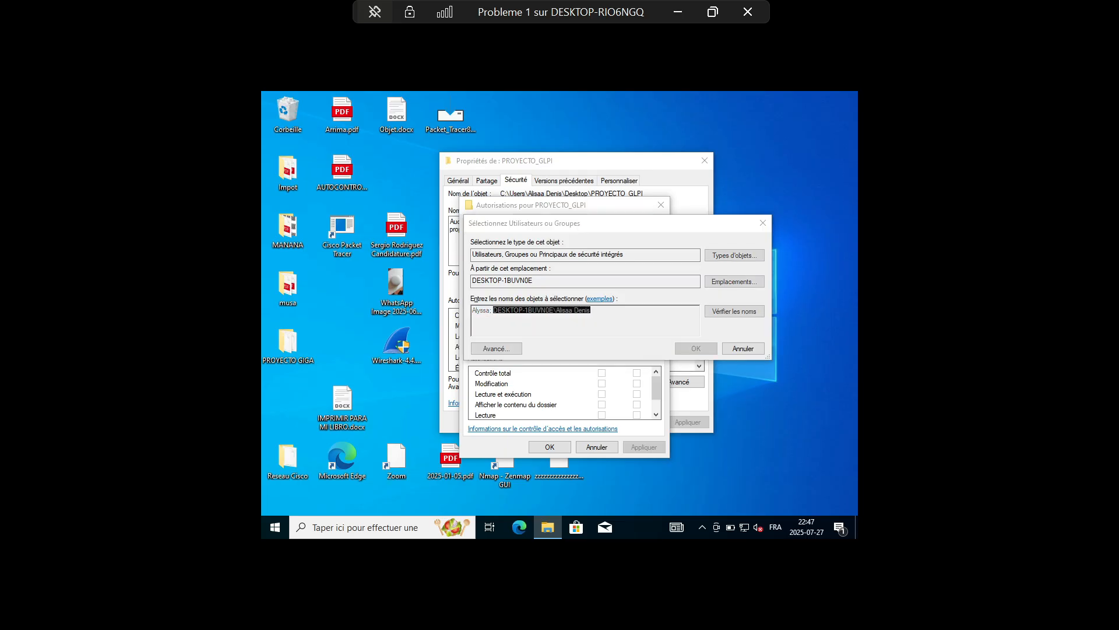
key("Return")
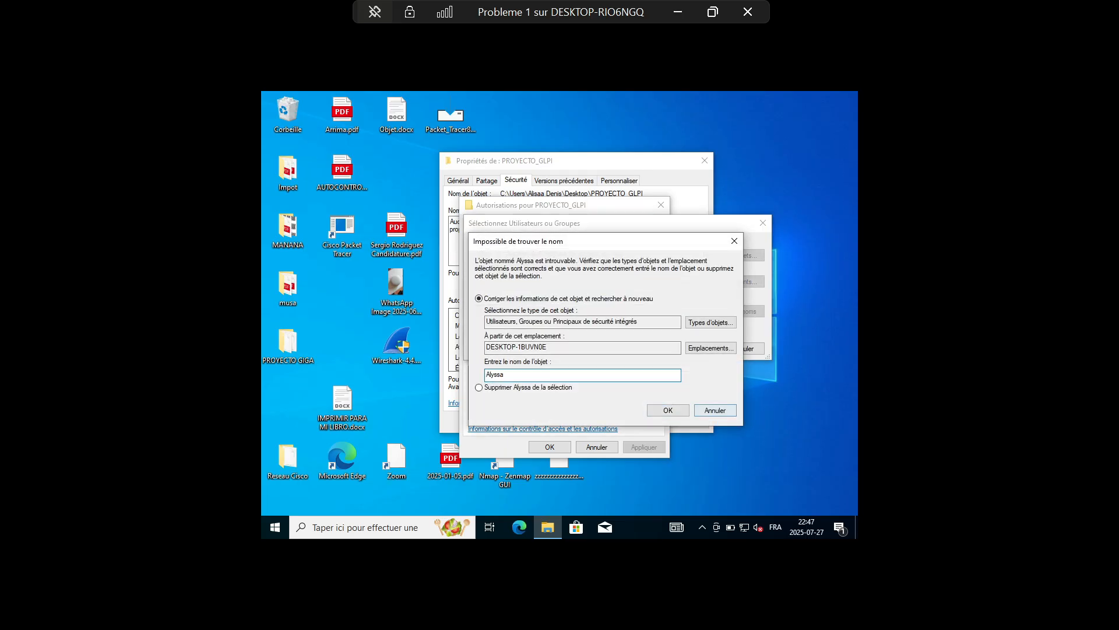
key("Escape")
left_click(591, 310)
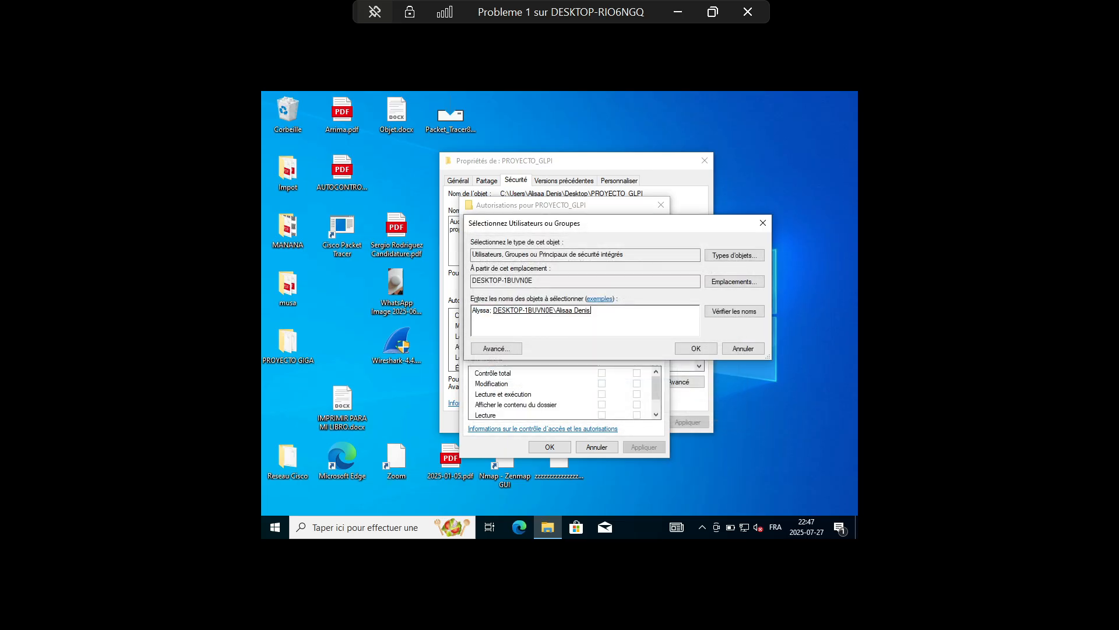
left_click(492, 311)
key("BackSpace")
key("BackSpace")
key("BackSpace")
key("BackSpace")
key("BackSpace")
key("BackSpace")
key("BackSpace")
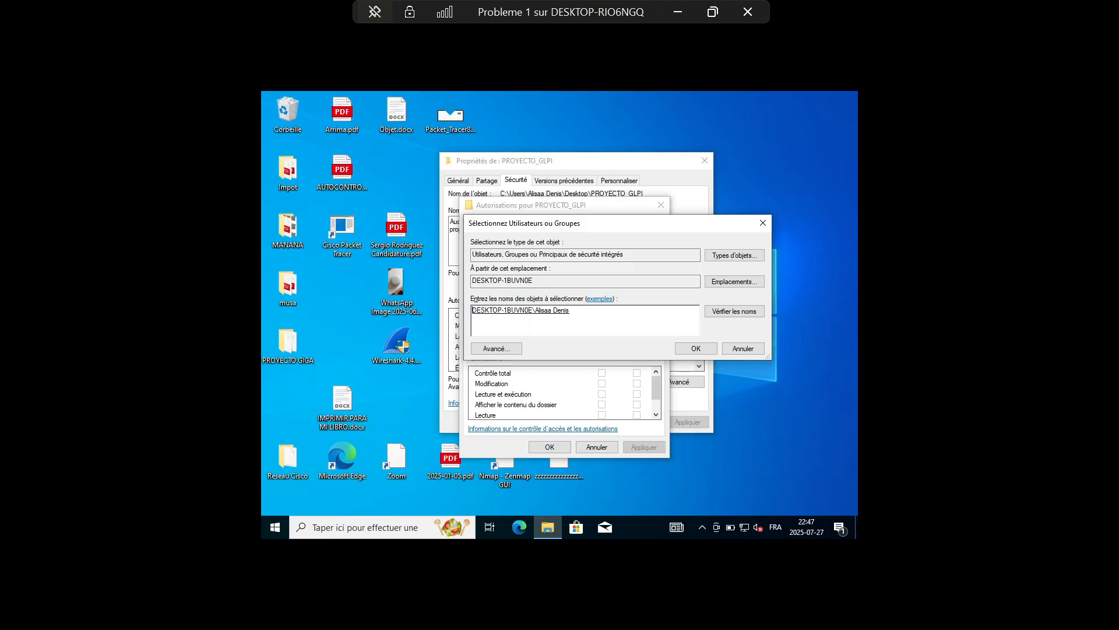
key("Return")
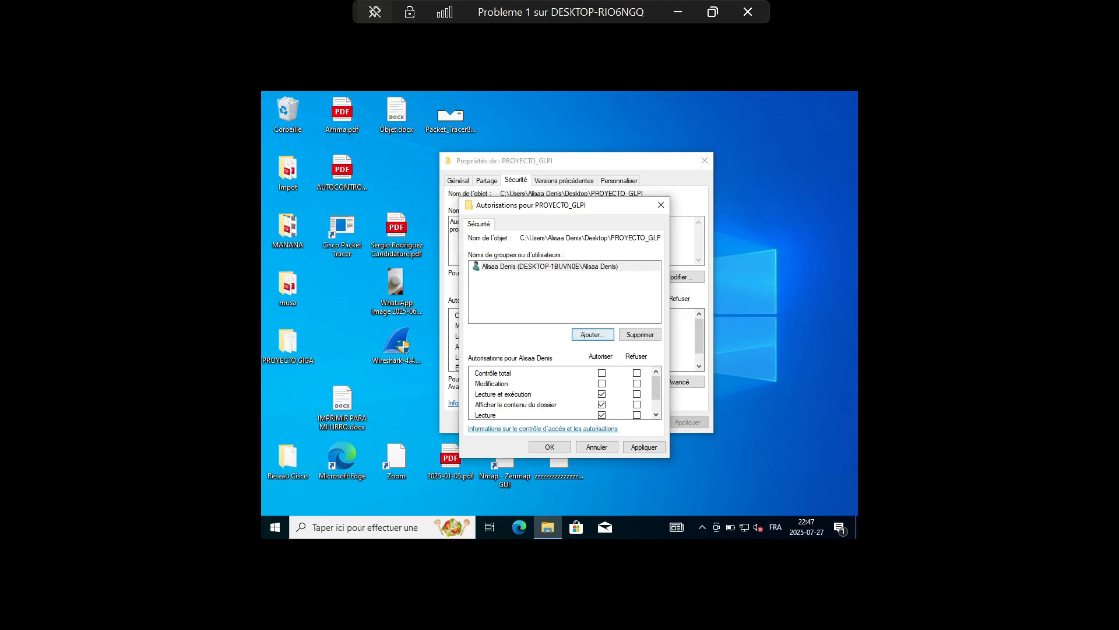
key("Return")
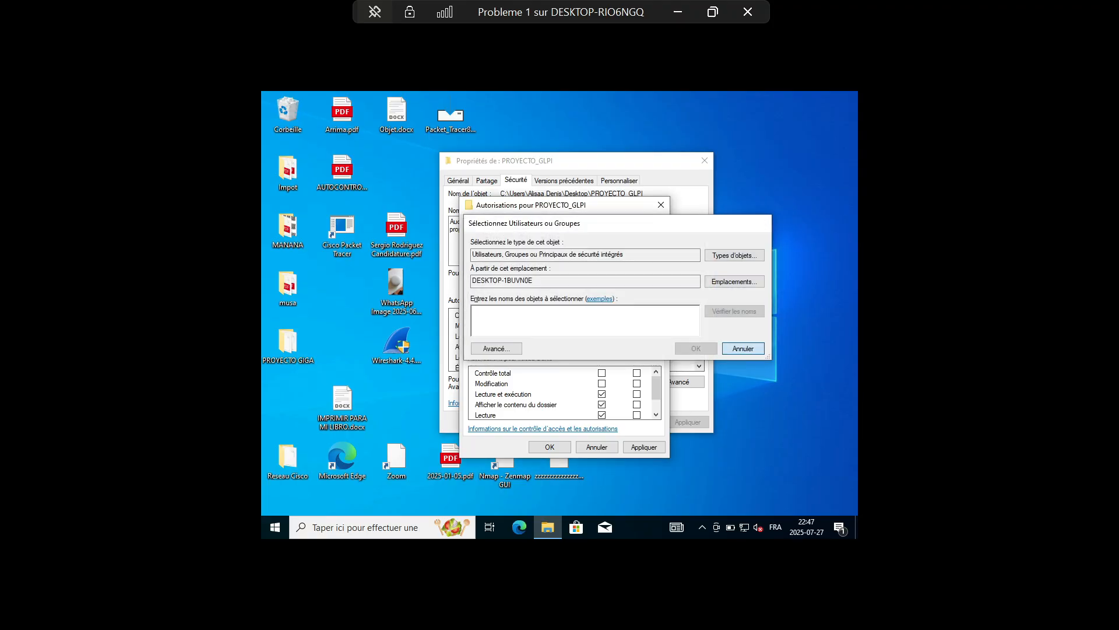
key("Escape")
left_click(565, 298)
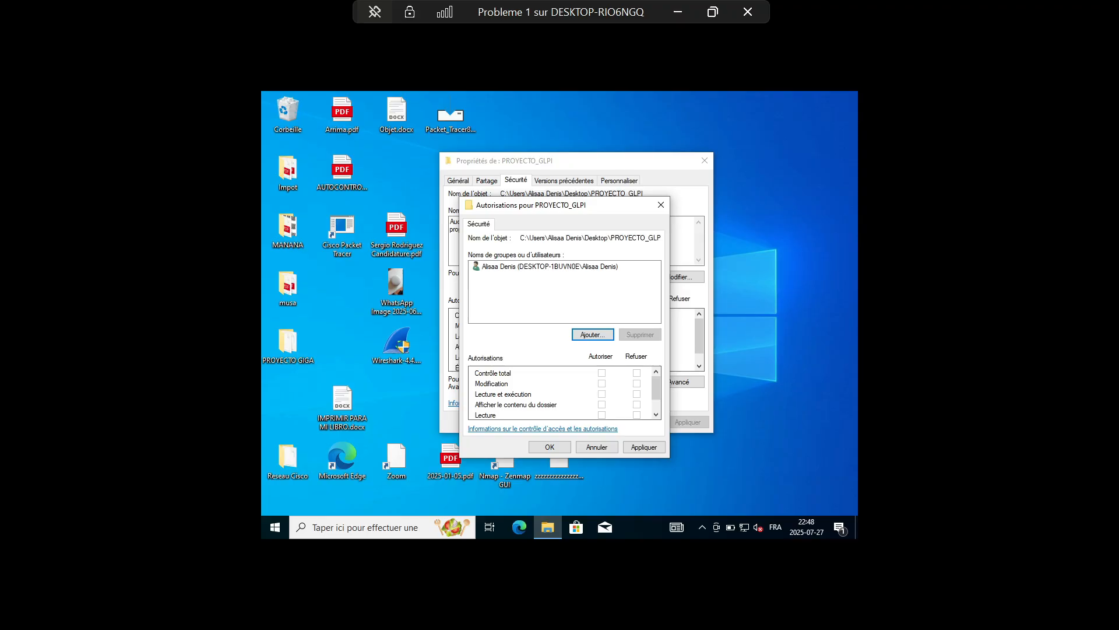
left_click(660, 204)
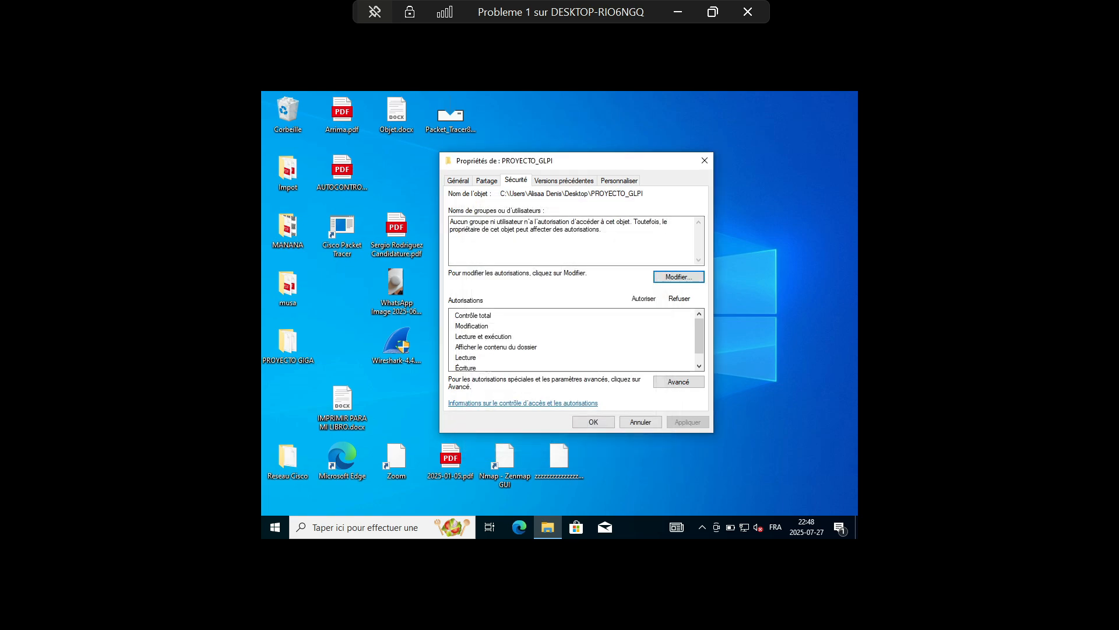
left_click(704, 160)
Reopen PROYECTO_GLPI's security settings and add the local user account found through advanced search
right_click(675, 228)
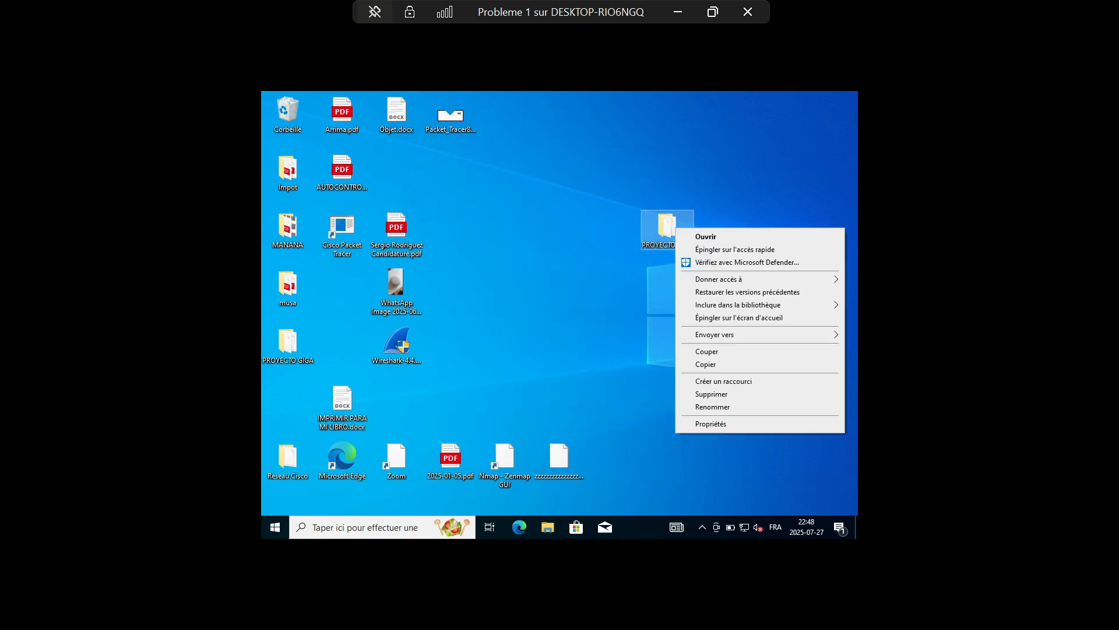
left_click(710, 423)
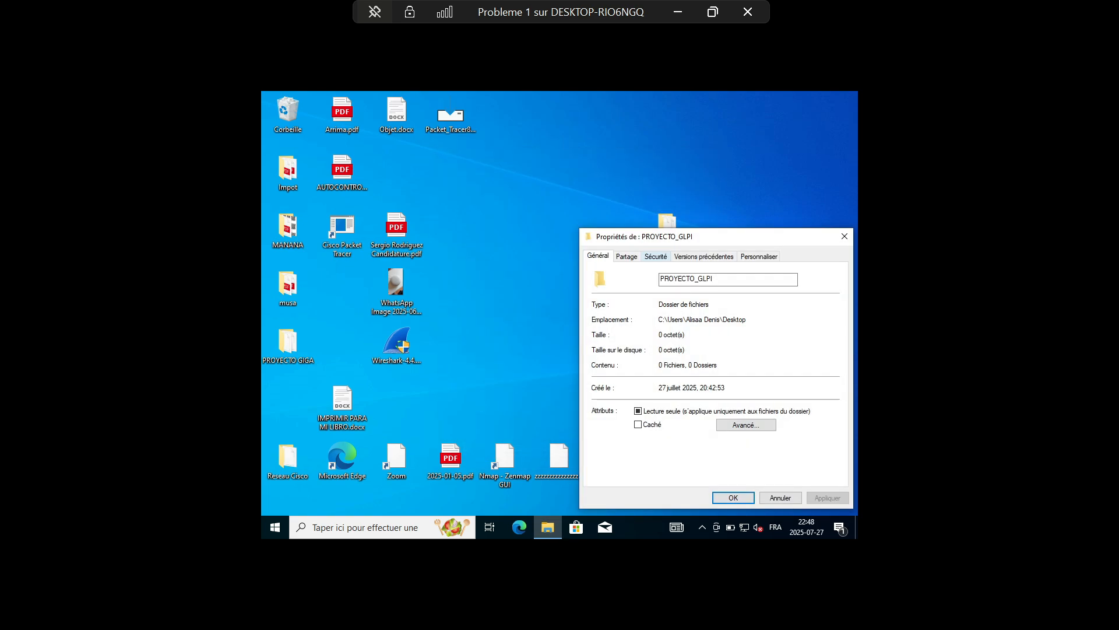
left_click(819, 353)
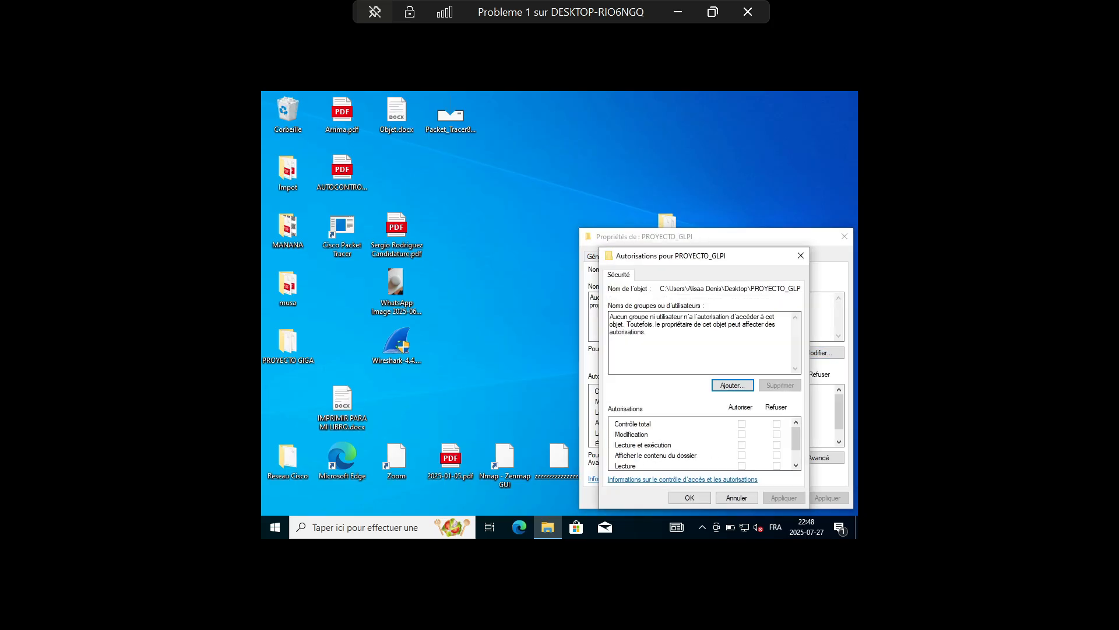
left_click(733, 385)
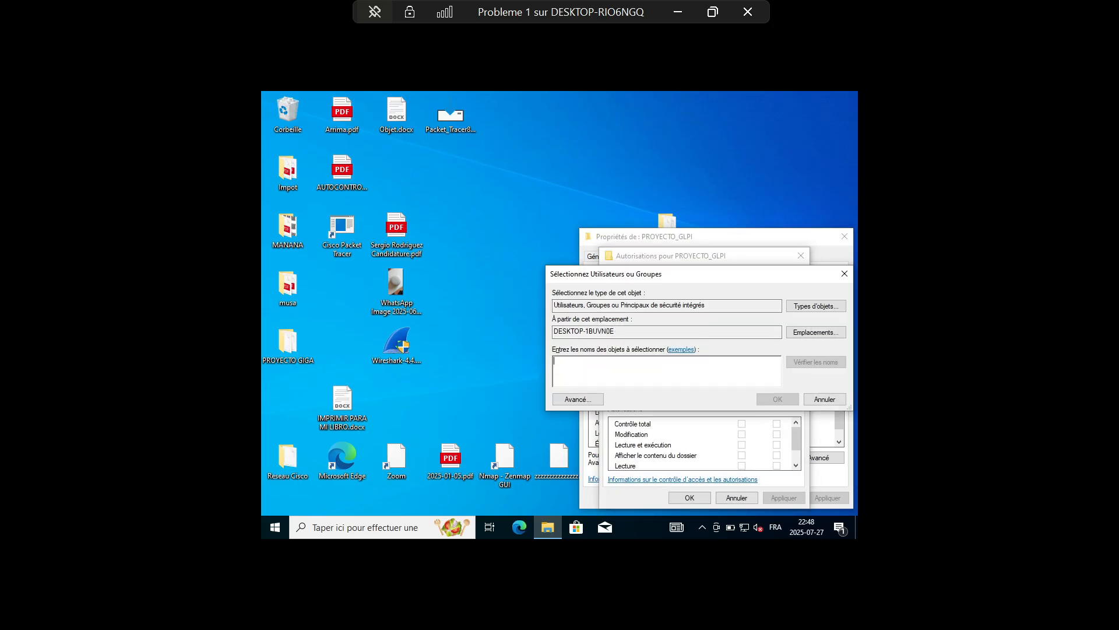
left_click(578, 400)
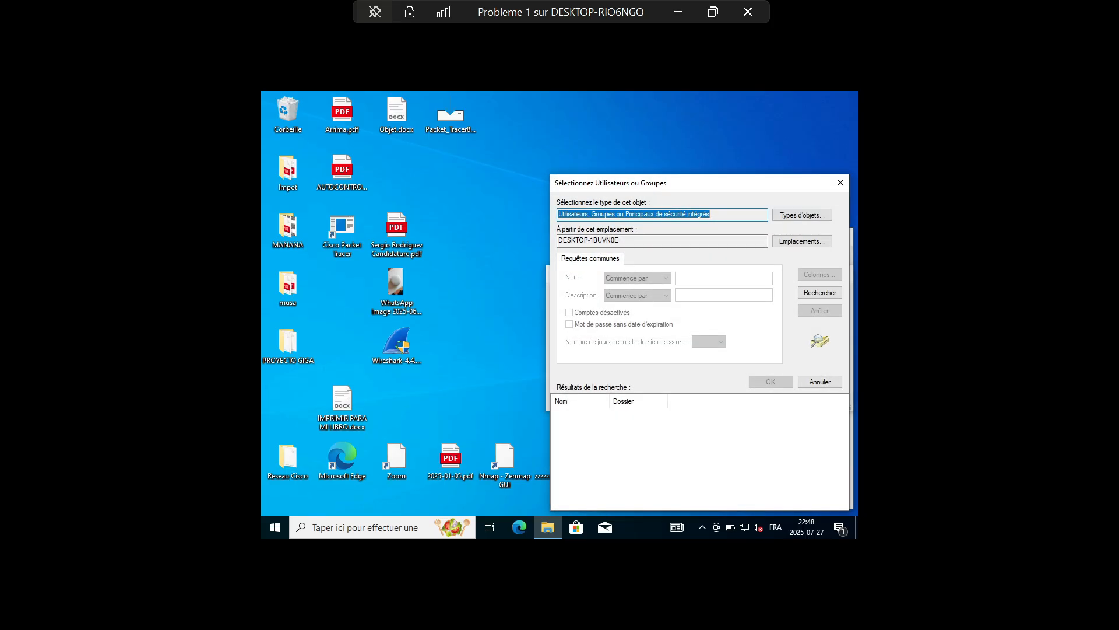
left_click(820, 293)
double_click(635, 444)
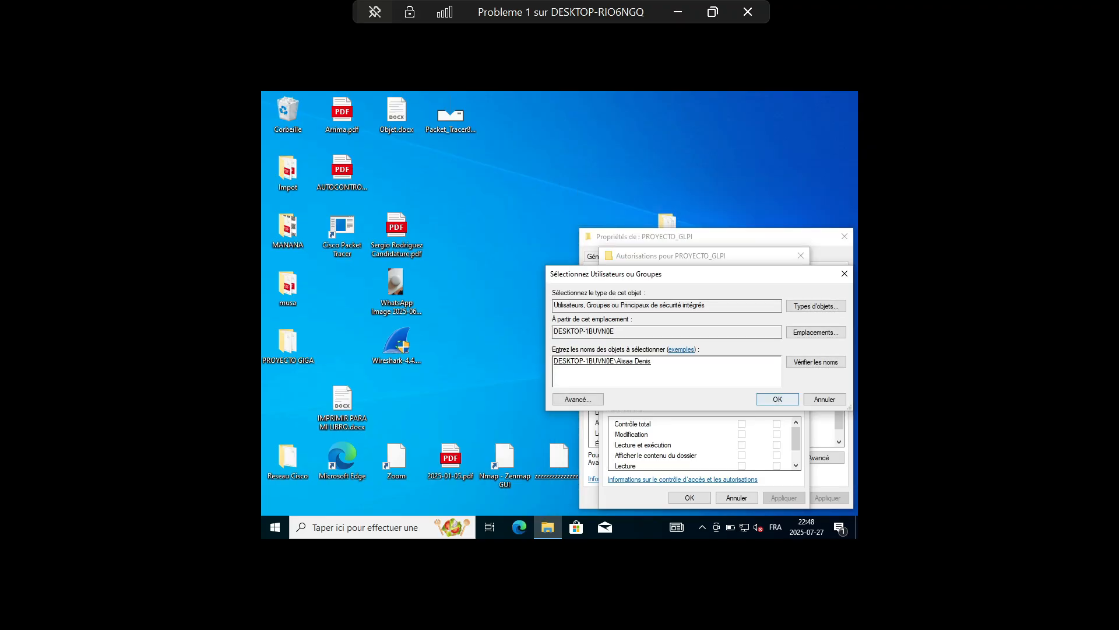
key("Return")
Apply the new read, list and execute permissions and close the folder properties
left_click(784, 498)
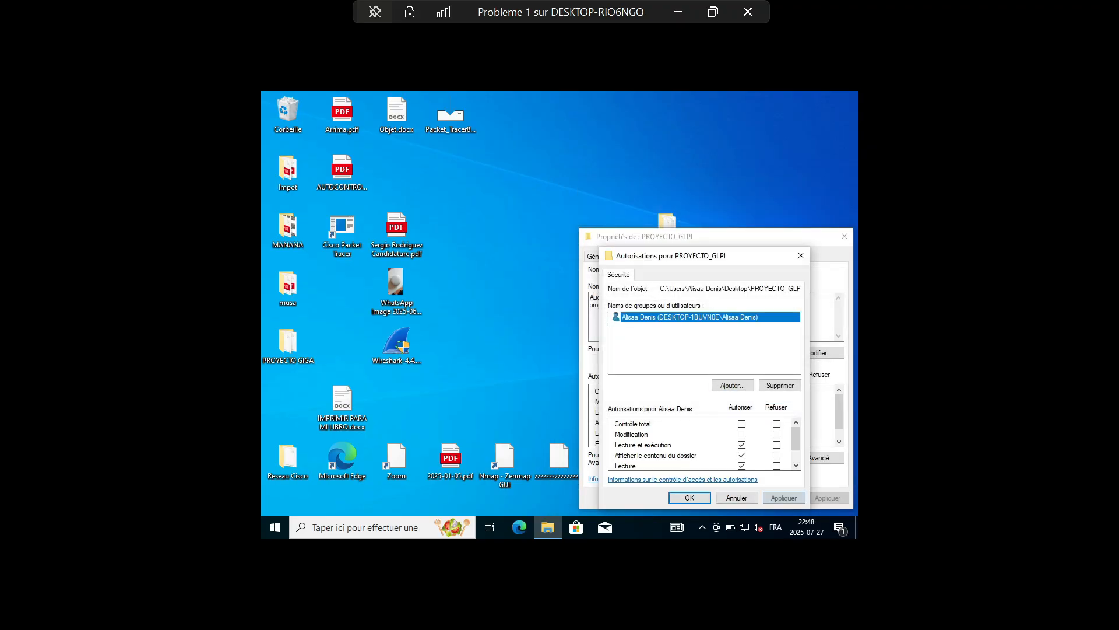
left_click(690, 497)
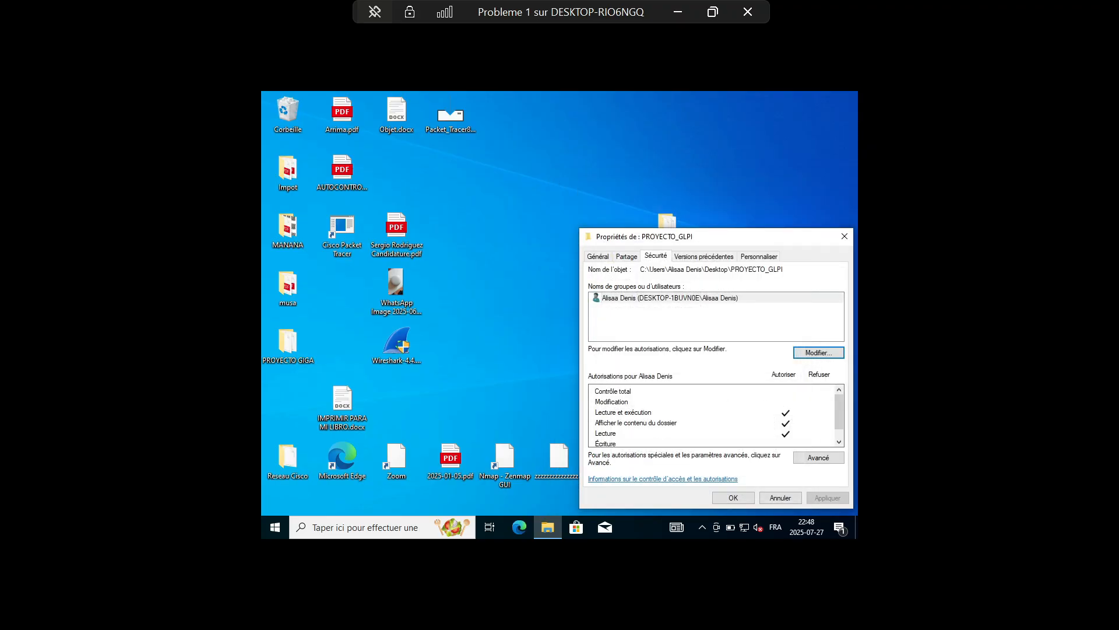
left_click(733, 498)
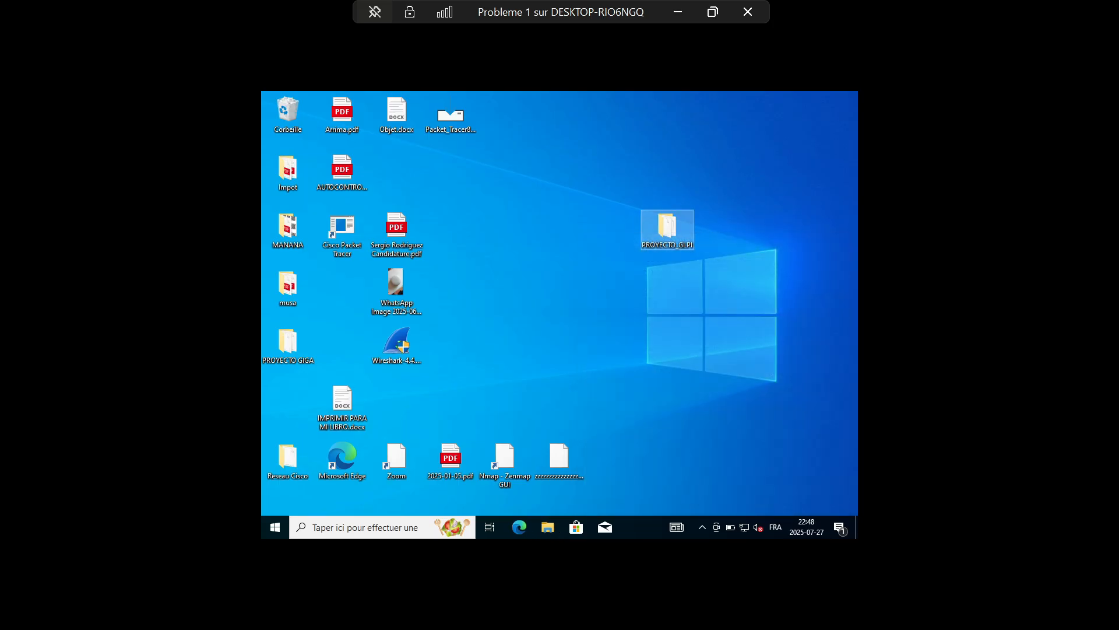
left_click(717, 385)
double_click(668, 228)
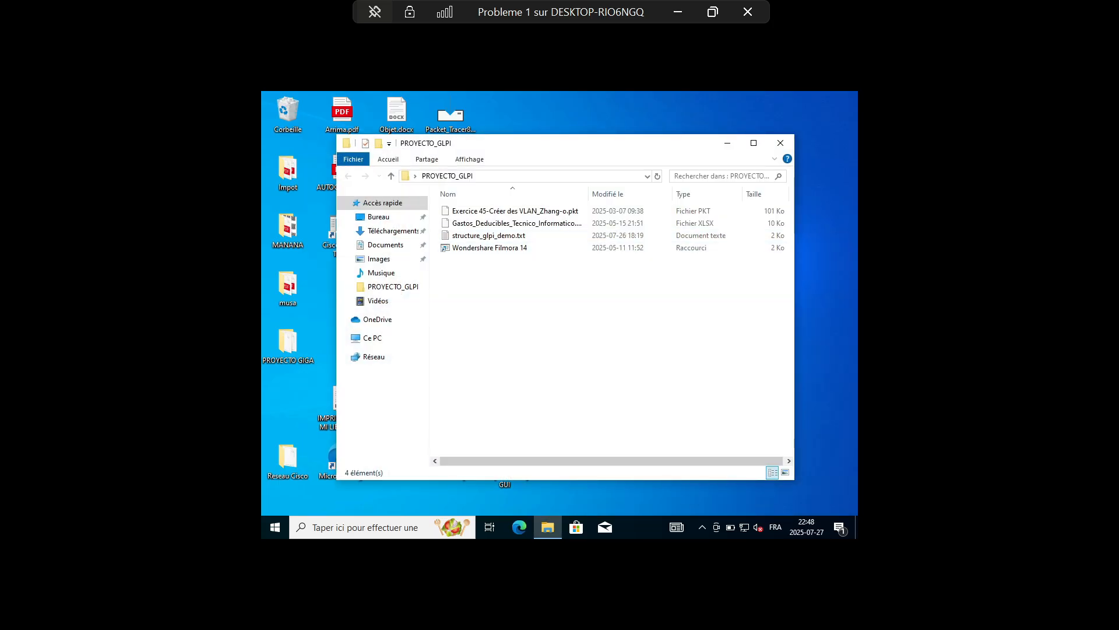
left_click(780, 144)
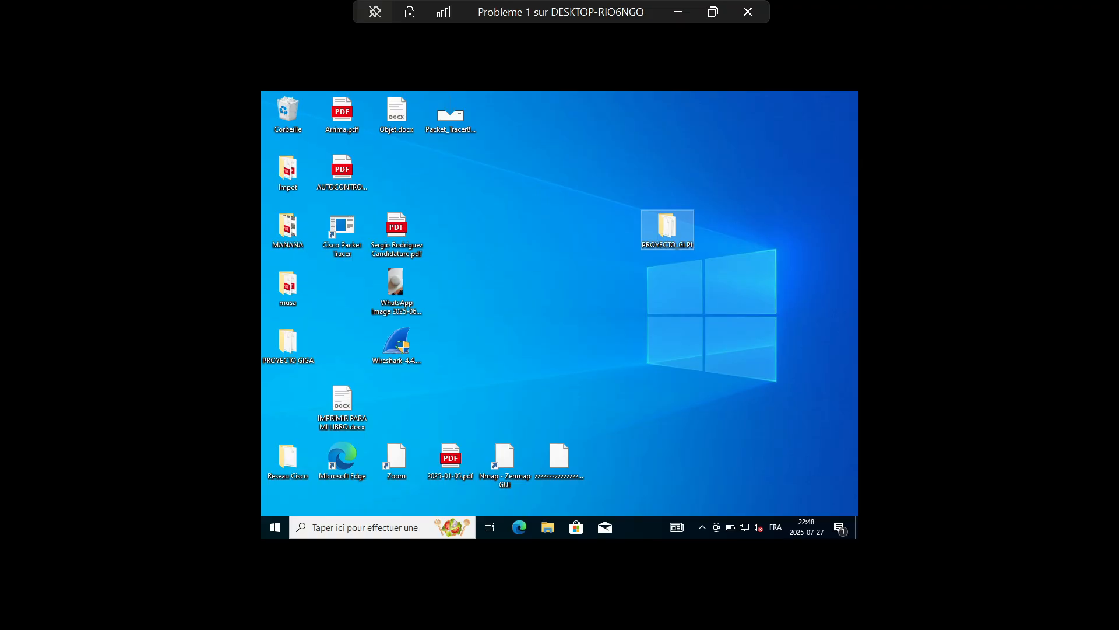
double_click(666, 227)
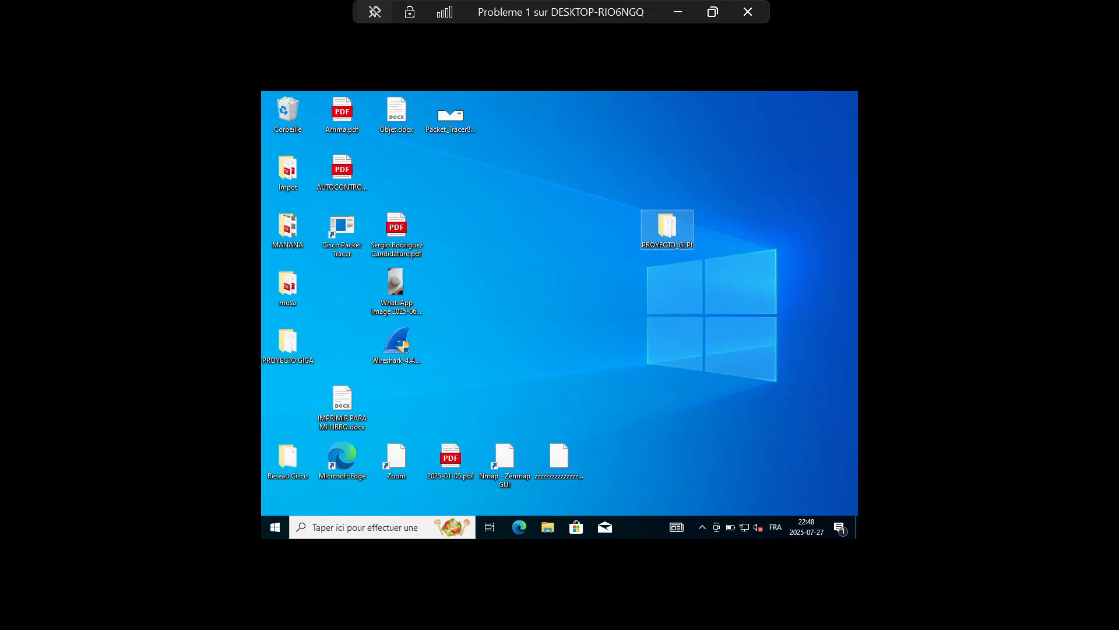
left_click(780, 143)
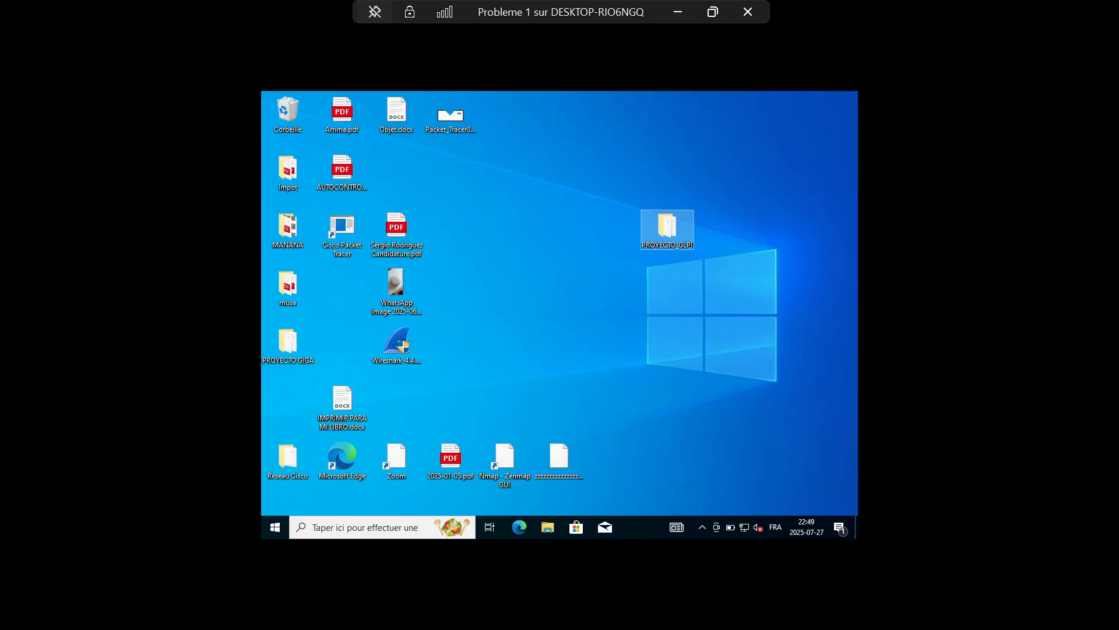
left_click(758, 169)
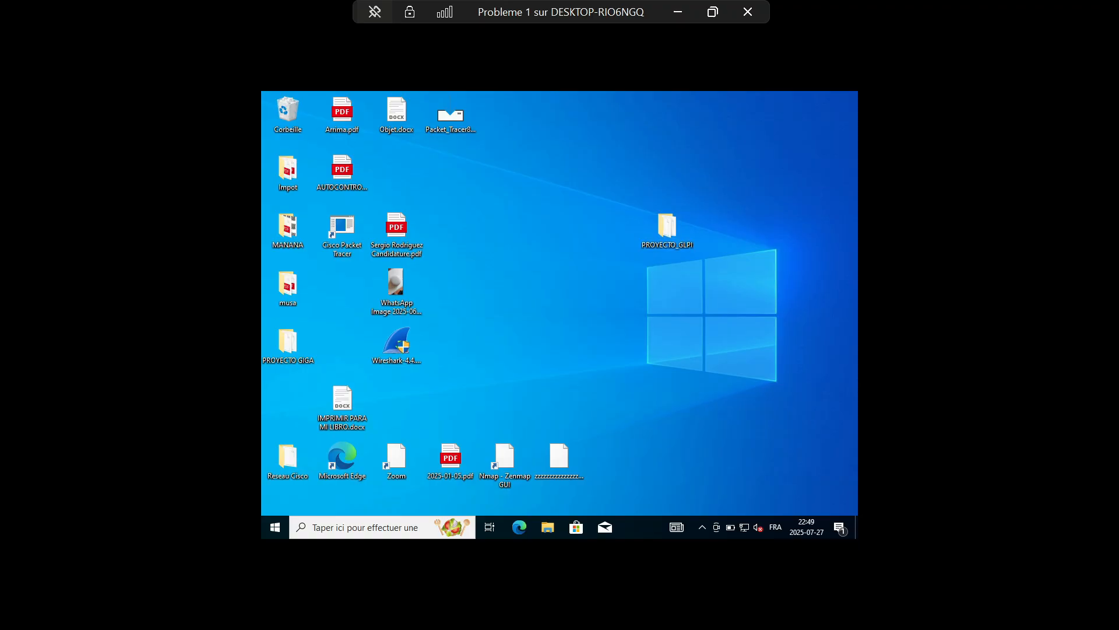
Minimize the VM connection, turn off Probleme 1, and return to the GLPI ticket in Chrome
left_click(678, 11)
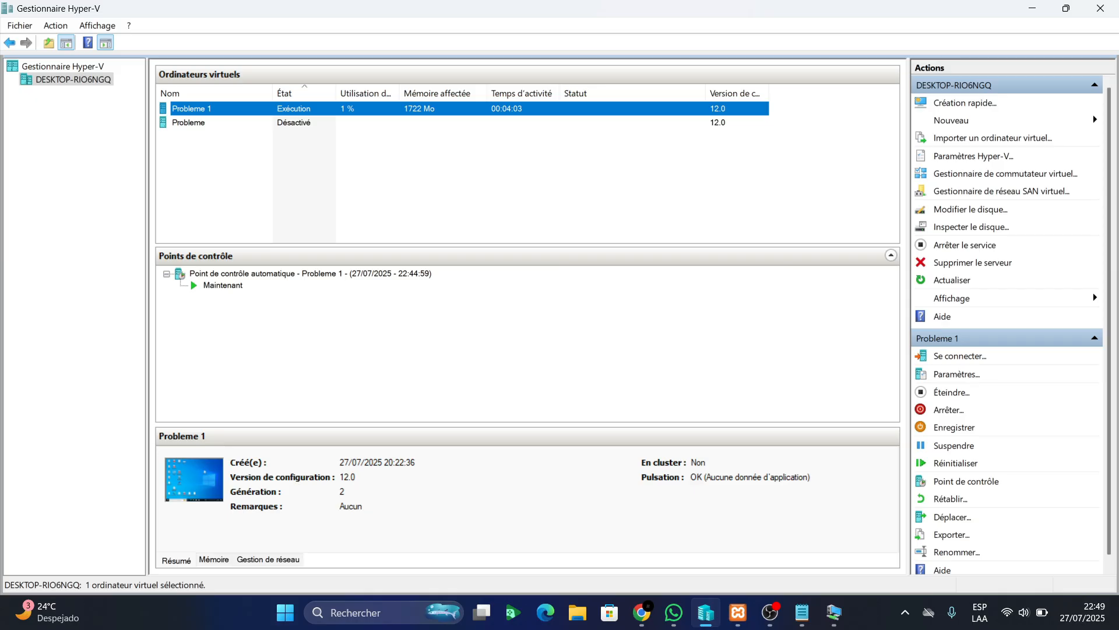
right_click(443, 108)
left_click(507, 164)
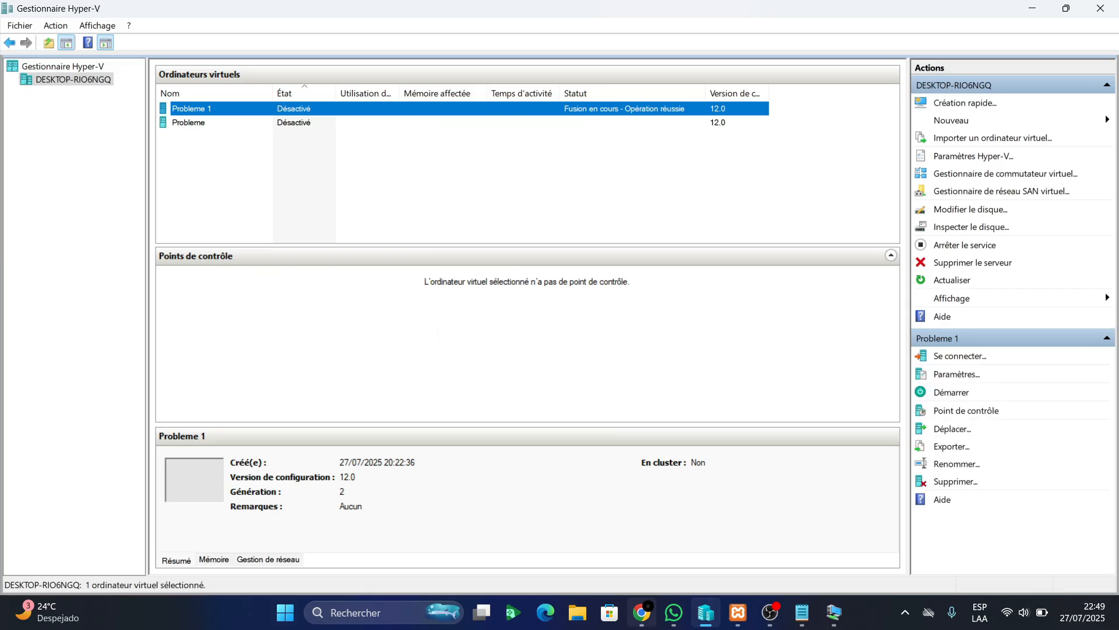
left_click(642, 612)
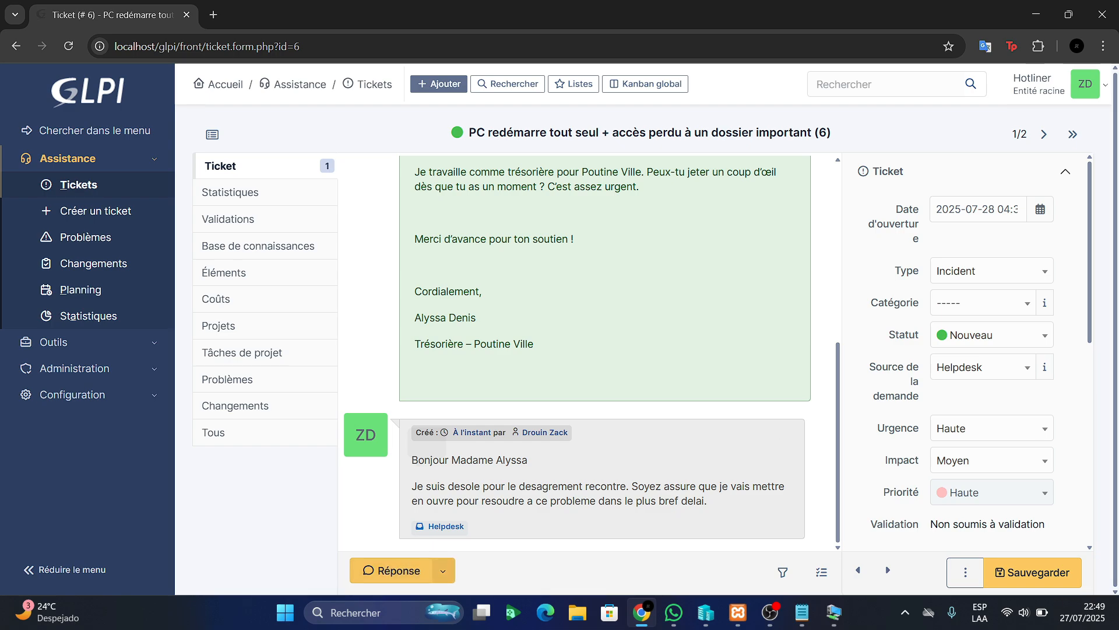
Start a ticket reply greeting the requester, then write 'Votre probleme a ete resolu' about the deleted file
left_click(443, 571)
left_click(510, 512)
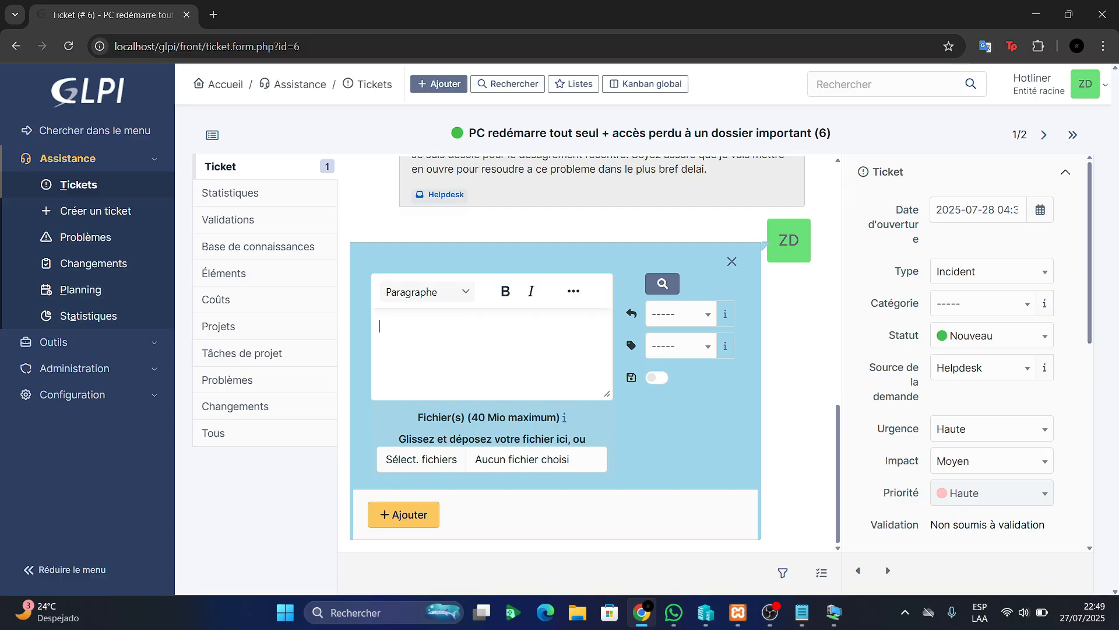
type("Bonjour Madame Alyssa")
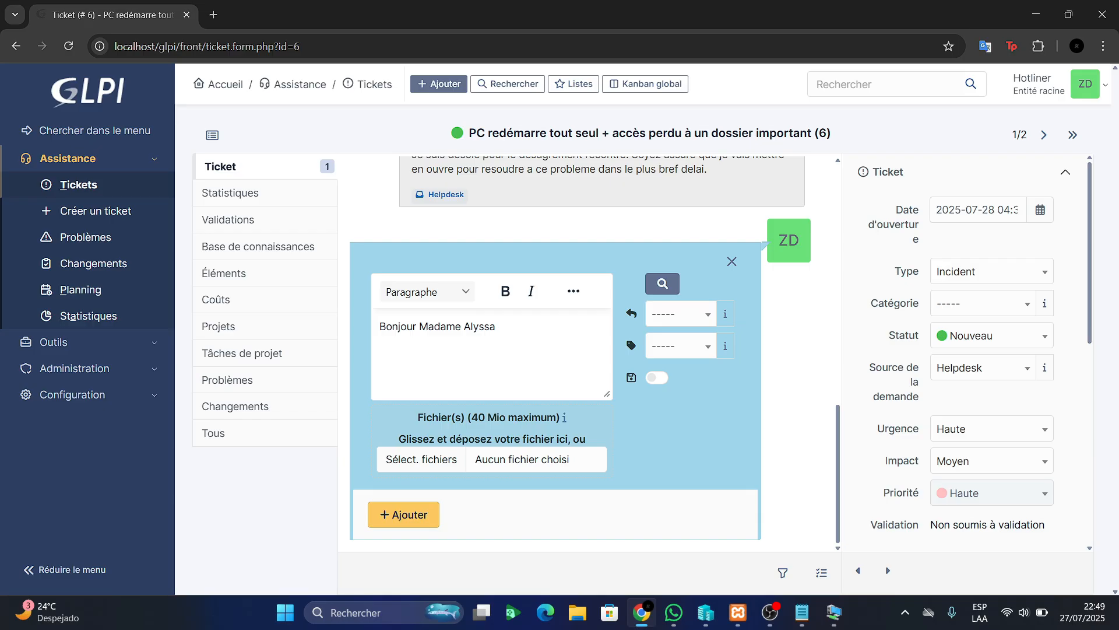
type(",")
key("Return")
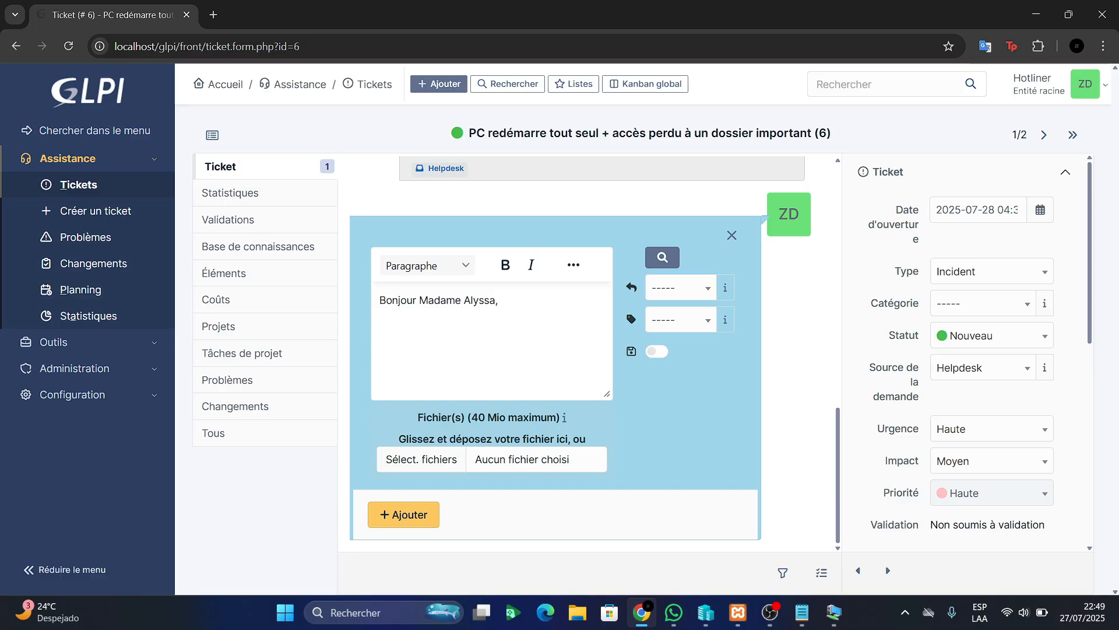
type("Votrepr")
key("BackSpace")
key("BackSpace")
type("probleme a ete ")
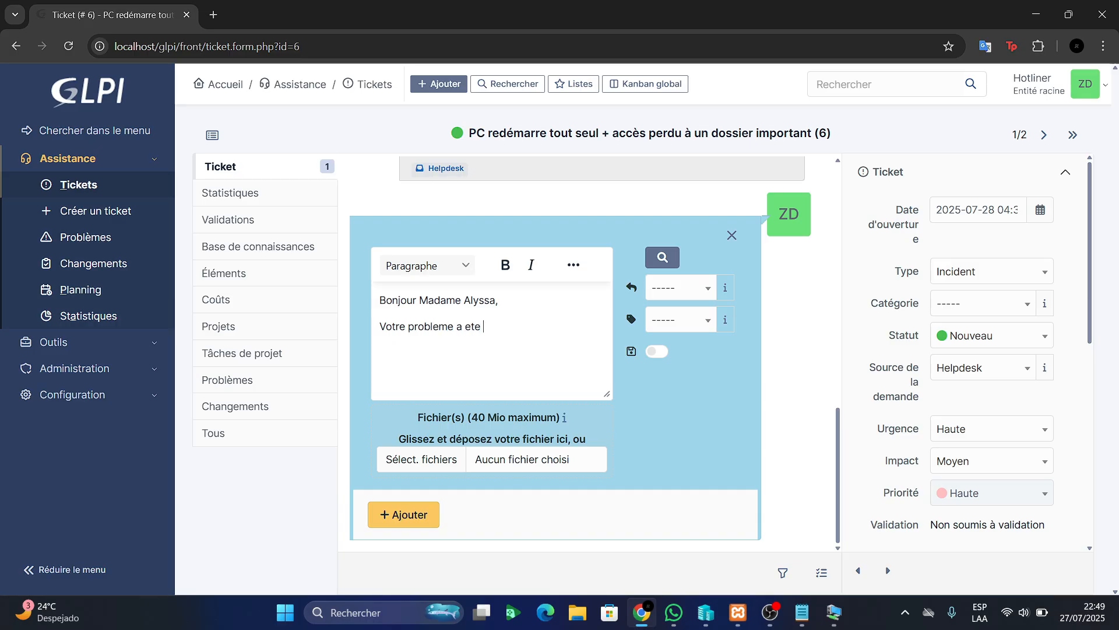
type("resolu, on a supprimer le")
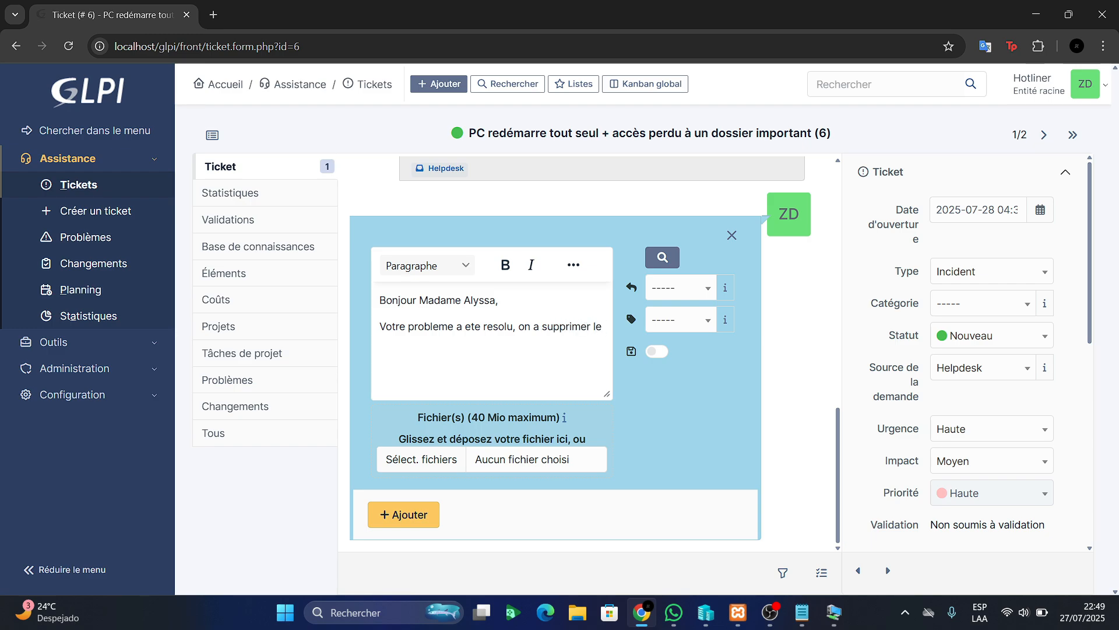
type(" fic")
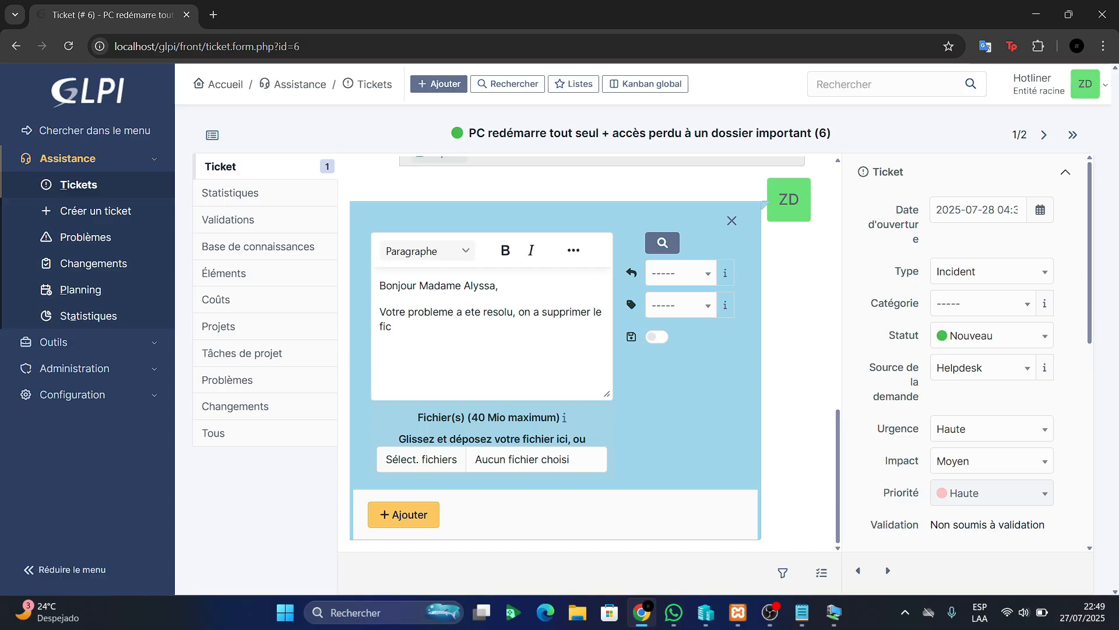
type("her qui faisait probleme dans ")
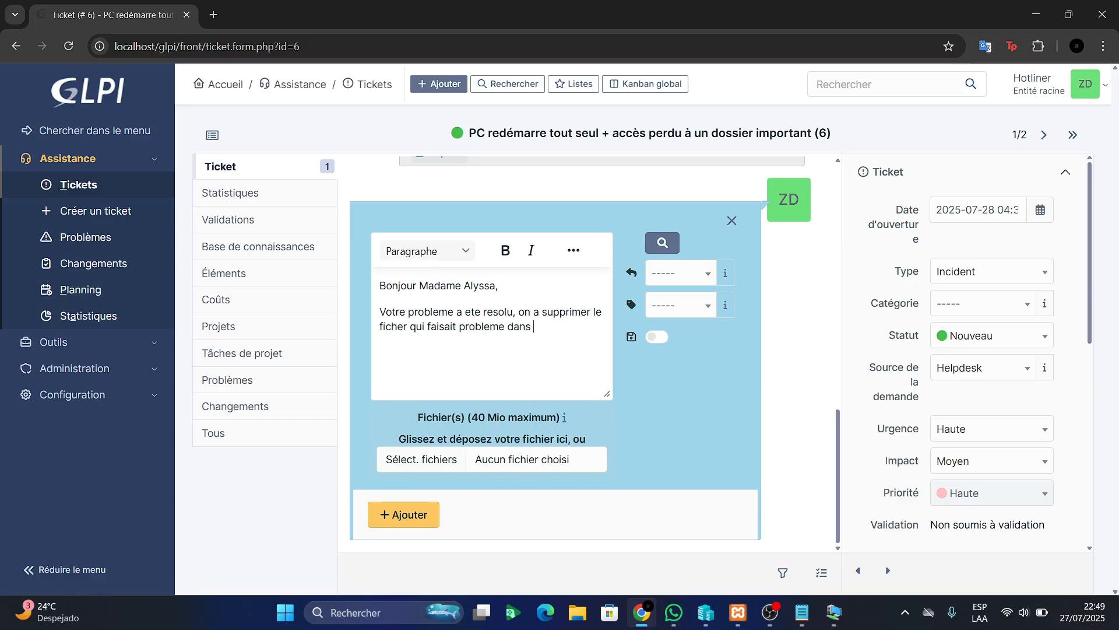
type("votre pc au demarrage")
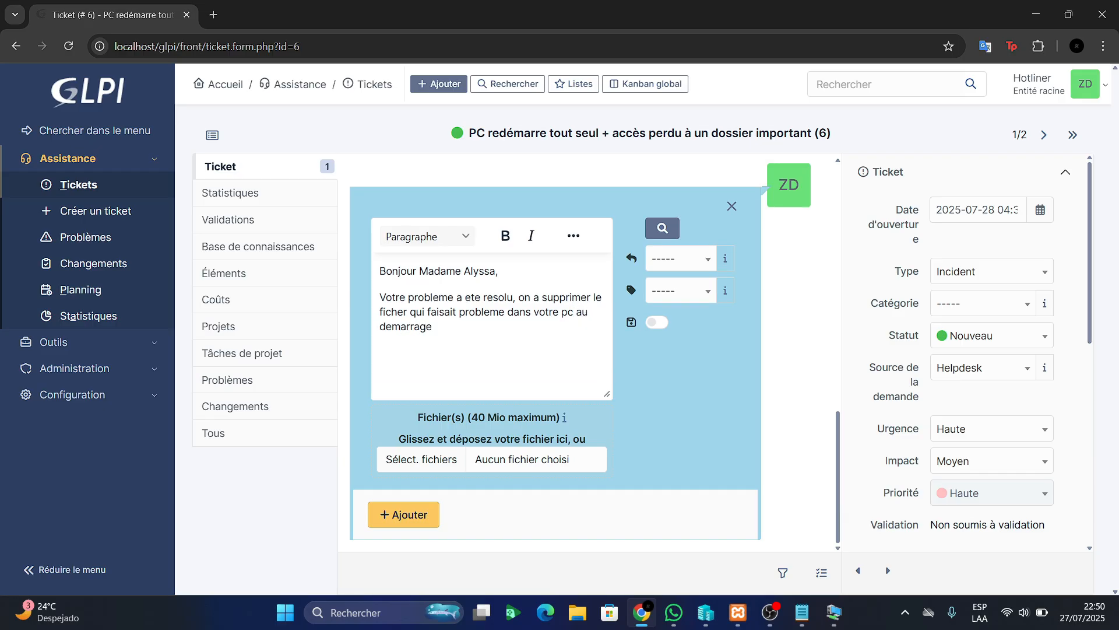
type(", en suite, on a donne le")
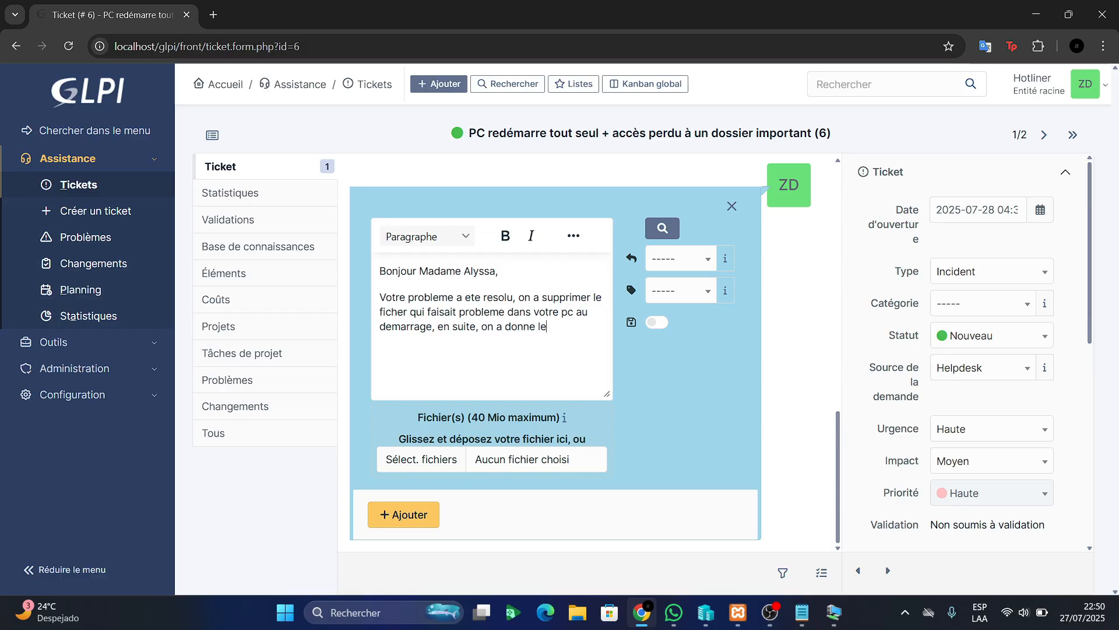
type(" droit da")
Finish the sentence about granting access to the folder, correcting typos along the way
key("BackSpace")
type("'ce")
key("BackSpace")
key("BackSpace")
type("access ")
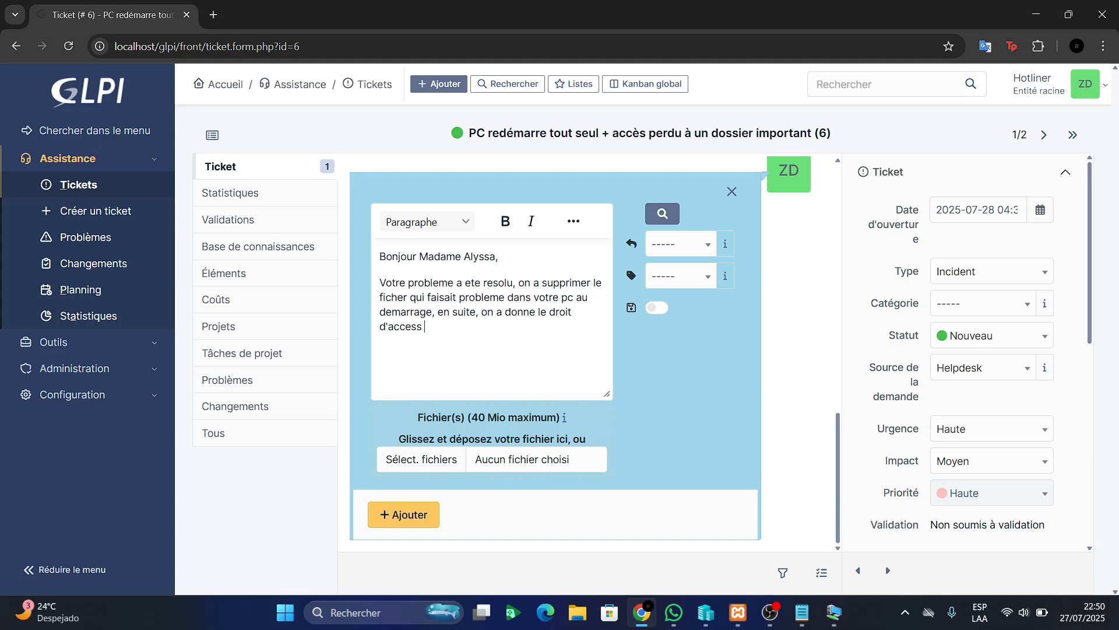
type("au dossier")
key("BackSpace")
type(".")
key("Return")
key("Return")
type("a")
key("BackSpace")
key("BackSpace")
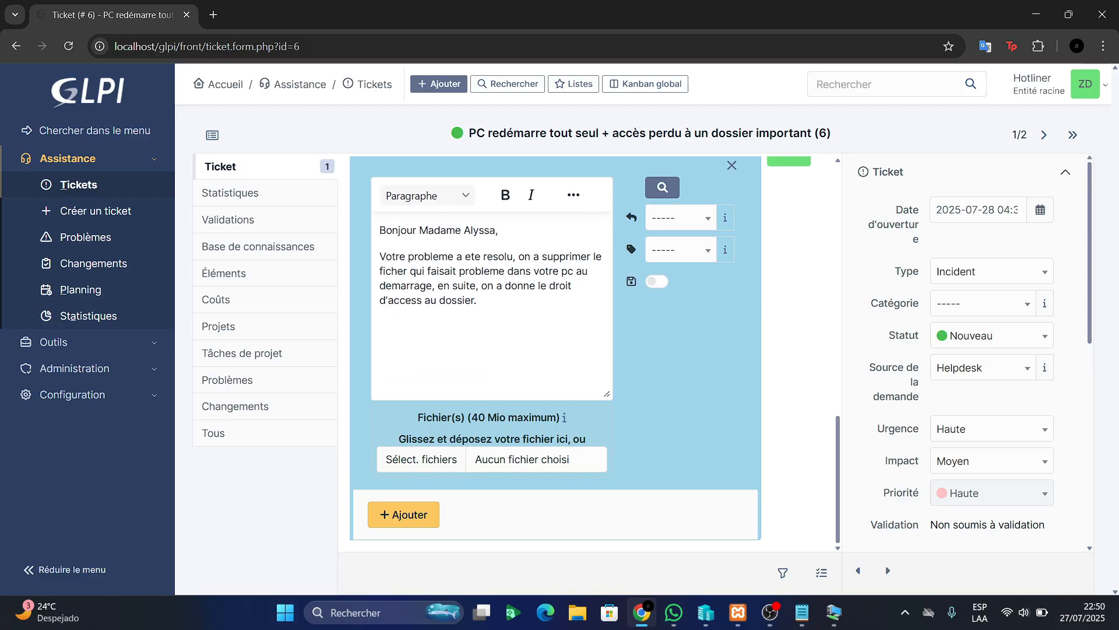
Add 'A ce moment la, vous … aucun probleme avec votre pc.' and close with 'Bonne journee'
type("A ce moment la, vouz")
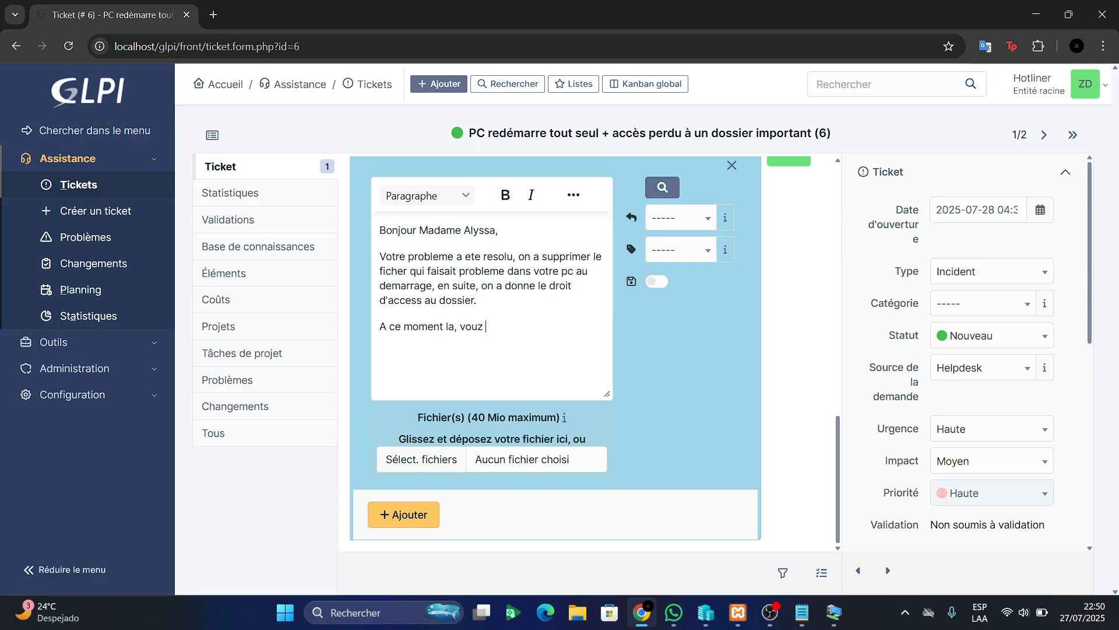
key("BackSpace")
key("BackSpace")
type("s a")
type("vez")
type(" votre pc")
key("BackSpace")
key("BackSpace")
key("BackSpace")
key("BackSpace")
key("BackSpace")
key("BackSpace")
key("BackSpace")
type("aucun probleme avec ")
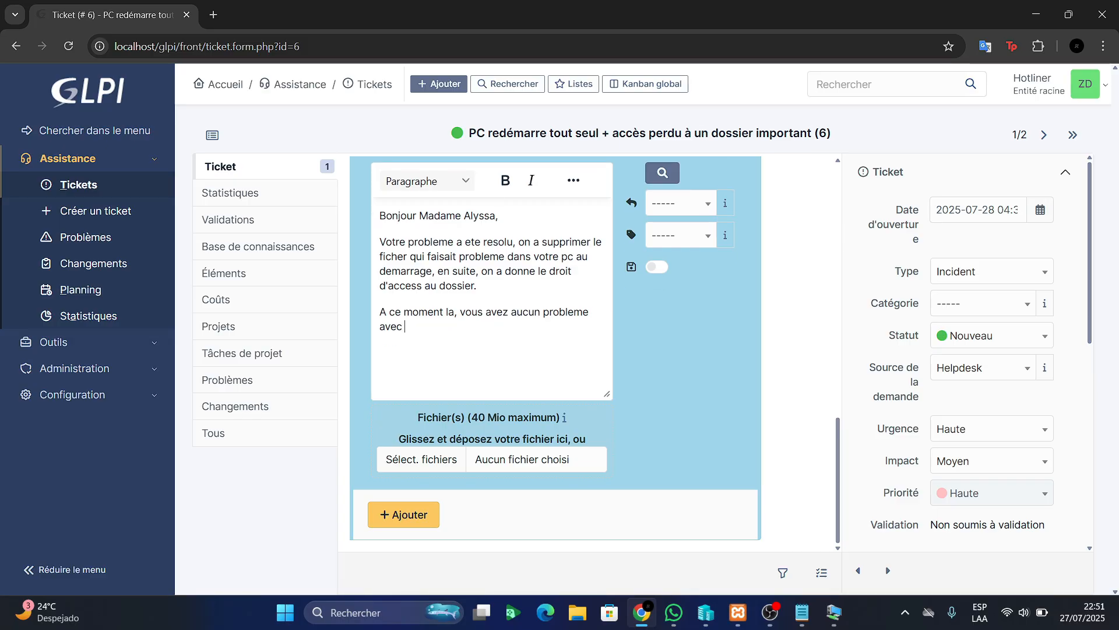
type("votre pc.")
key("Return")
key("Return")
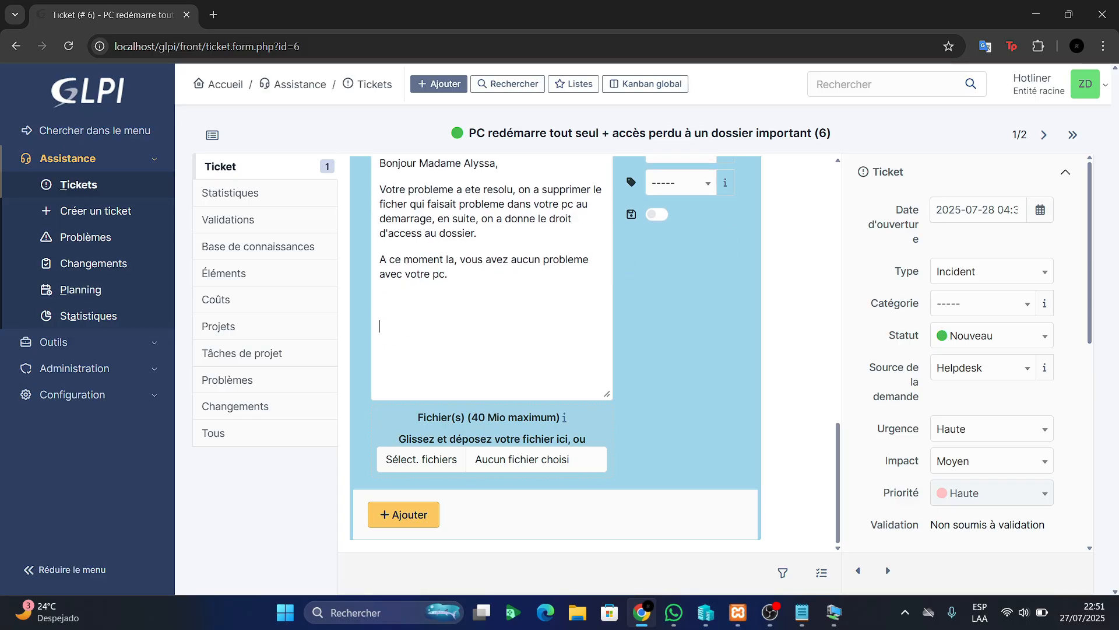
type("Bonne jour")
type("ne")
type("e")
key("BackSpace")
type("e")
type("e")
Post the completed reply to the ticket
scroll(589, 353, "up", 4)
scroll(589, 354, "down", 2)
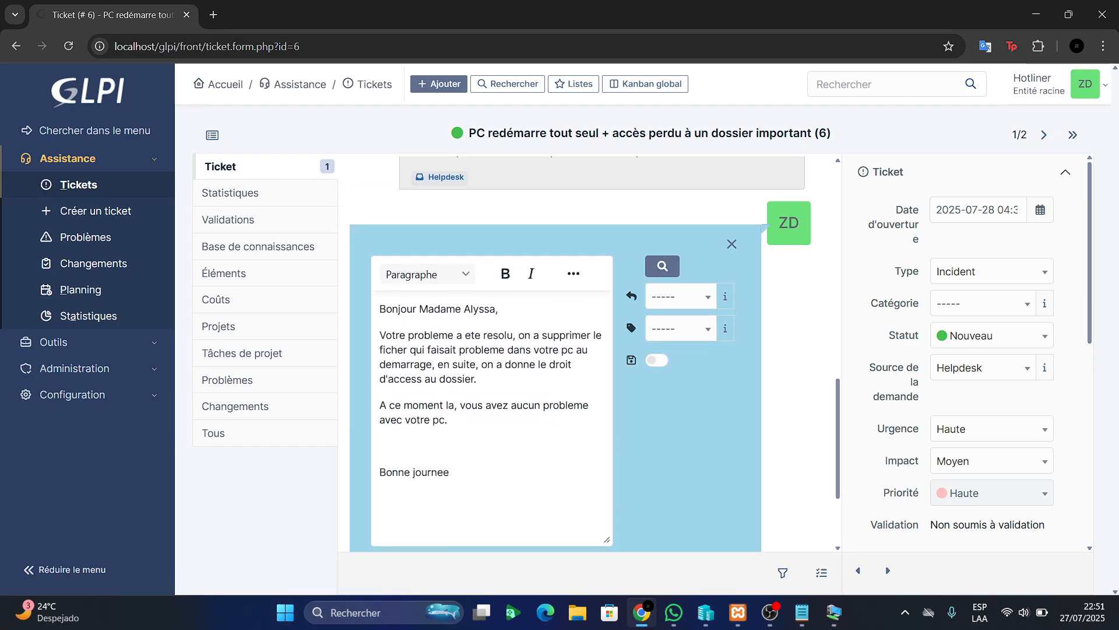
scroll(589, 353, "down", 2)
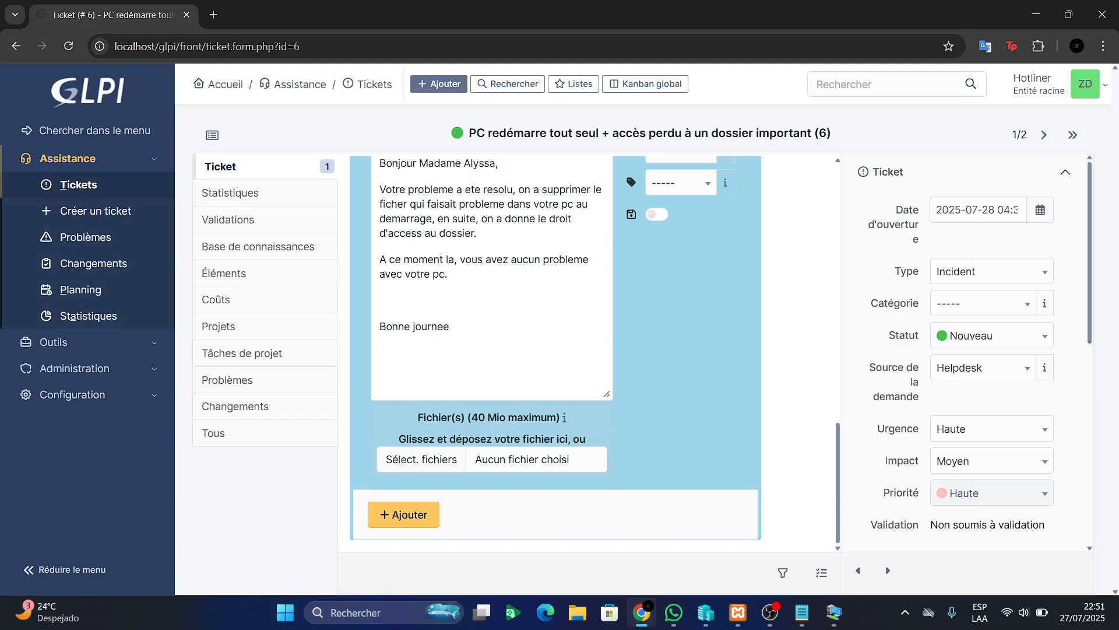
left_click(403, 514)
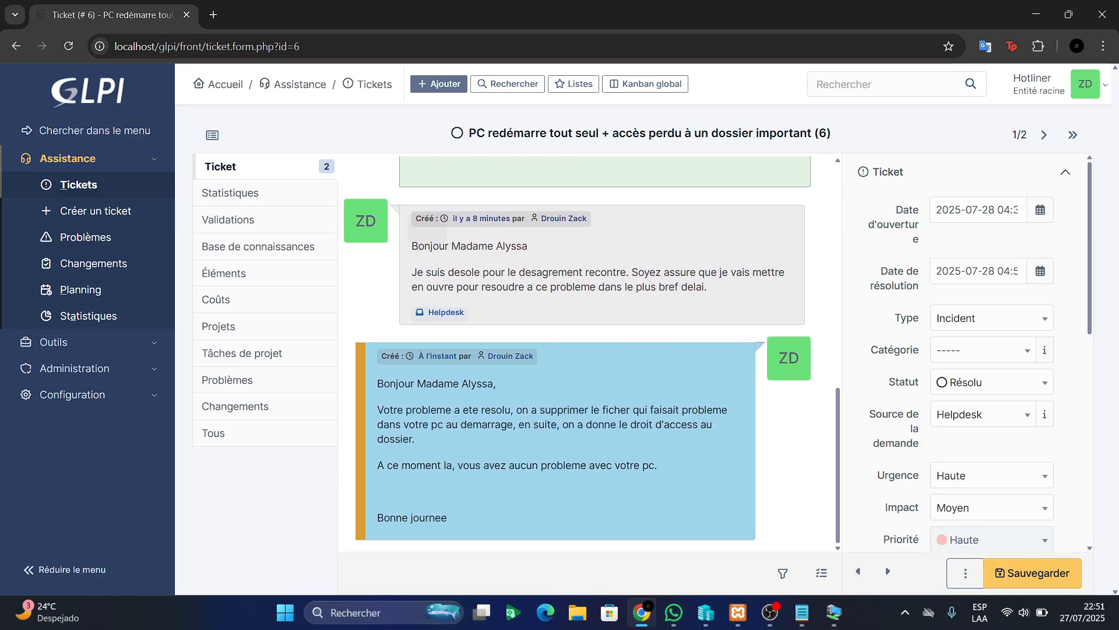
Confirm the ticket status remains Résolu and save the ticket changes
left_click(992, 383)
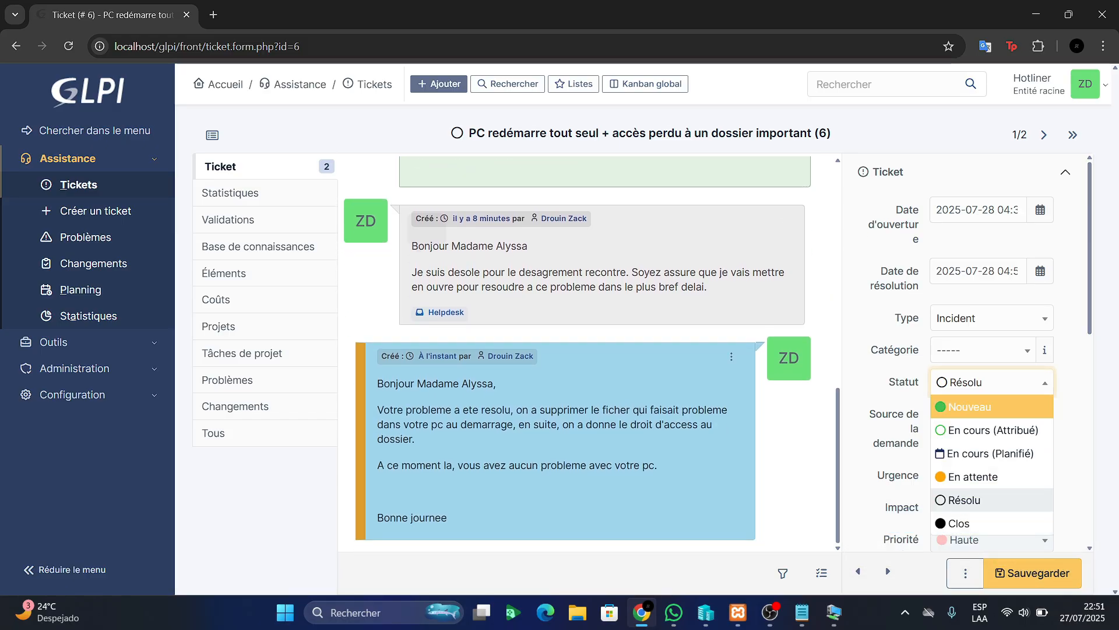
key("Escape")
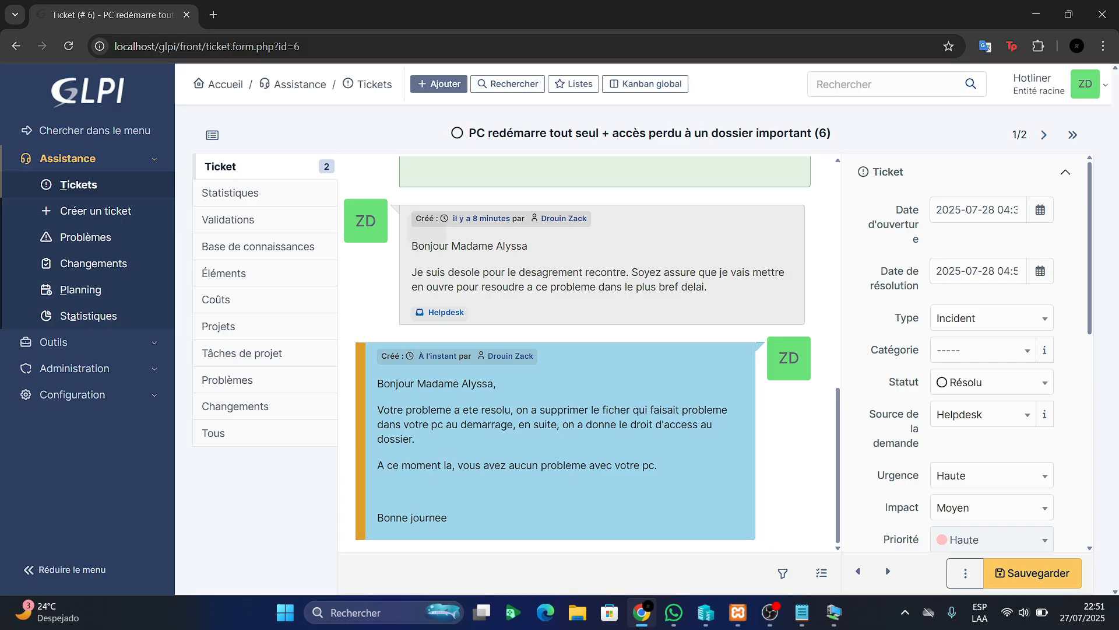
scroll(962, 379, "down", 5)
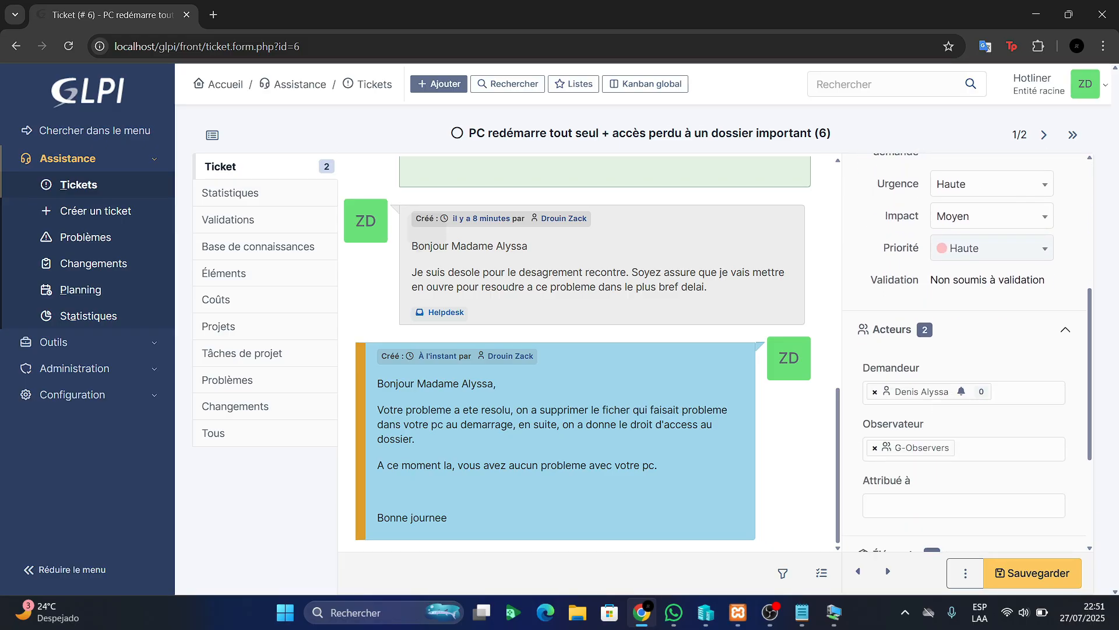
scroll(962, 408, "down", 3)
left_click(1028, 572)
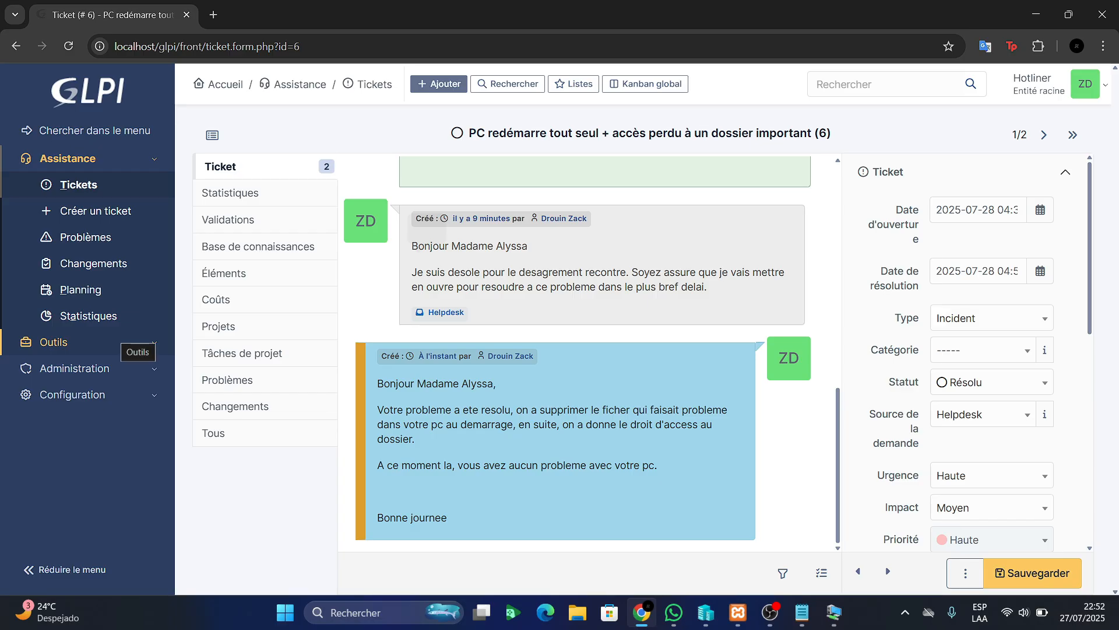
left_click(131, 343)
From Base de connaissances, add a new article and assign it the Documentation technique category
left_click(87, 297)
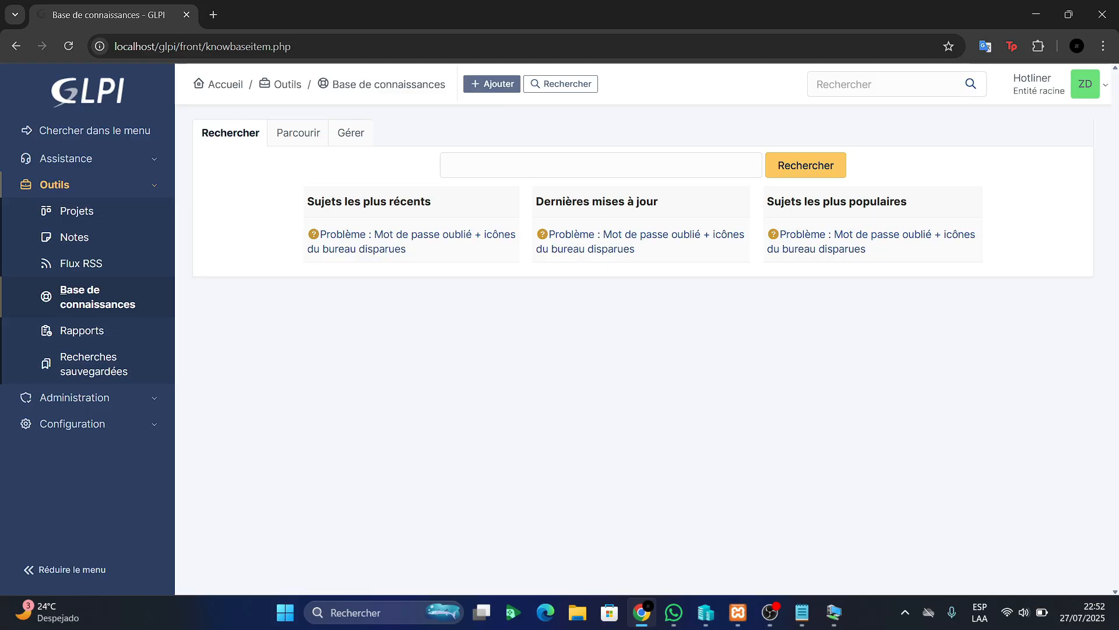
left_click(492, 83)
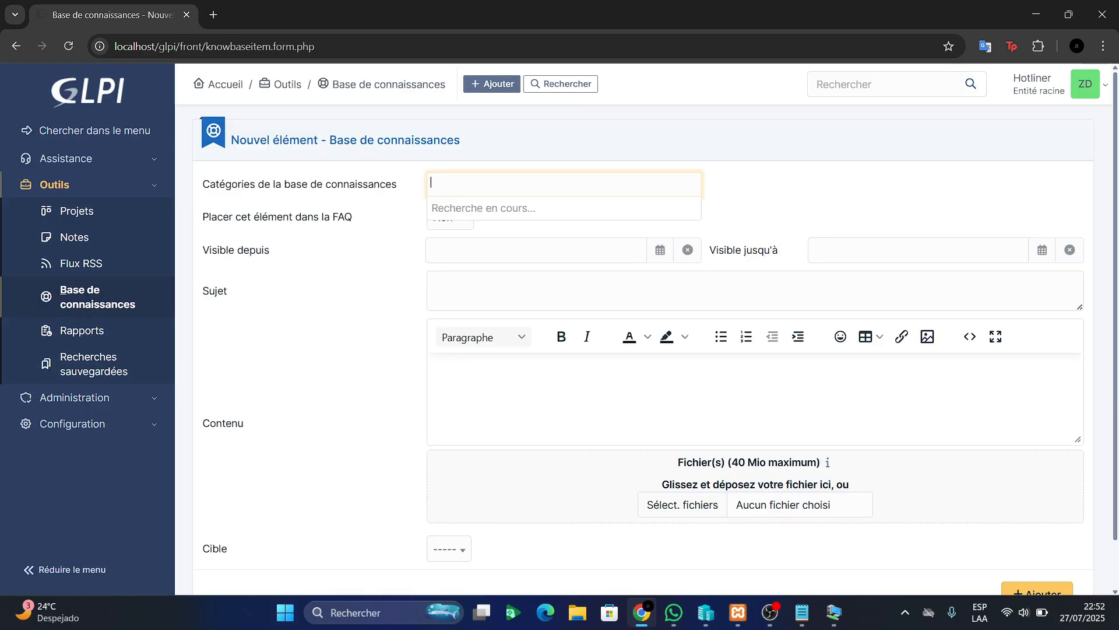
left_click(506, 231)
left_click(450, 217)
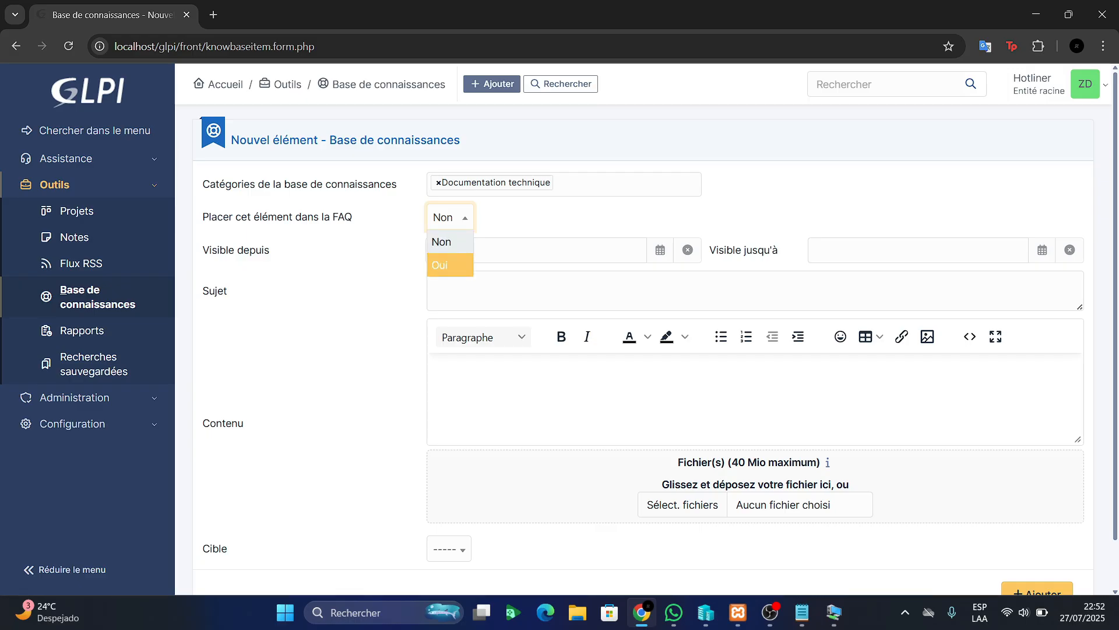
left_click(442, 260)
left_click(524, 250)
left_click(471, 522)
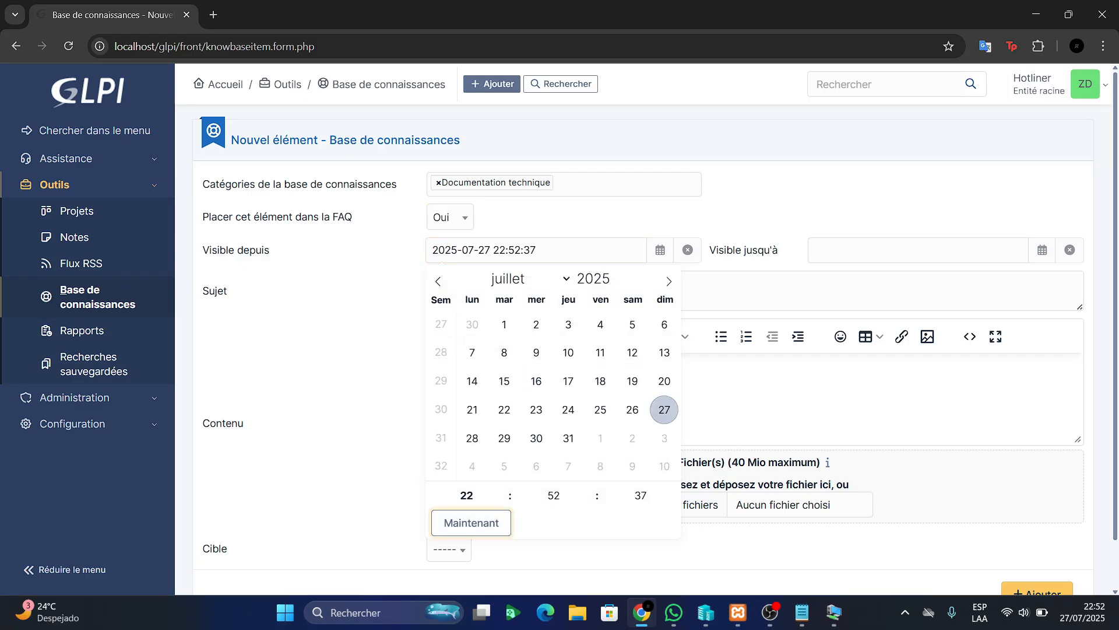
Leave the Visible jusqu'à end date empty, closing its calendar without choosing a date
left_click(921, 250)
left_click(1000, 274)
left_click(1000, 275)
left_click(999, 274)
left_click(999, 274)
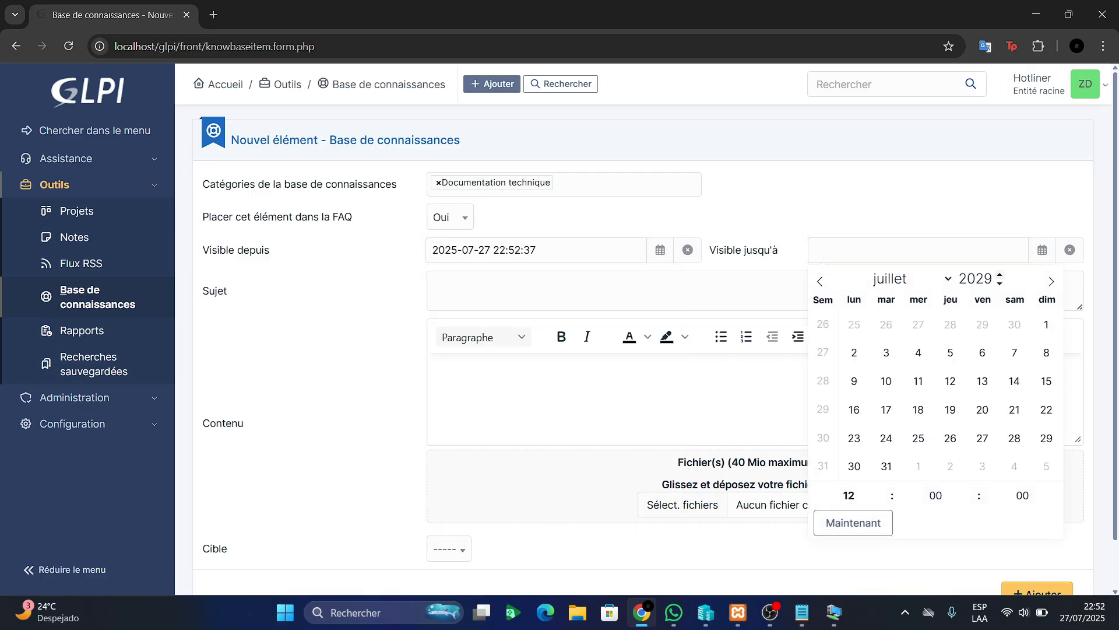
left_click(999, 275)
left_click(909, 205)
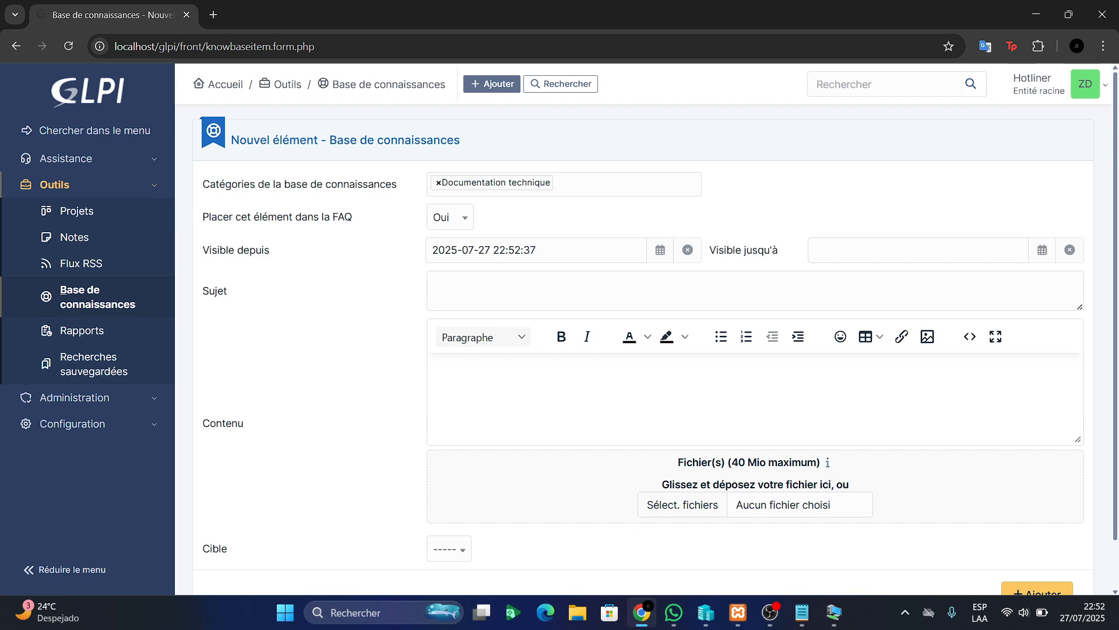
key("alt+Tab")
key("alt+Tab")
Bring up the restarting-PC notes in Notepad and review the header and symptoms
left_click(802, 612)
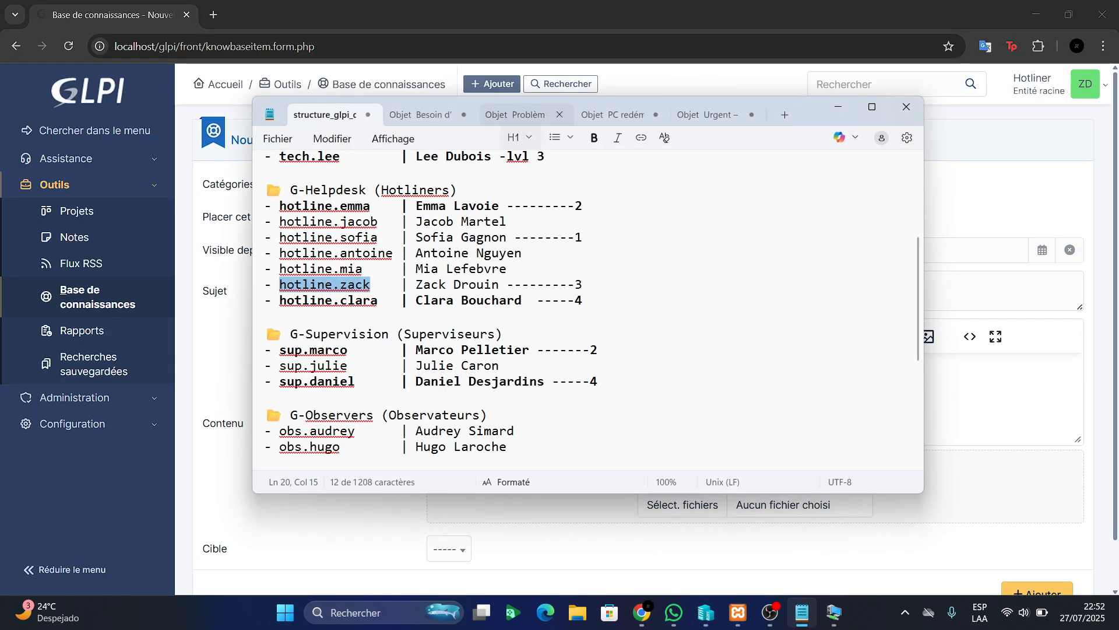
left_click(613, 114)
left_click(265, 330)
scroll(589, 309, "down", 2)
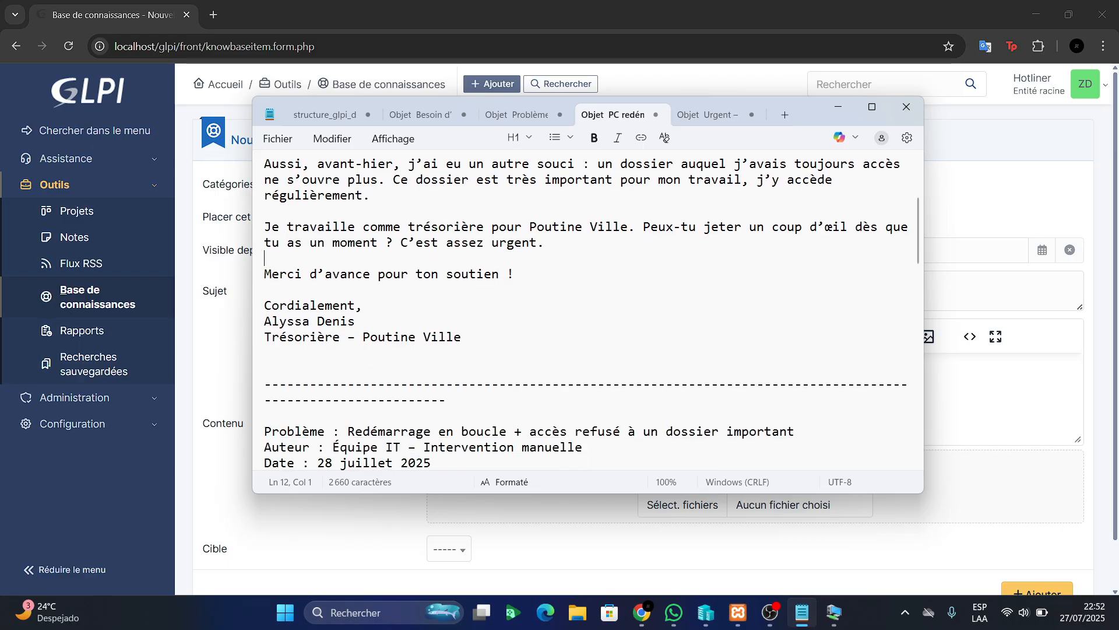
scroll(589, 309, "down", 4)
scroll(589, 309, "down", 10)
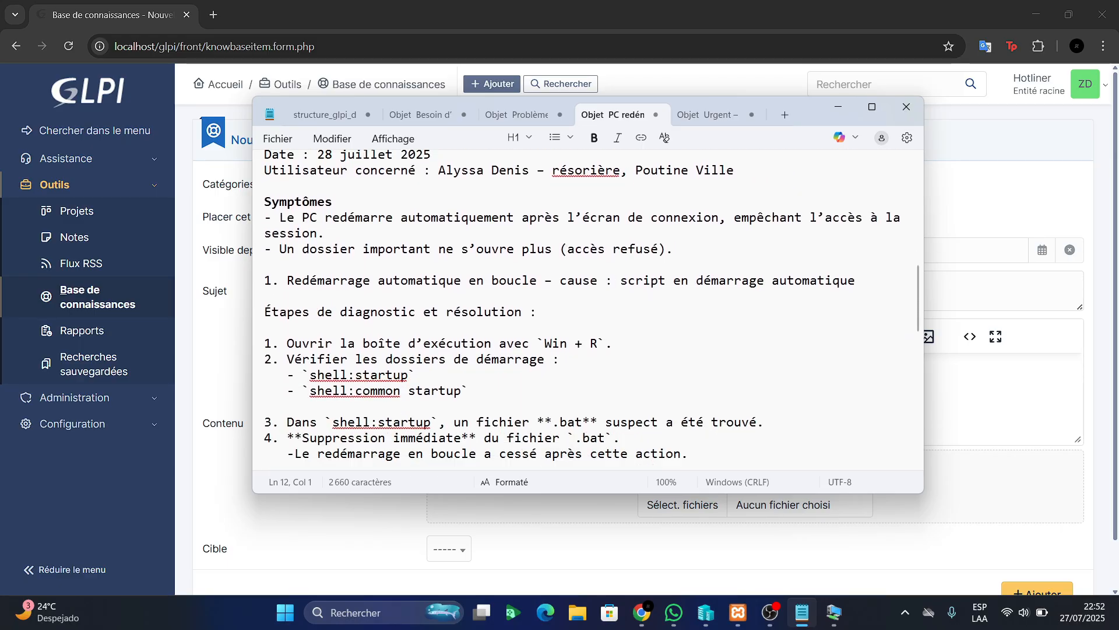
scroll(588, 309, "down", 3)
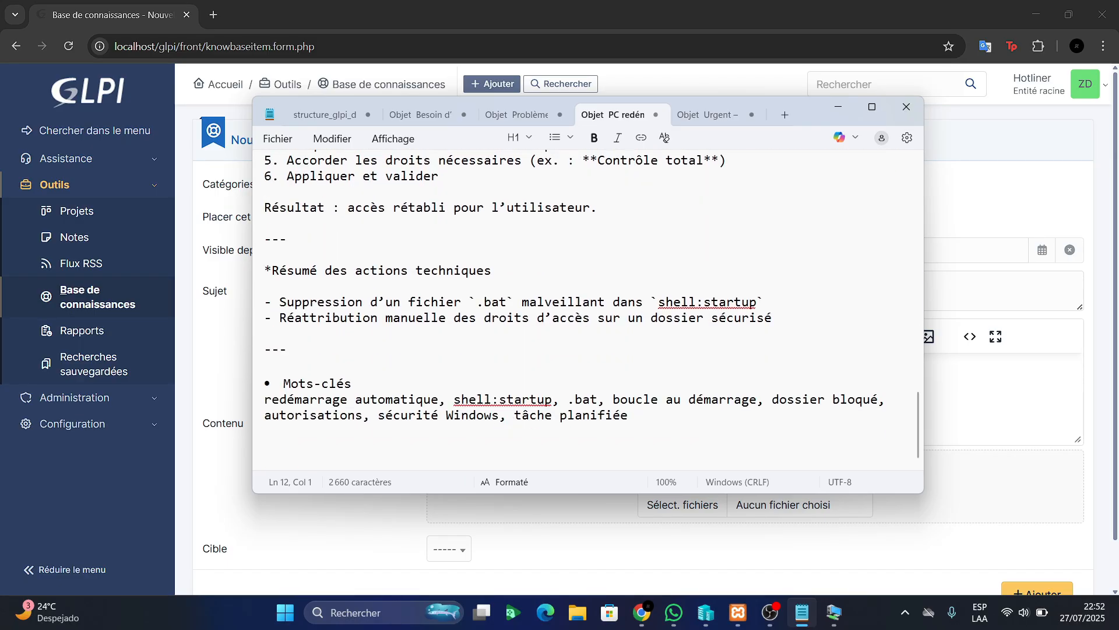
scroll(586, 309, "up", 13)
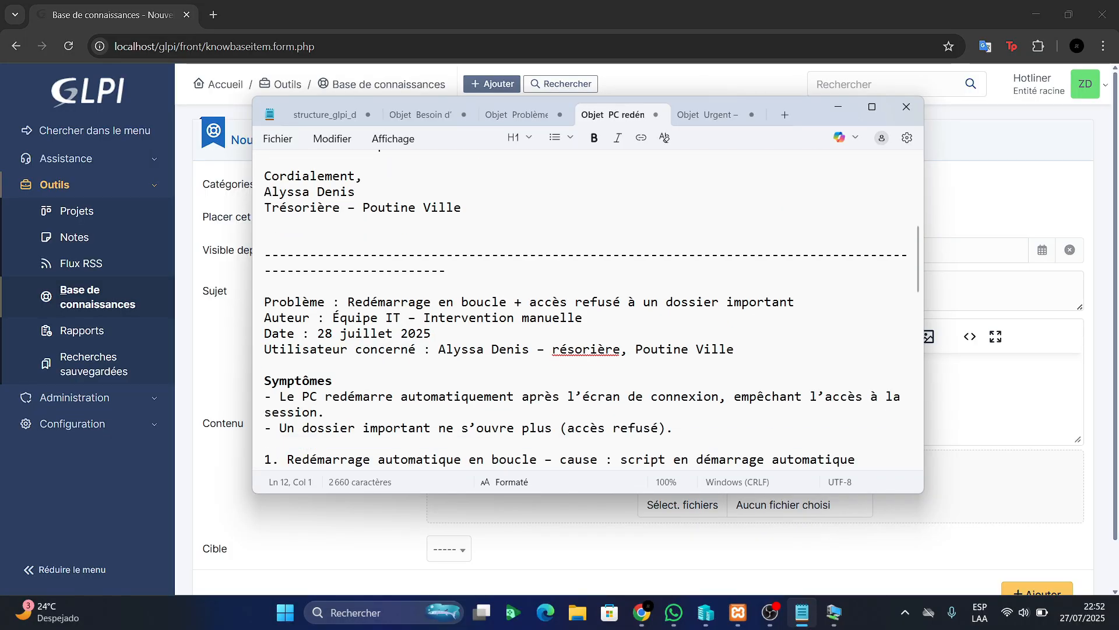
left_click_drag(333, 333, 416, 333)
left_click(417, 365)
key("shift+Down")
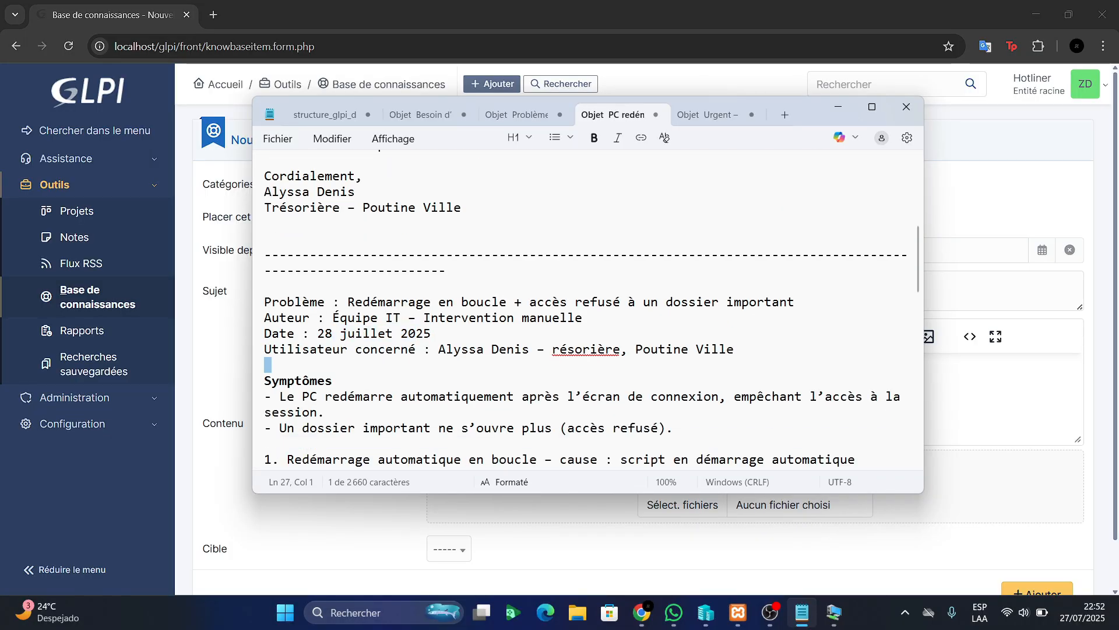
scroll(586, 309, "down", 3)
left_click(302, 255)
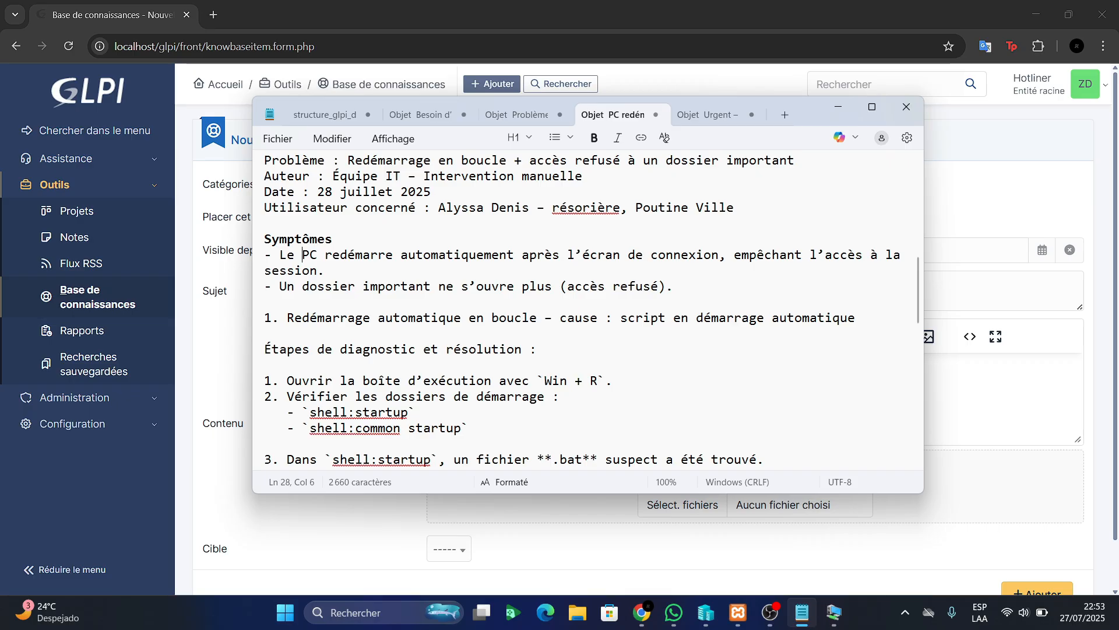
scroll(587, 309, "down", 1)
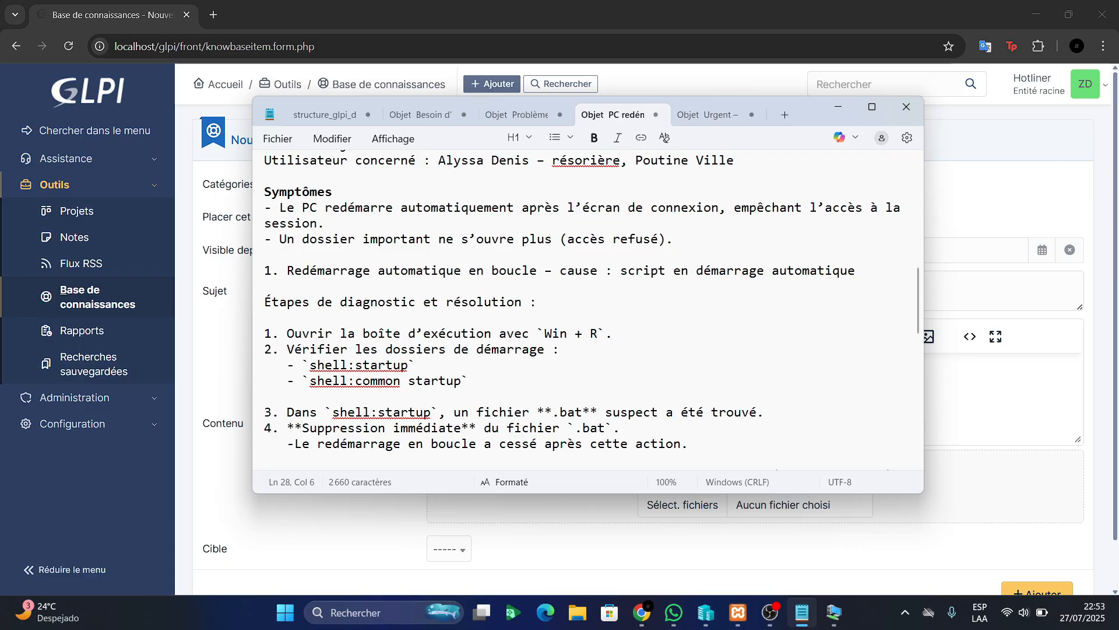
Review the startup .bat removal commands and the six permission-fixing steps
left_click_drag(415, 366, 325, 365)
left_click_drag(471, 381, 325, 381)
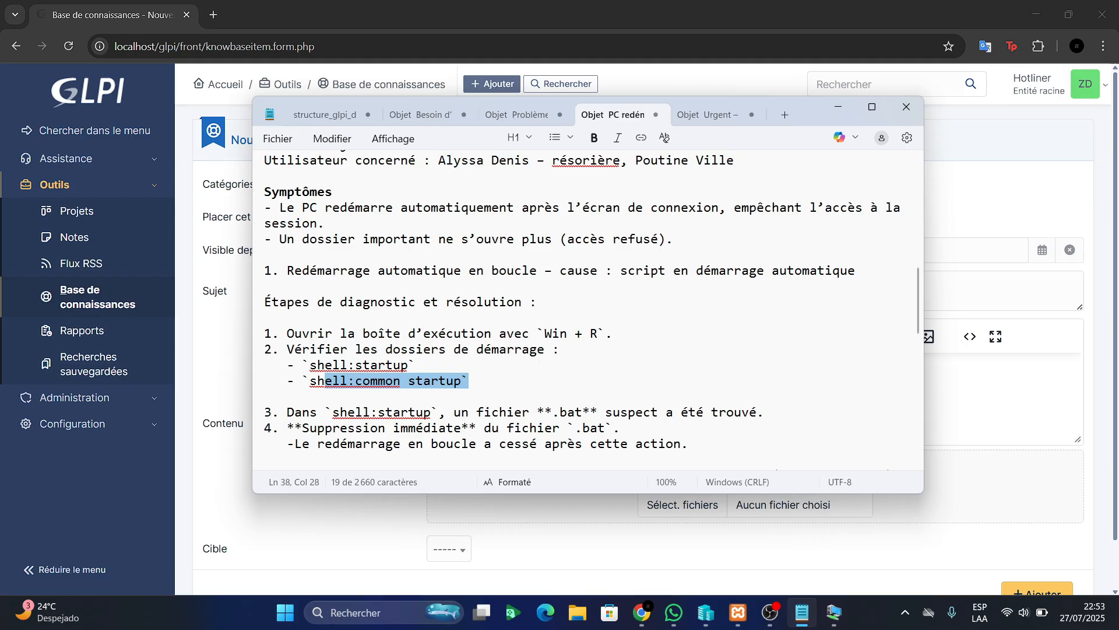
scroll(585, 309, "down", 3)
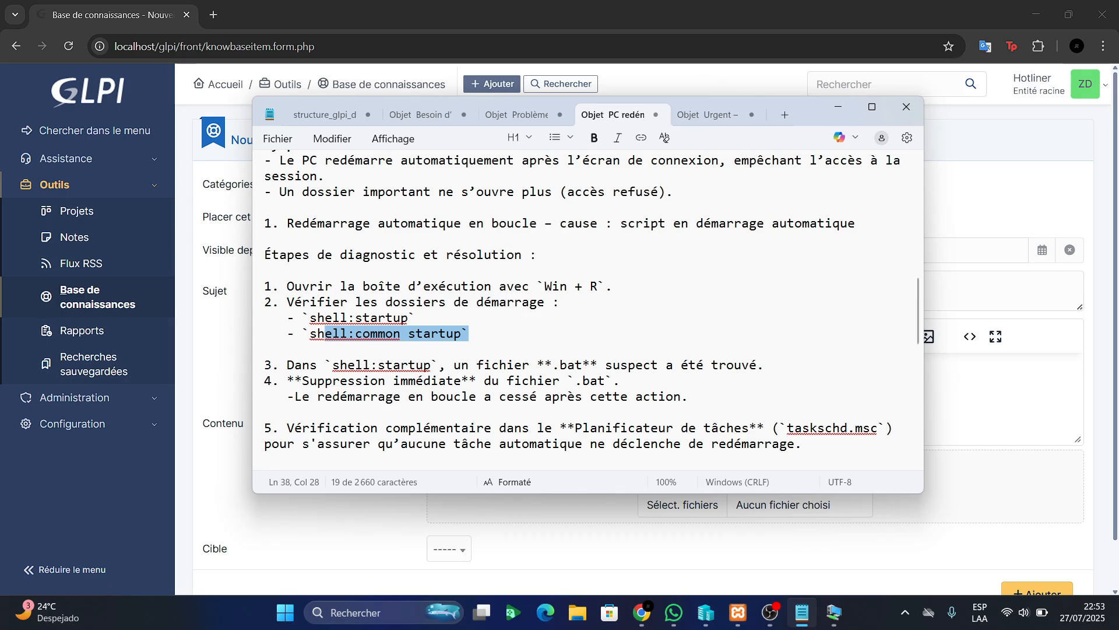
left_click_drag(318, 285, 455, 285)
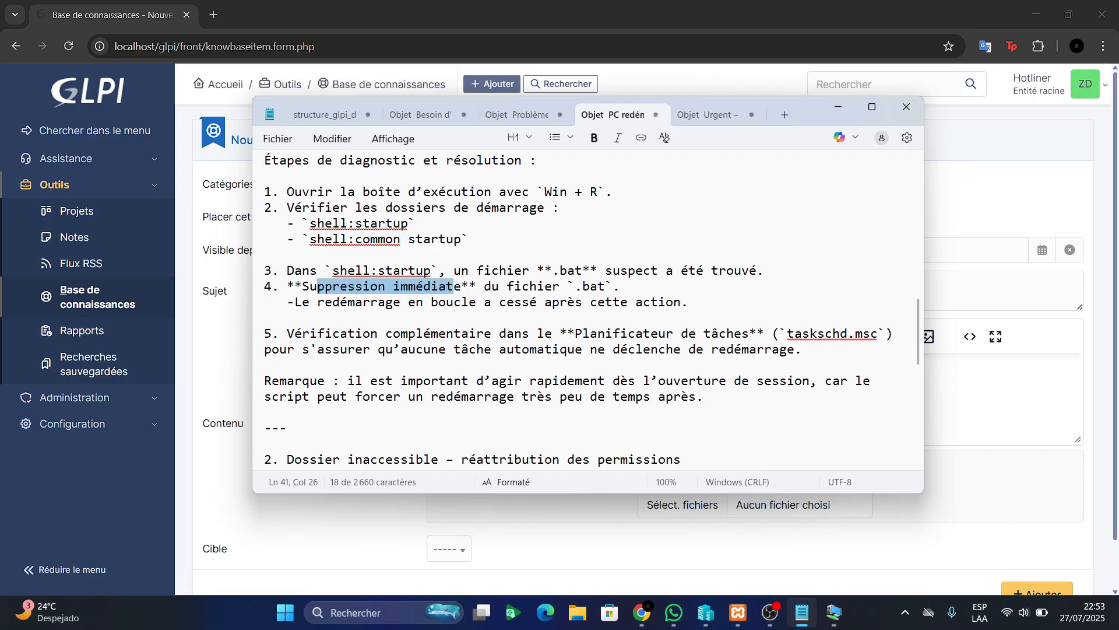
scroll(455, 286, "down", 1)
left_click_drag(378, 286, 757, 285)
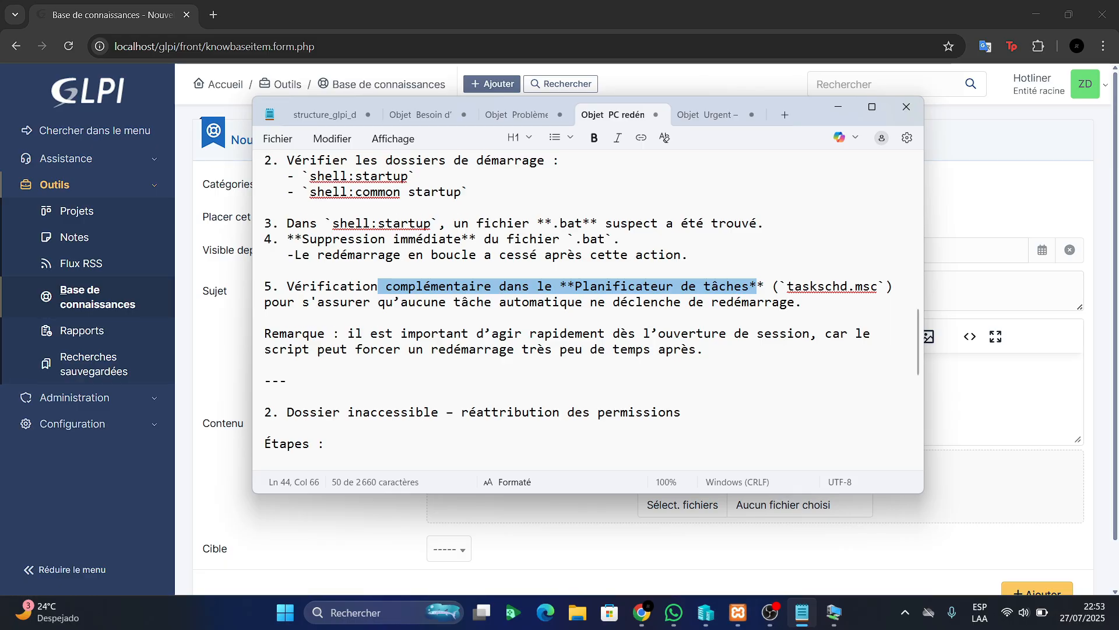
scroll(583, 309, "down", 1)
left_click_drag(348, 286, 635, 285)
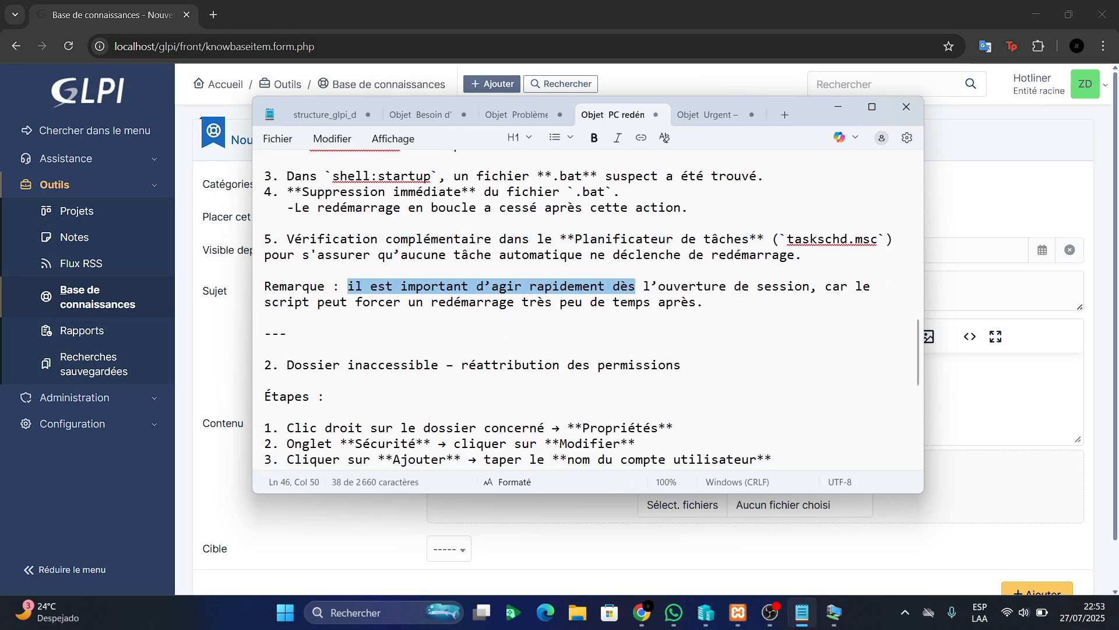
left_click(287, 333)
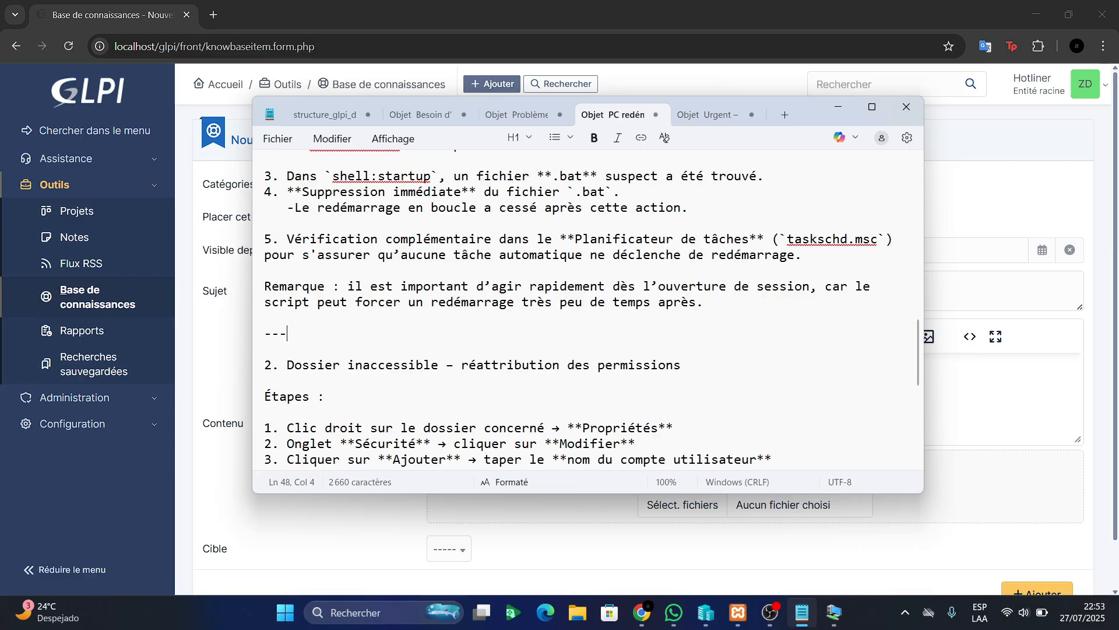
left_click_drag(279, 365, 688, 380)
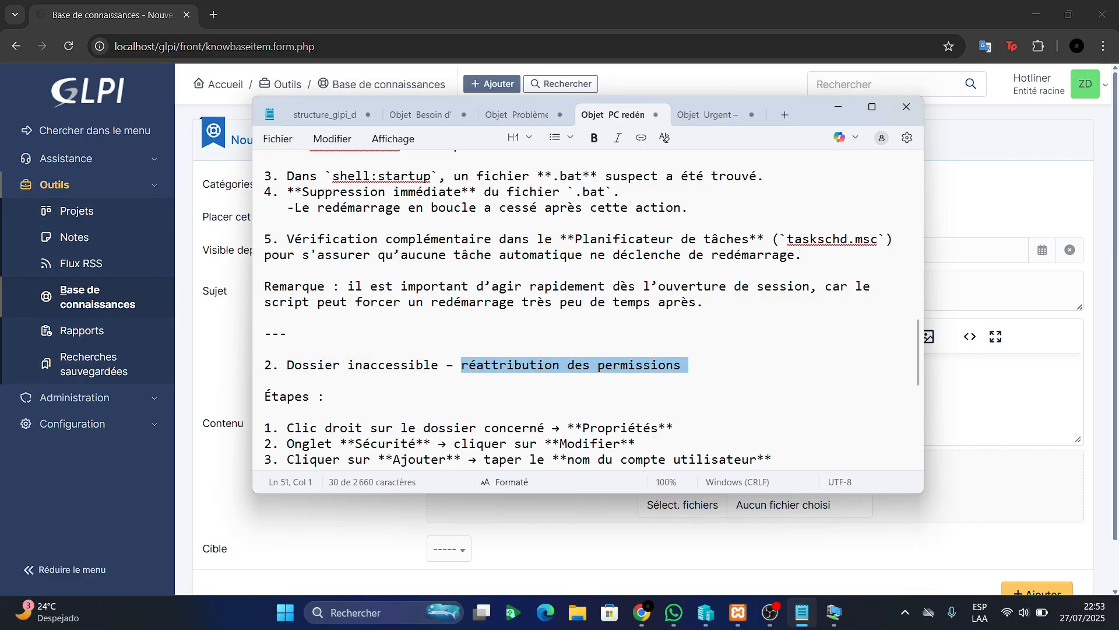
scroll(592, 309, "down", 3)
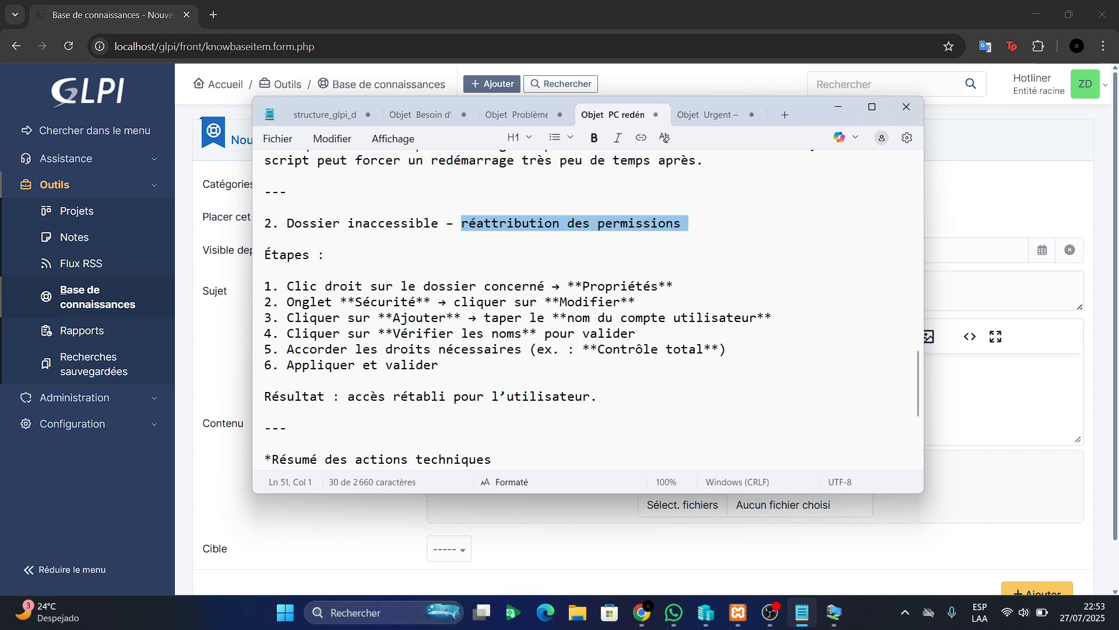
left_click_drag(287, 286, 447, 376)
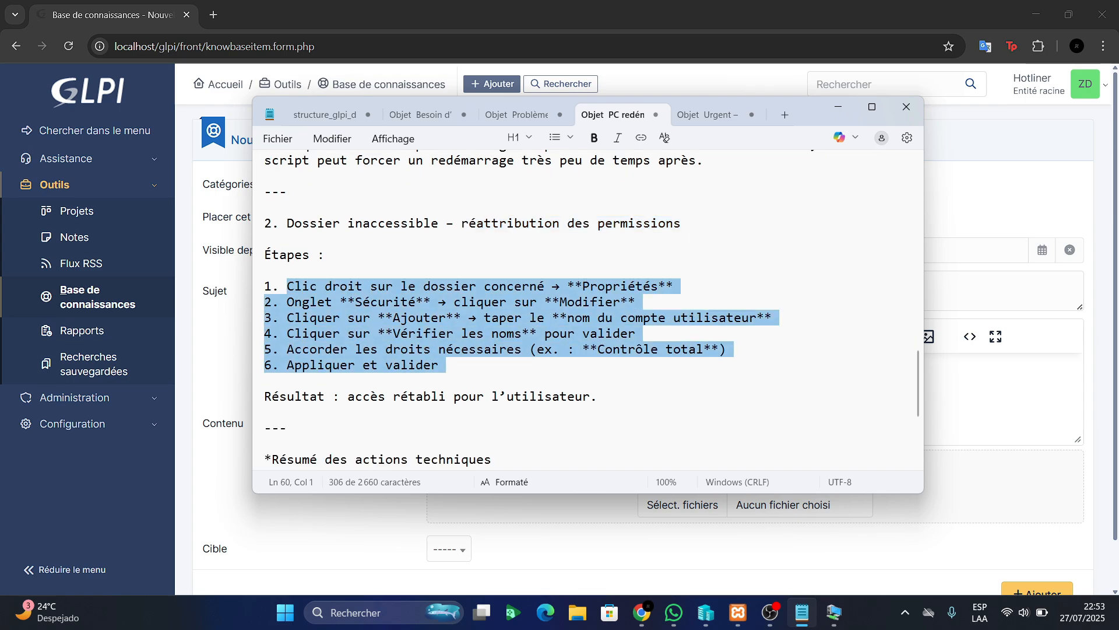
left_click(441, 366)
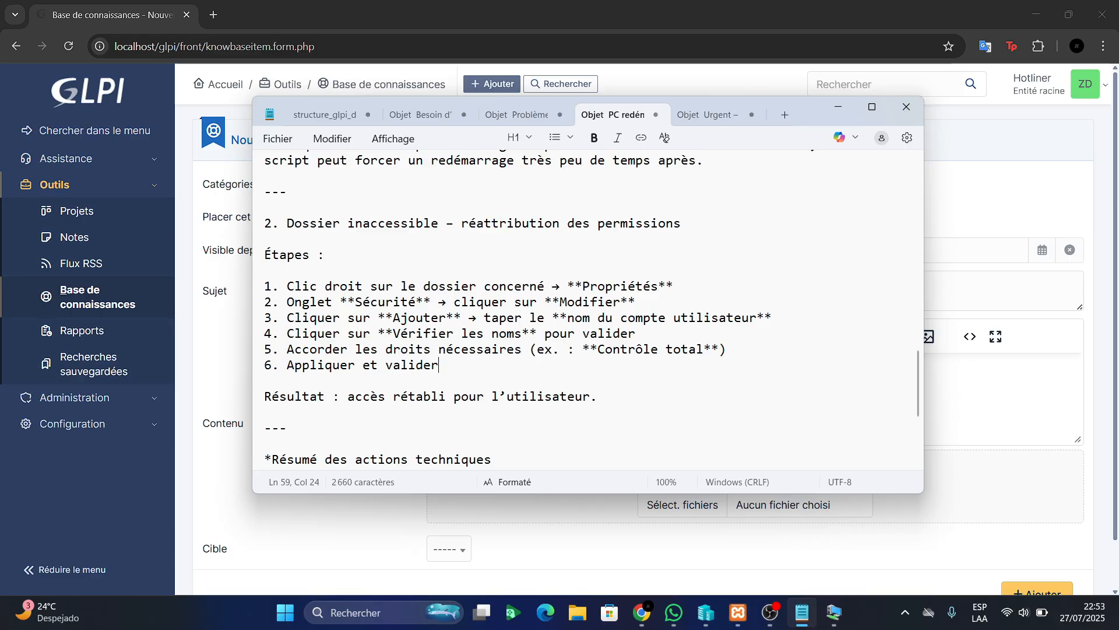
Select the write-up from 'Problème :' through the keywords line
scroll(588, 309, "down", 4)
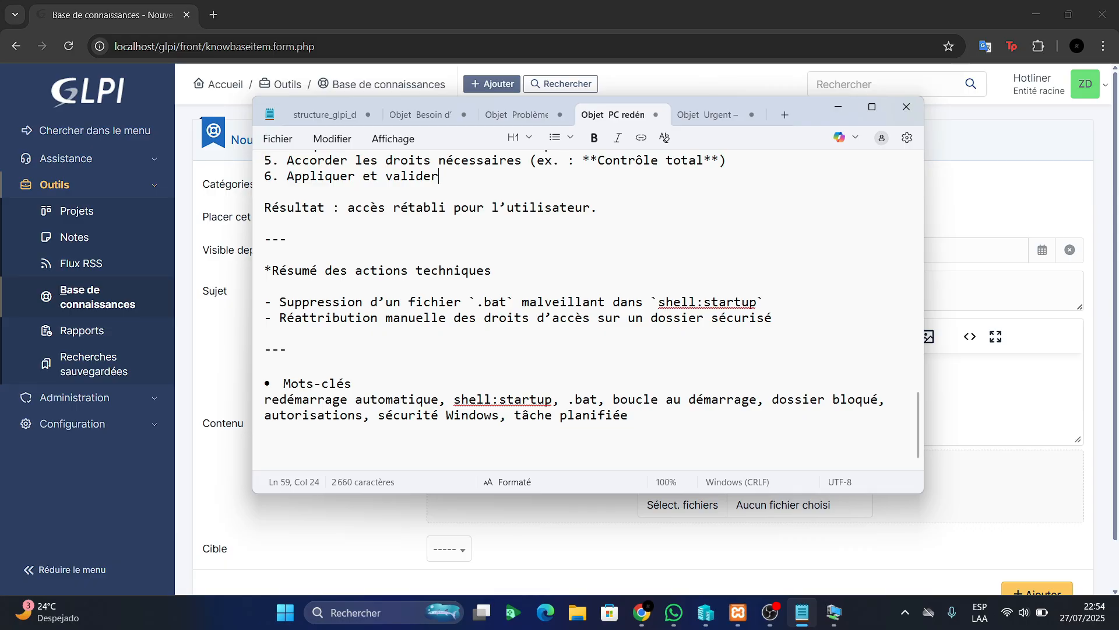
scroll(587, 309, "up", 7)
scroll(588, 309, "down", 7)
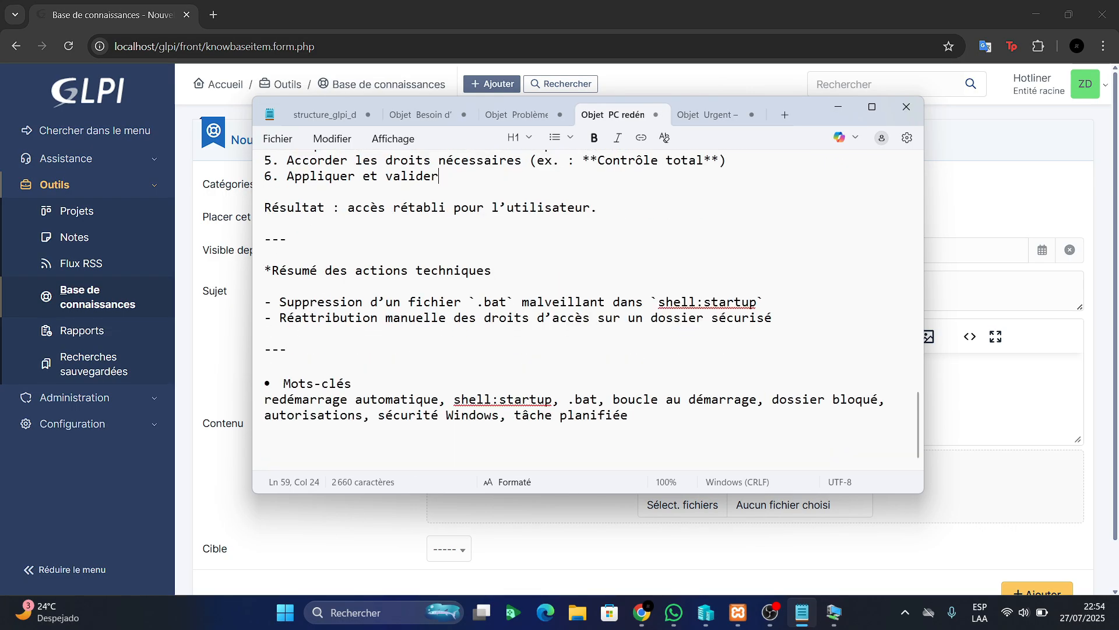
left_click_drag(265, 400, 514, 399)
left_click(514, 447)
scroll(587, 309, "up", 12)
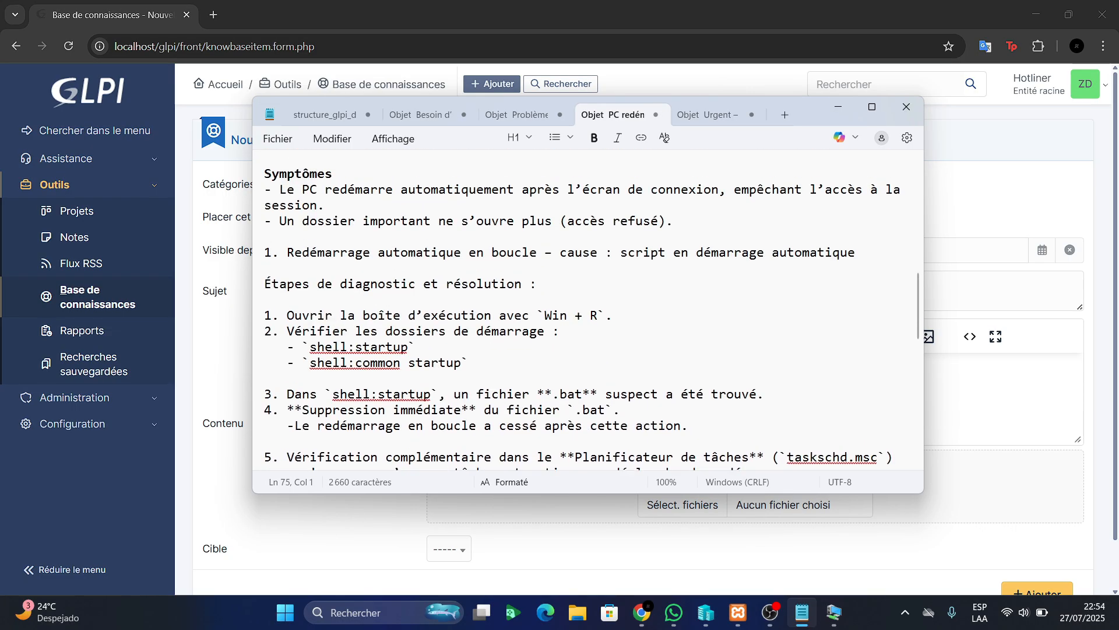
scroll(588, 309, "up", 5)
left_click_drag(264, 334, 385, 428)
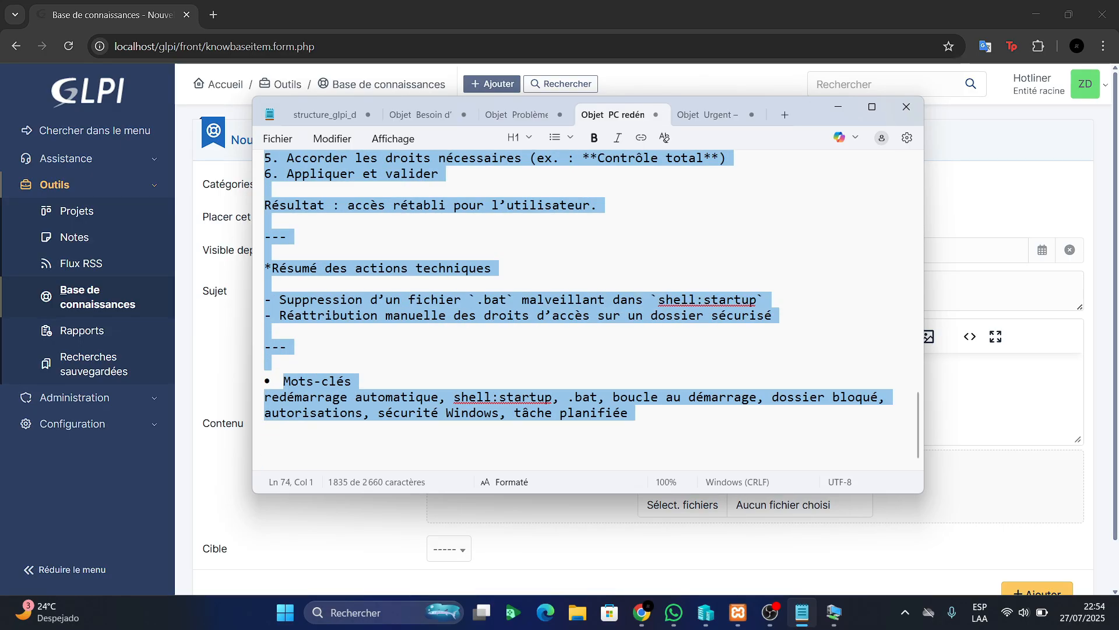
Paste the restart-loop write-up into the article's Contenu editor
key("alt+Tab")
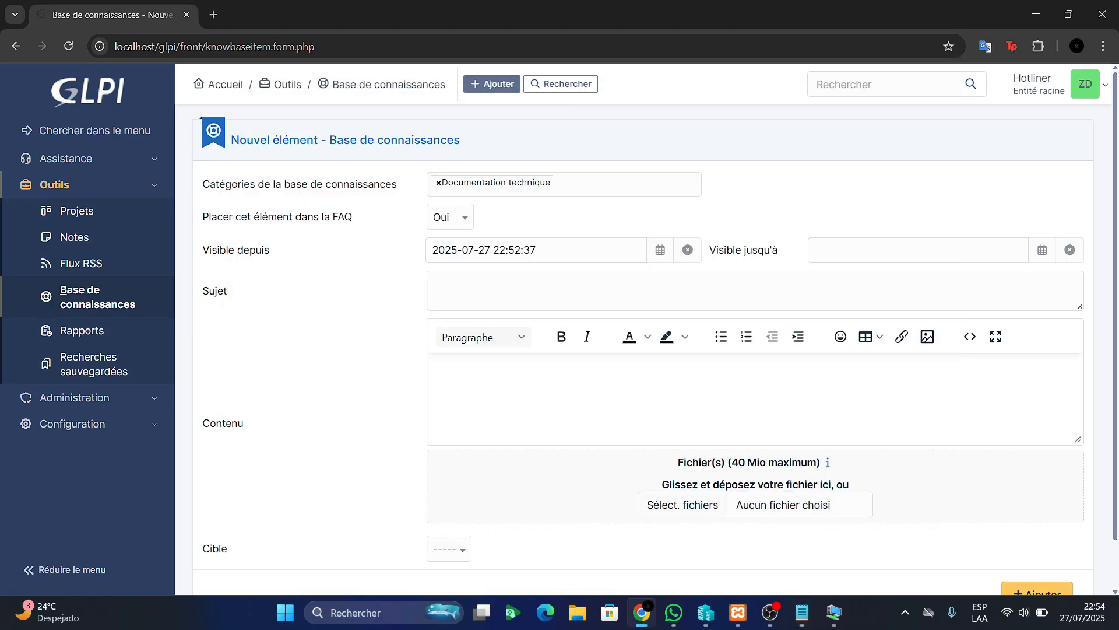
left_click(641, 290)
left_click(641, 396)
key("ctrl+v")
scroll(641, 373, "up", 15)
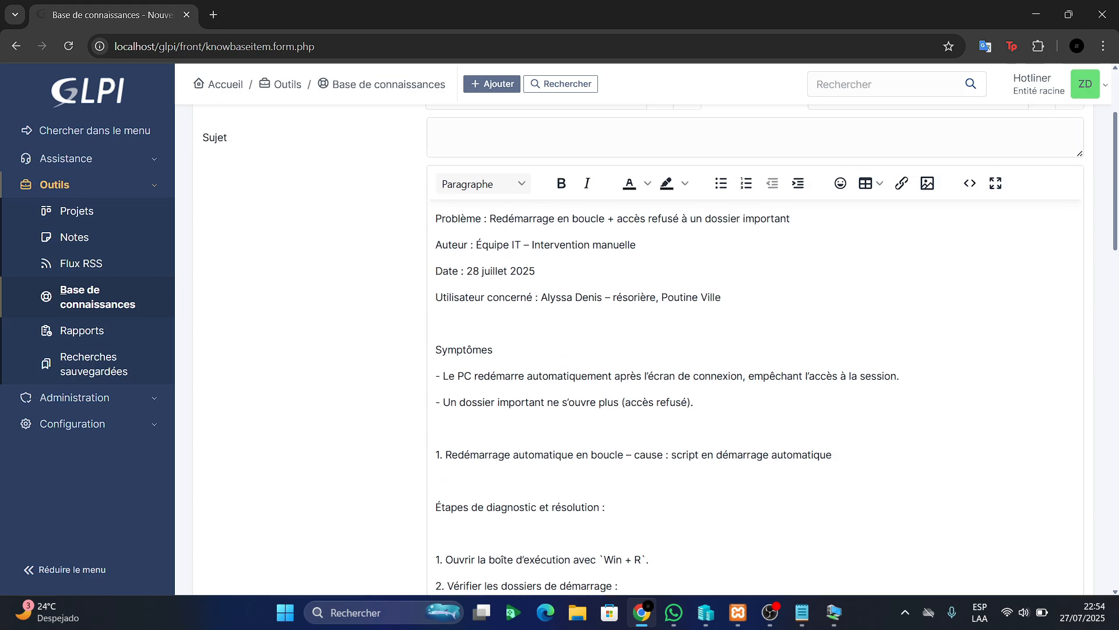
Move the Problème line out of the content and into the Sujet field
key("shift+Left")
key("shift+Left")
key("shift+Left")
key("shift+Left")
key("shift+Left")
key("shift+Left")
key("shift+Left")
key("shift+Left")
key("shift+Left")
key("shift+Left")
key("shift+Left")
key("shift+Left")
key("shift+Left")
key("shift+Left")
key("shift+Left")
key("shift+Left")
key("shift+Left")
key("shift+Left")
key("shift+Left")
key("shift+Left")
key("ctrl+c")
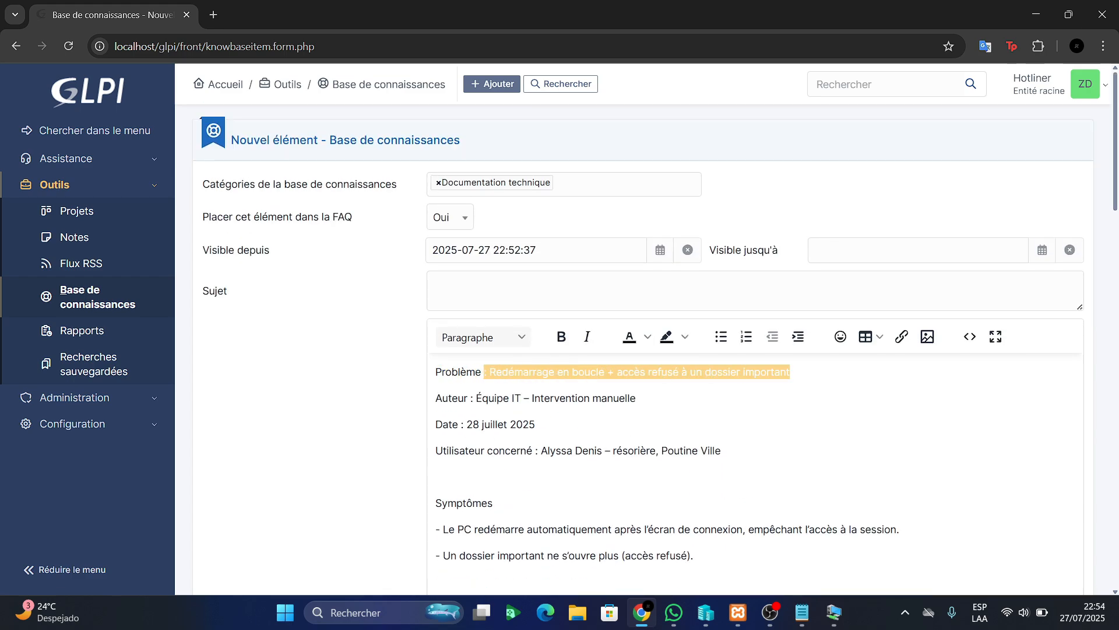
key("BackSpace")
left_click(489, 290)
key("ctrl+v")
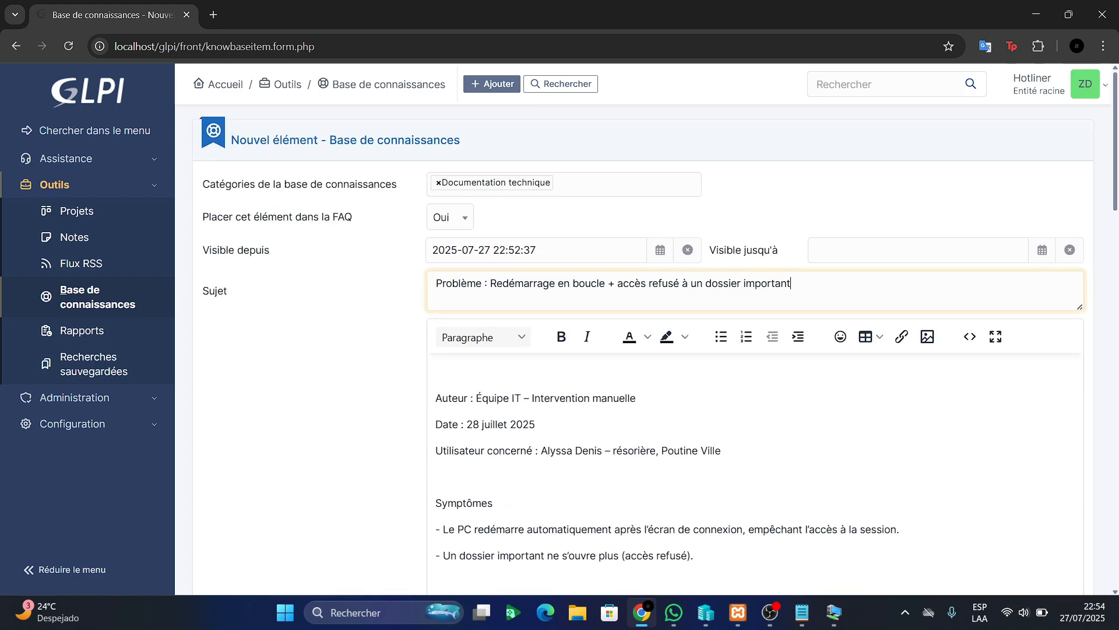
Set the article's Cible to Entité
scroll(641, 373, "down", 10)
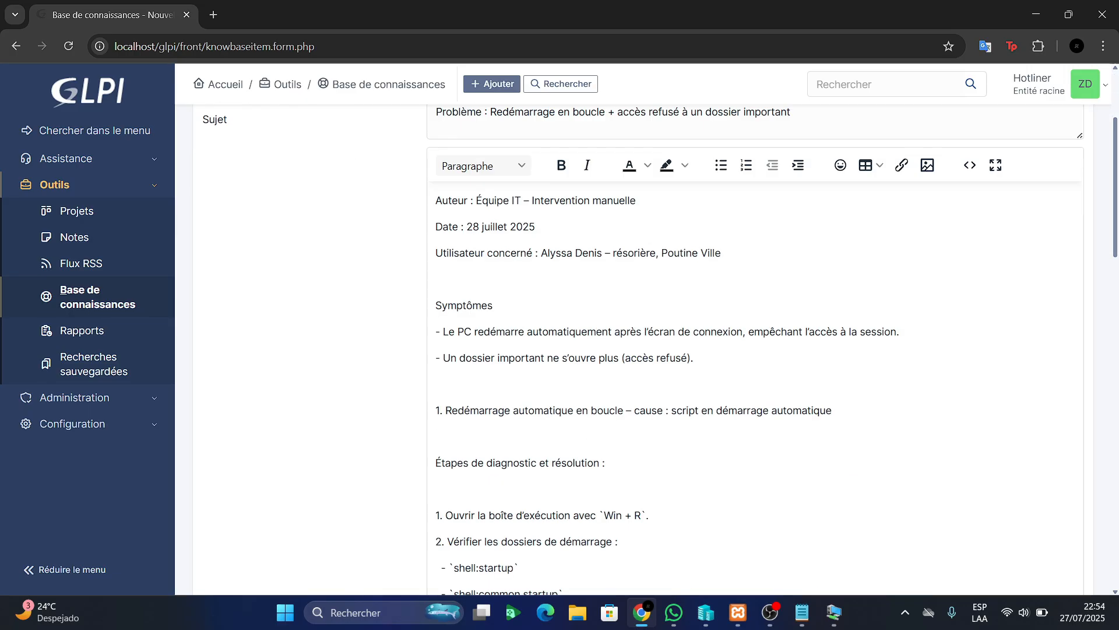
scroll(642, 373, "down", 8)
left_click(449, 495)
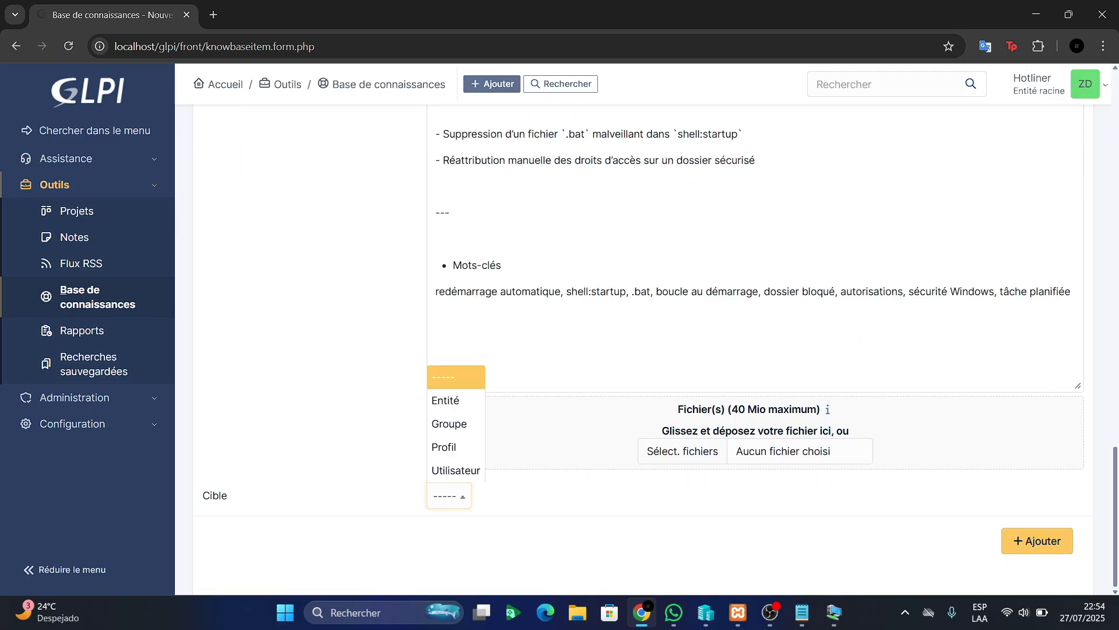
left_click(445, 400)
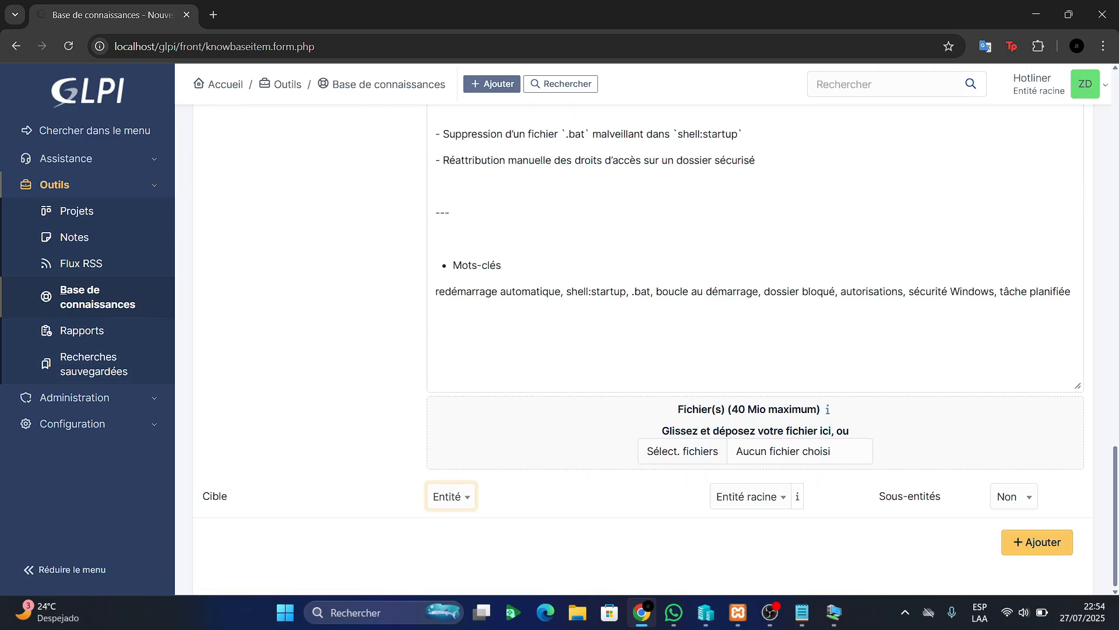
scroll(641, 373, "up", 15)
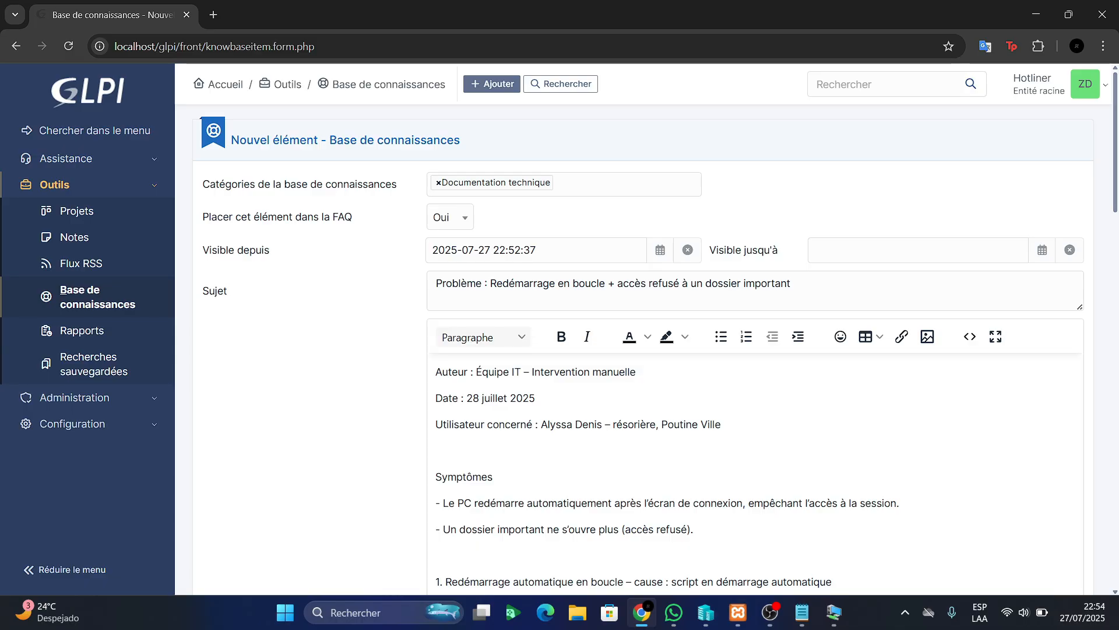
scroll(641, 373, "down", 1)
left_click(918, 177)
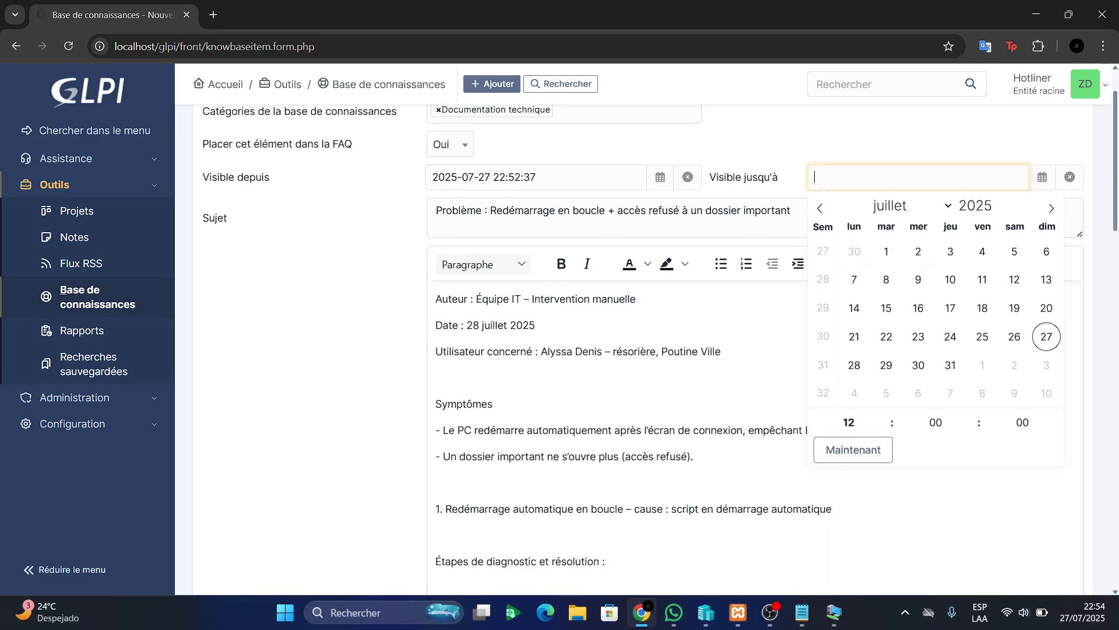
left_click(1000, 202)
left_click(999, 202)
left_click(1000, 202)
left_click(1000, 202)
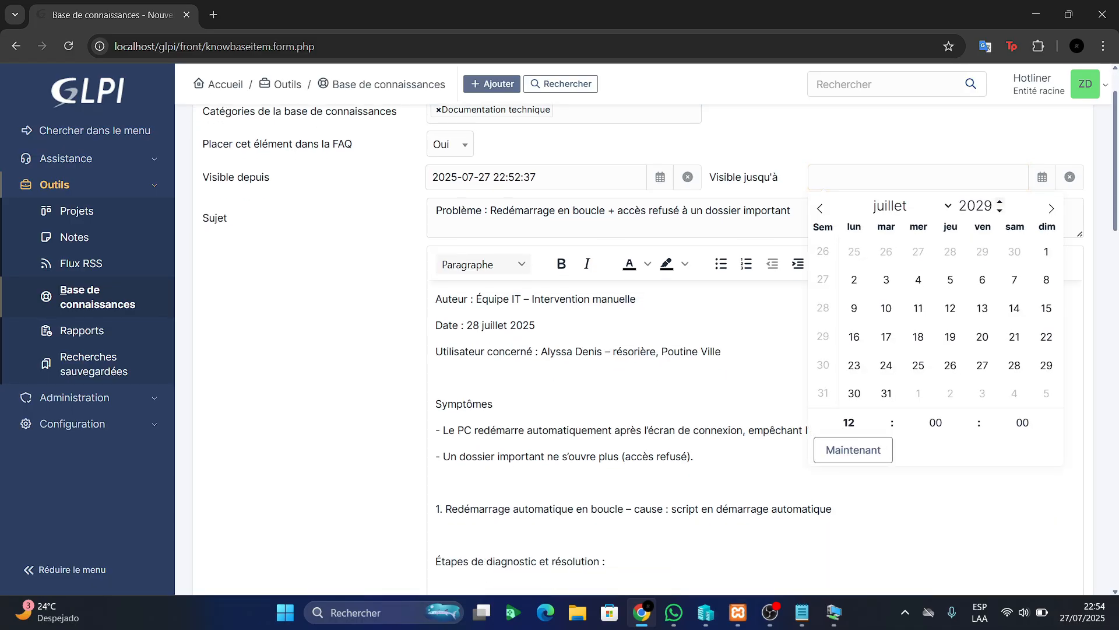
left_click(999, 202)
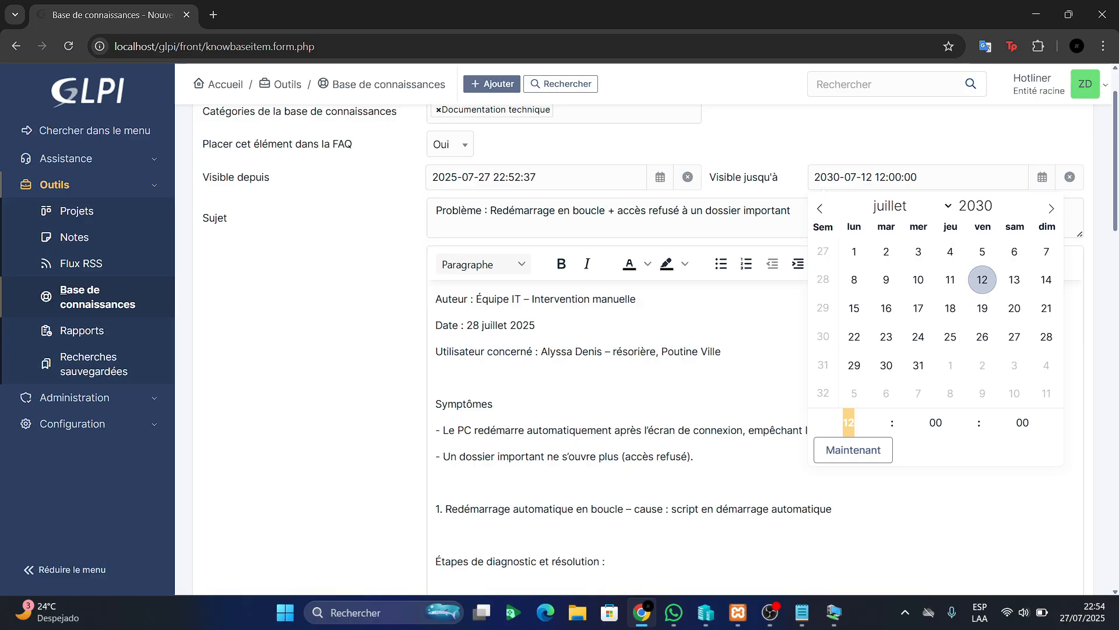
key("Escape")
scroll(660, 340, "down", 15)
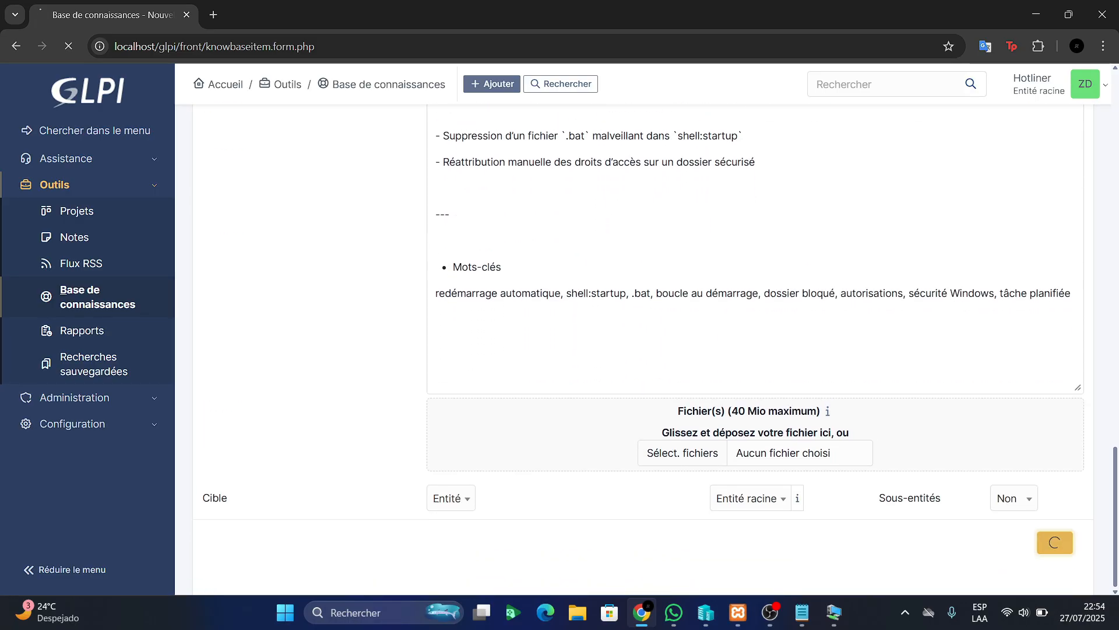
Add the article, then open the 'Mot de passe oublié' article from the knowledge base list
left_click(1037, 541)
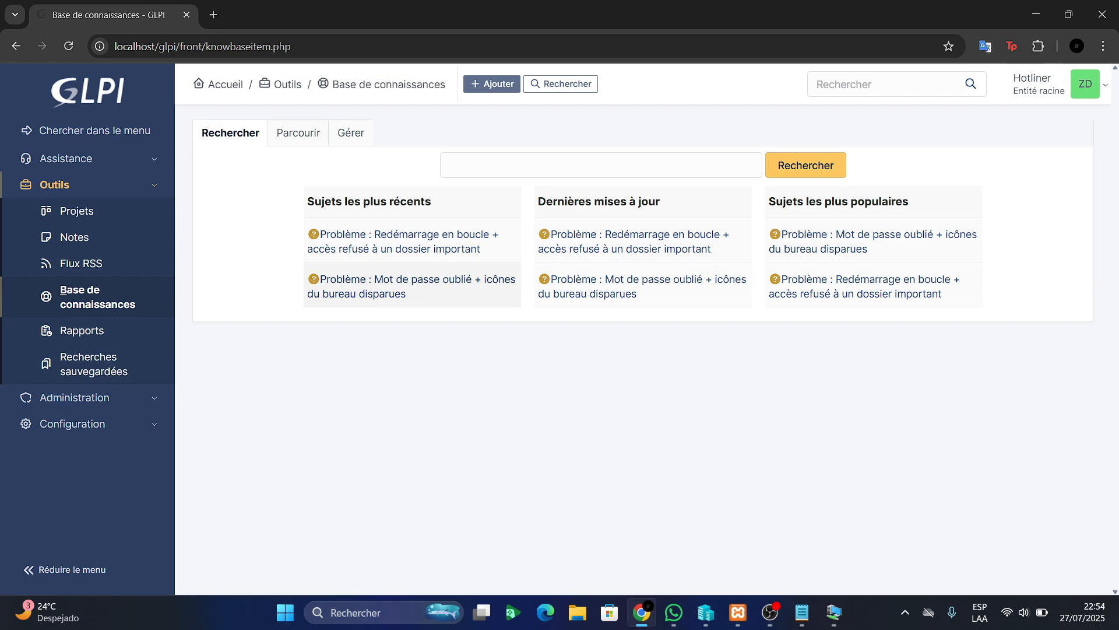
left_click(409, 279)
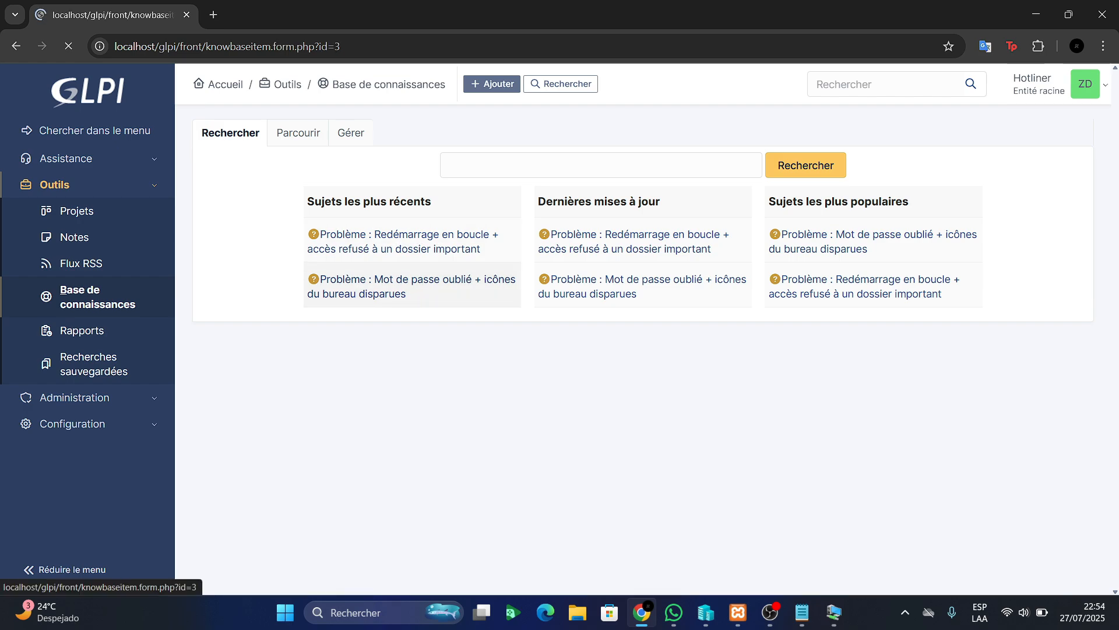
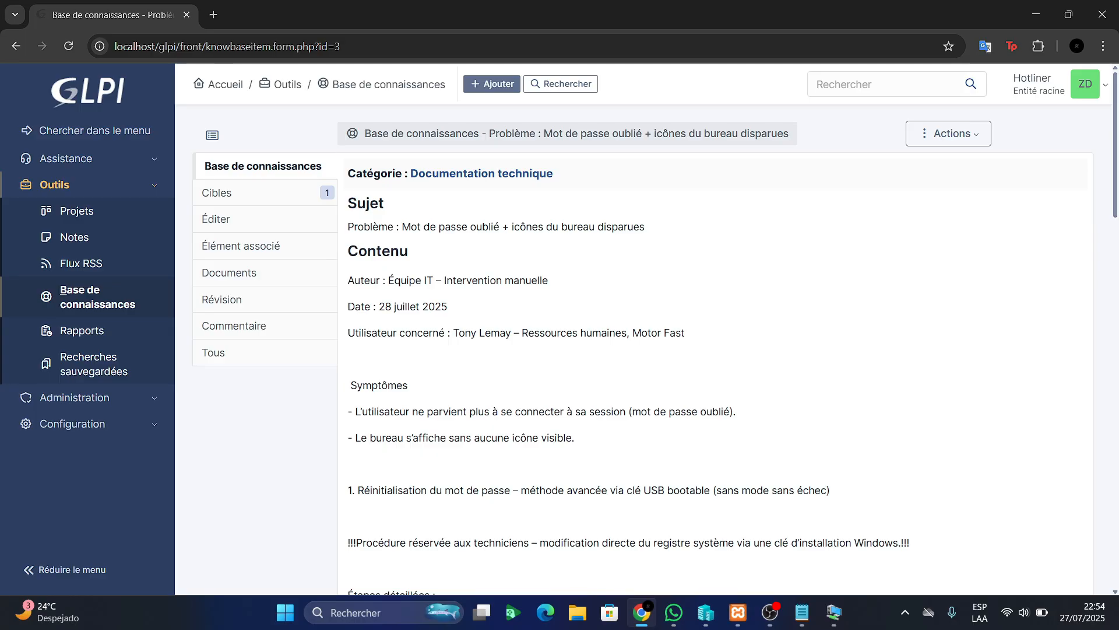
left_click_drag(348, 203, 349, 472)
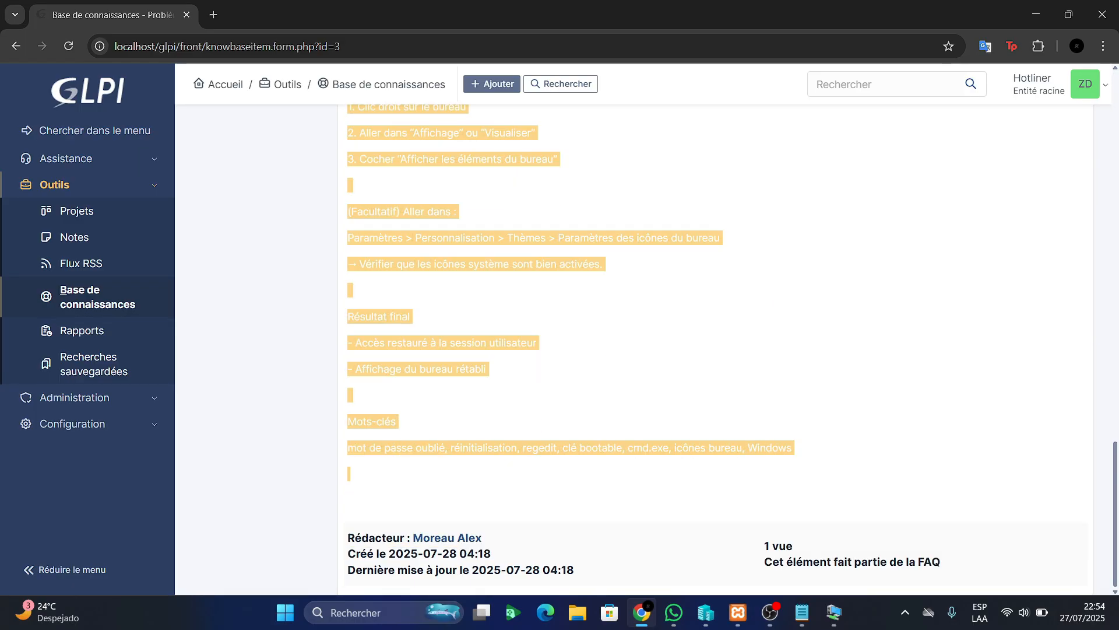
scroll(641, 349, "up", 9)
left_click(641, 350)
scroll(640, 350, "up", 9)
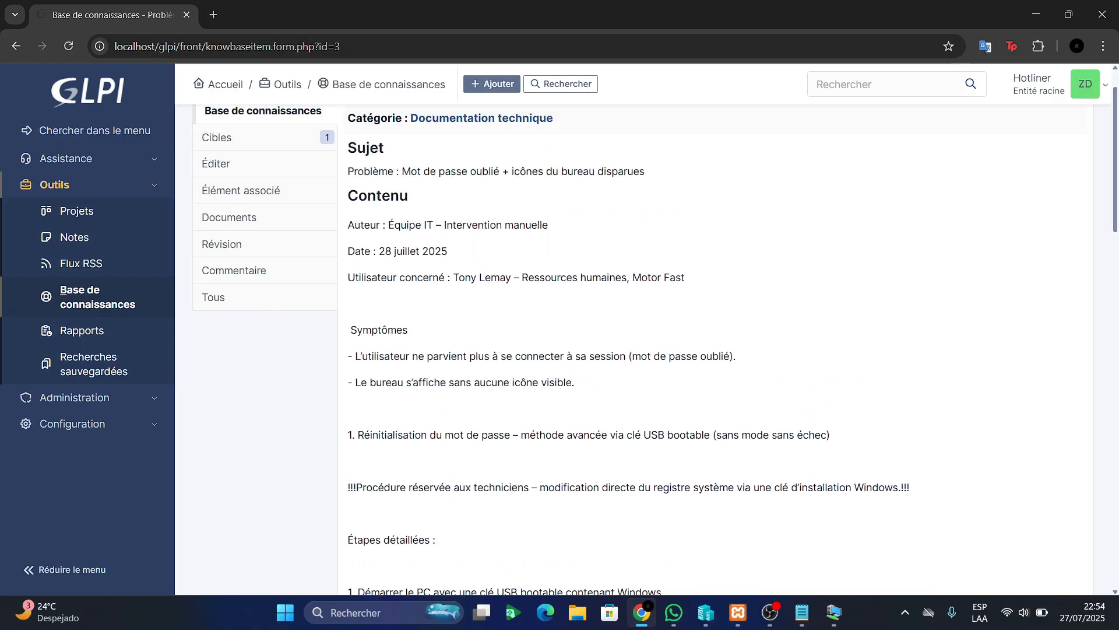
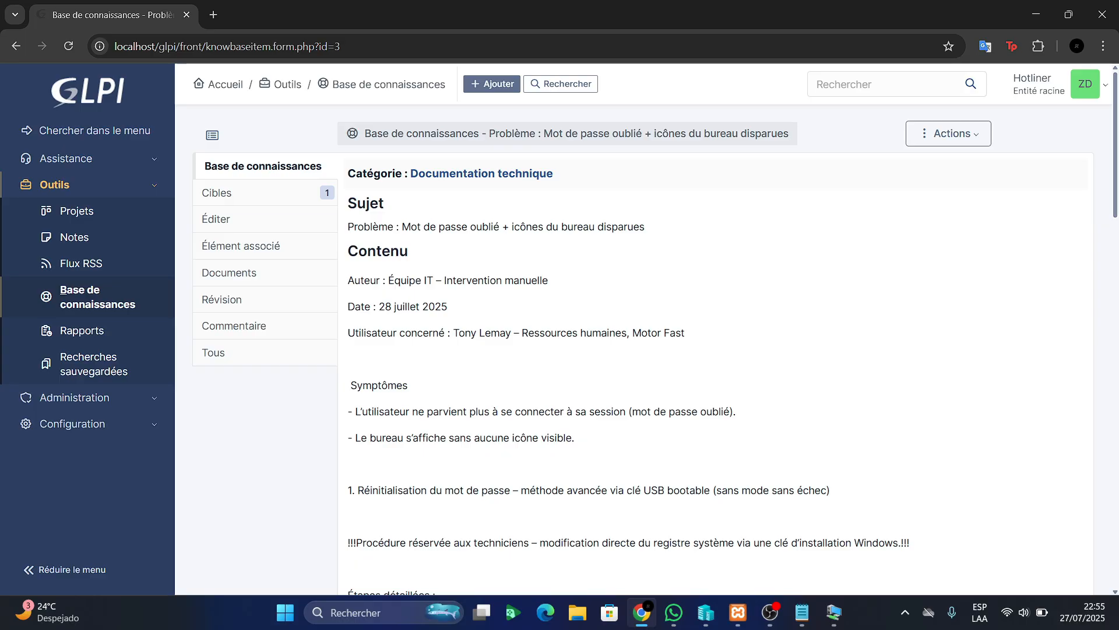
Copy the self-service user's login name from the GLPI structure notes in Notepad
left_click(802, 612)
left_click(323, 115)
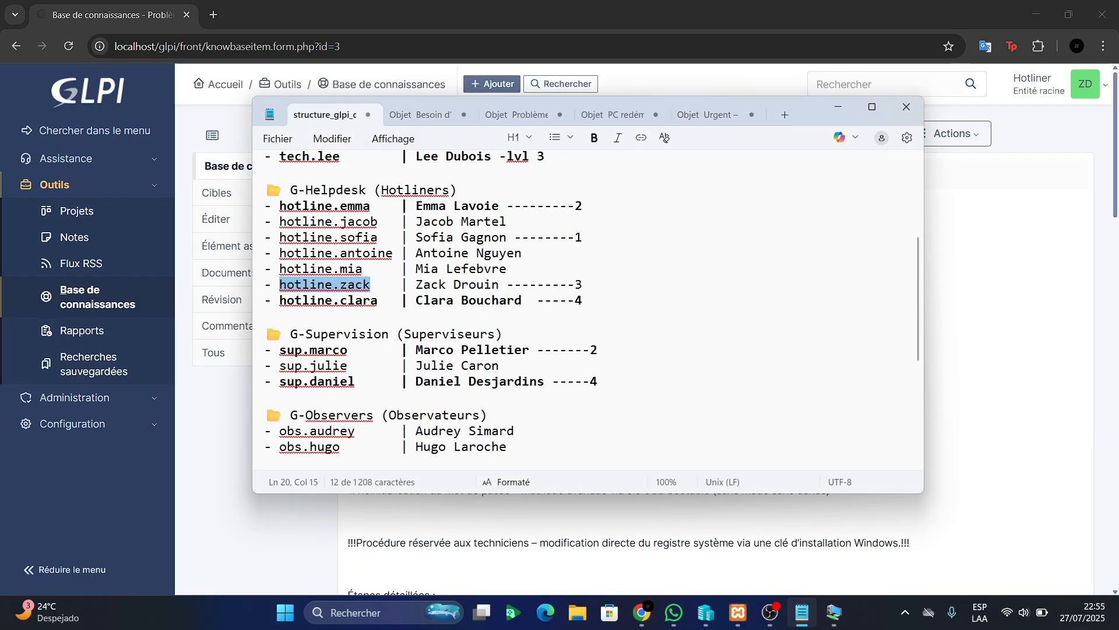
scroll(583, 309, "down", 5)
left_click_drag(362, 315, 279, 315)
key("ctrl+c")
Back in GLPI, log out of the hotliner account via Déconnexion
left_click(838, 106)
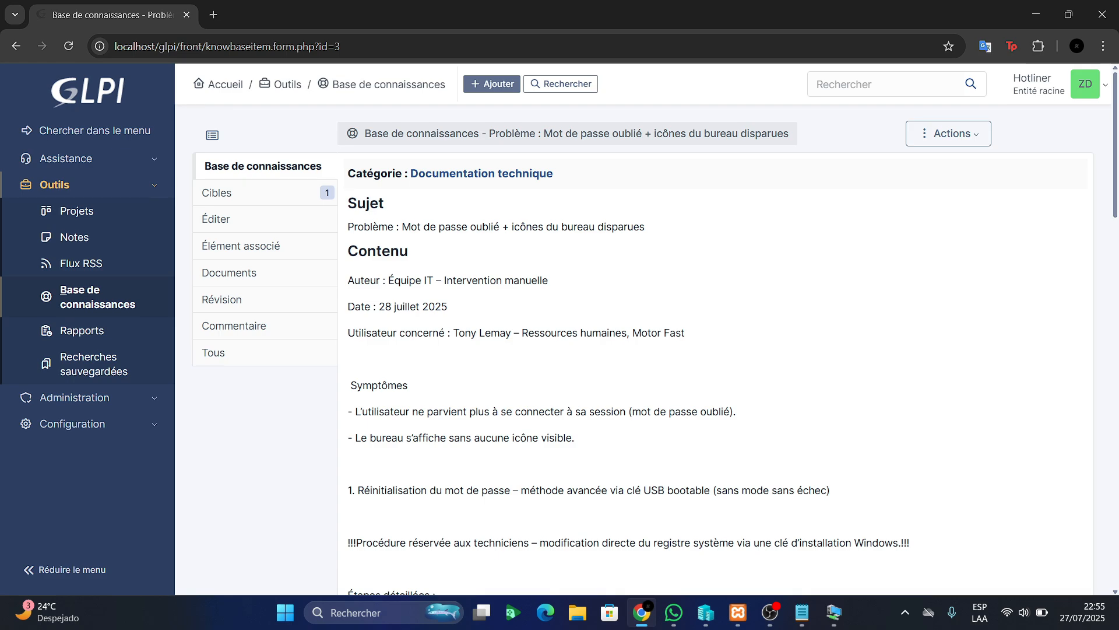
left_click(1085, 84)
left_click(1040, 342)
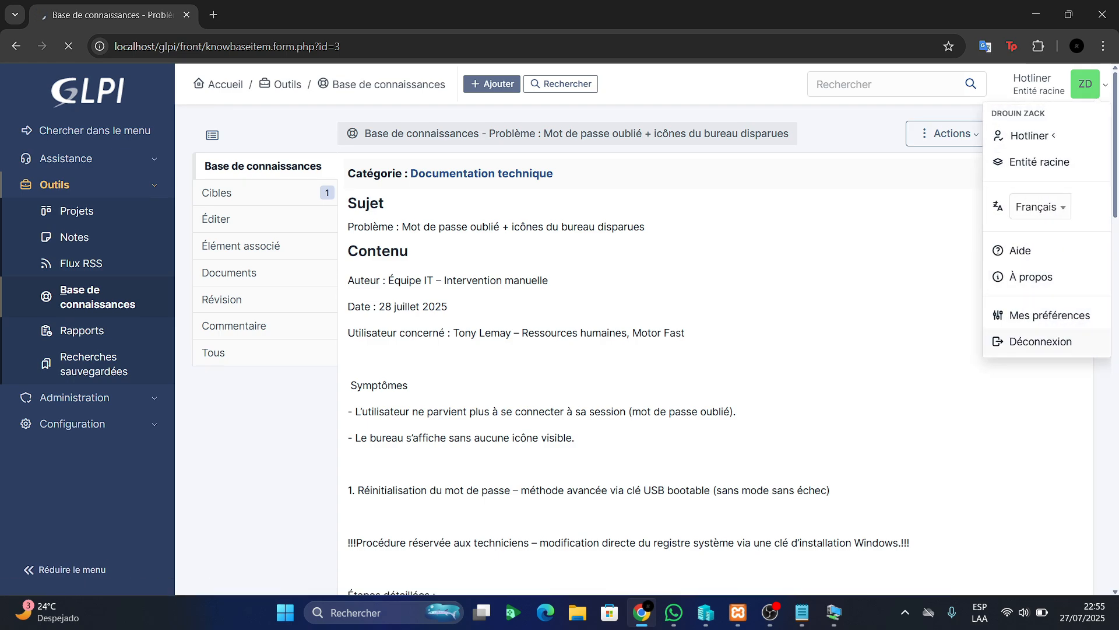
Sign in as the self-service user with the copied login and the account password
key("ctrl+v")
key("Tab")
type("••••••")
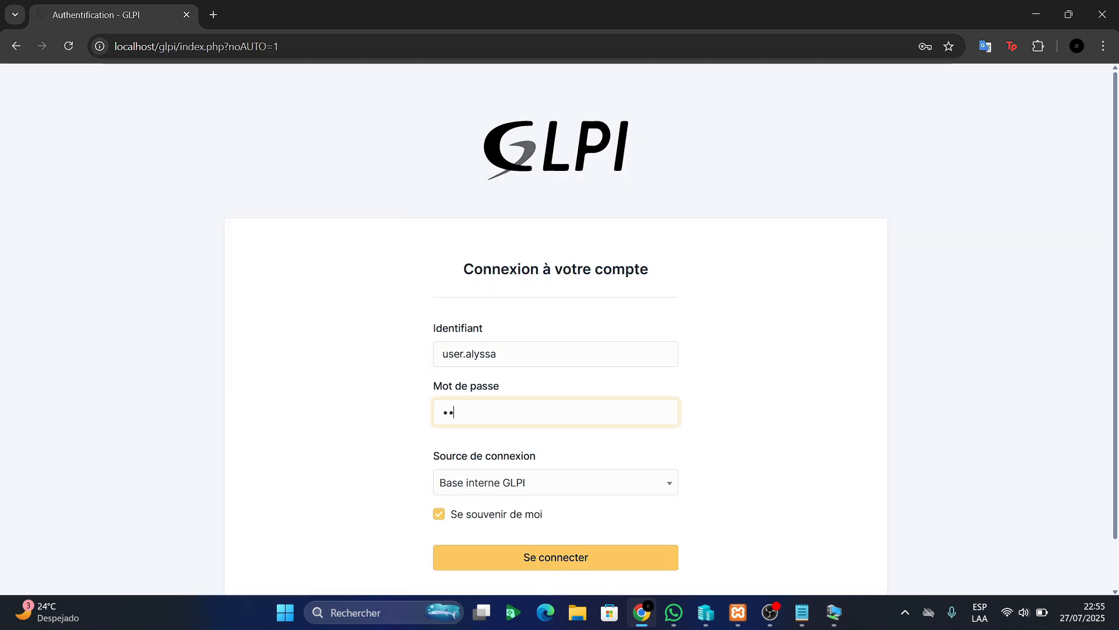
key("Return")
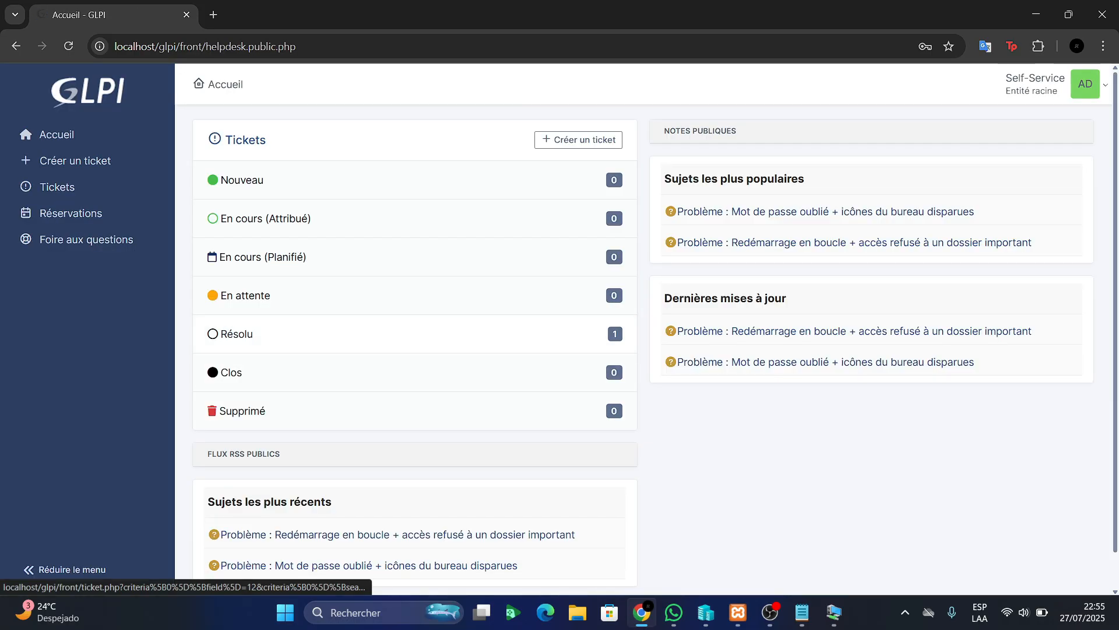
scroll(414, 334, "down", 1)
scroll(414, 334, "up", 1)
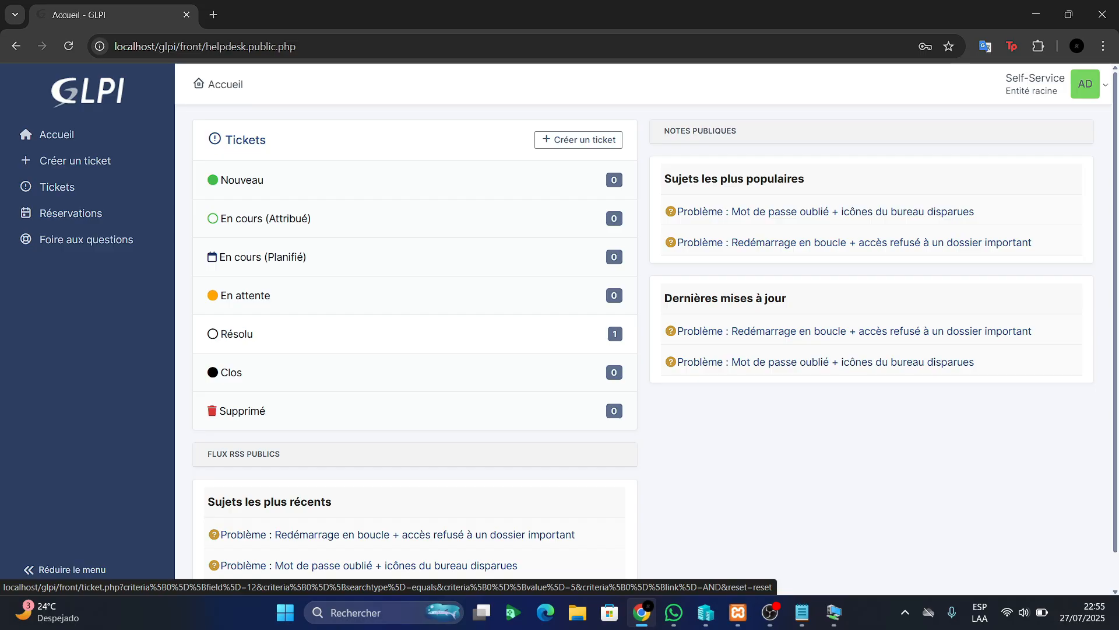
scroll(415, 334, "down", 1)
scroll(415, 334, "up", 1)
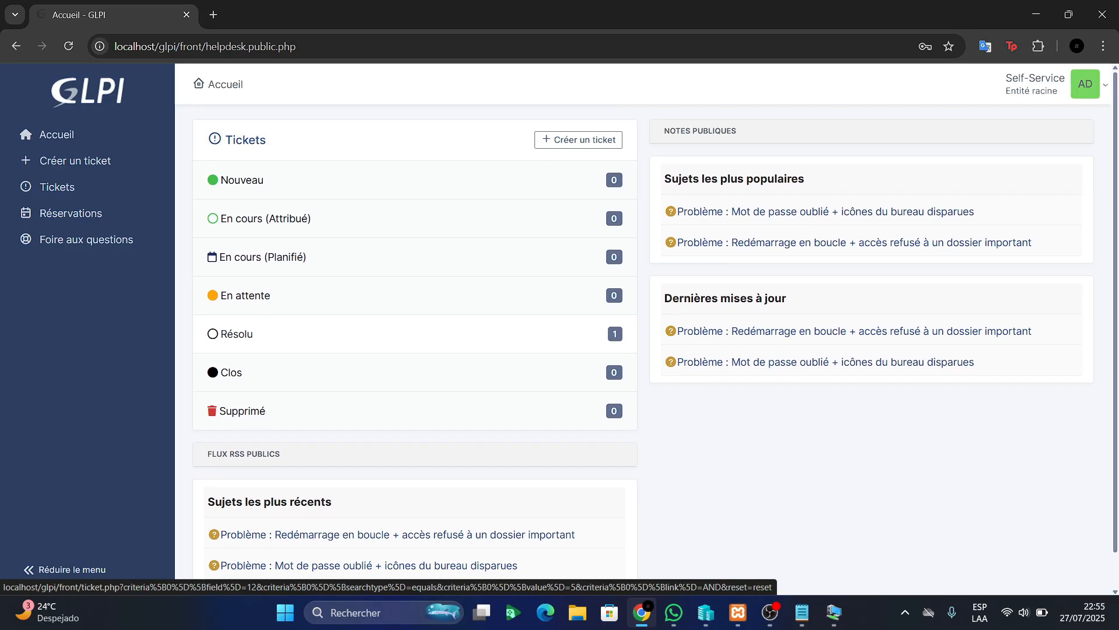
scroll(415, 334, "down", 1)
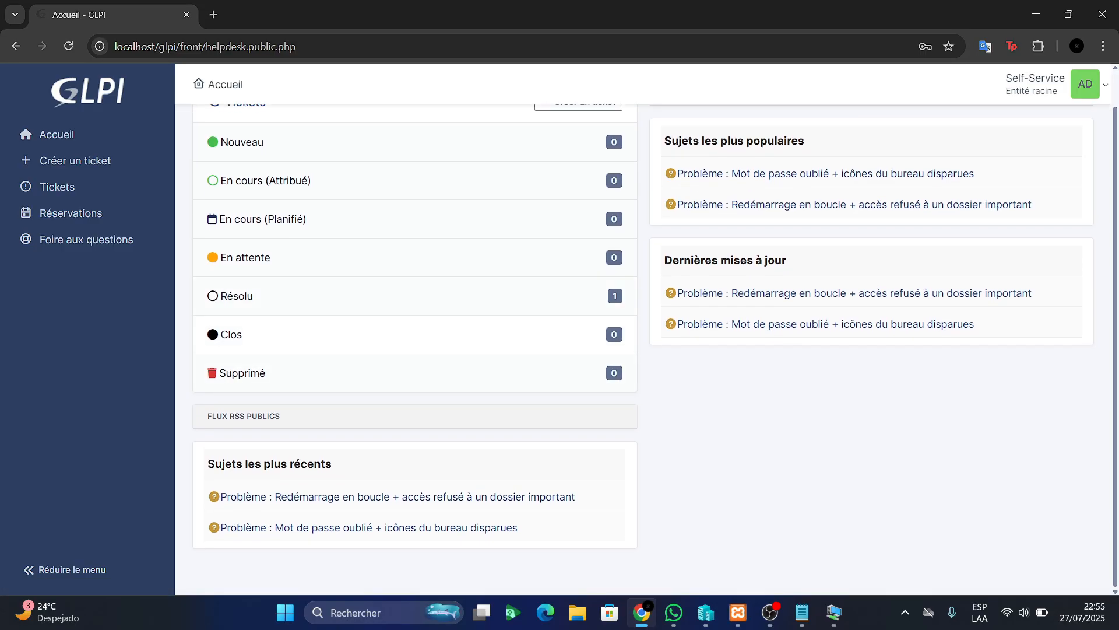
scroll(415, 334, "up", 1)
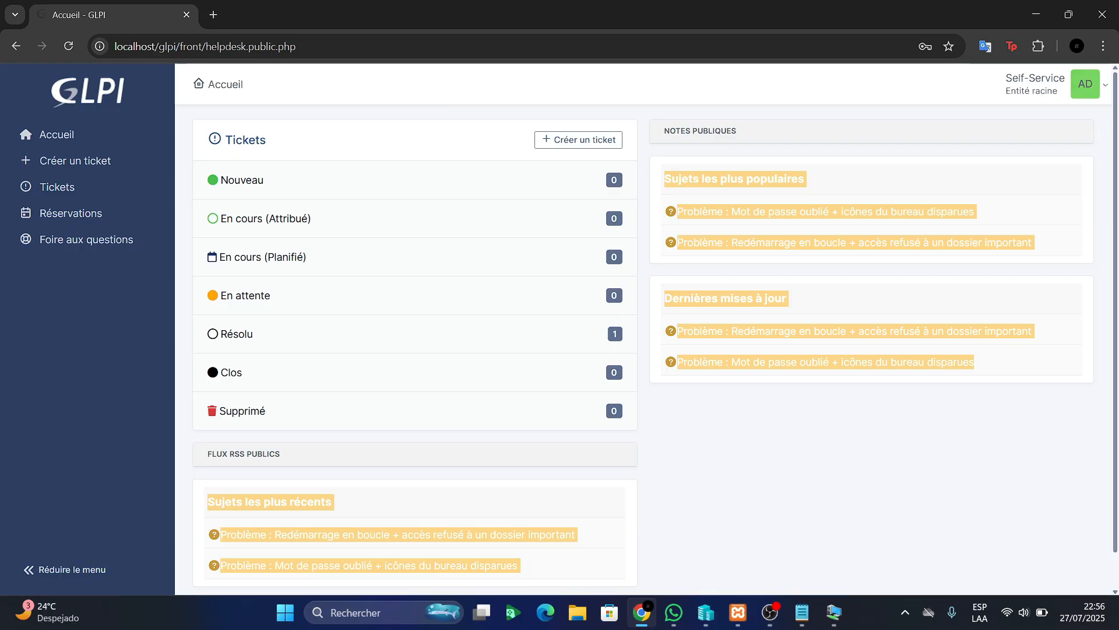
left_click(871, 466)
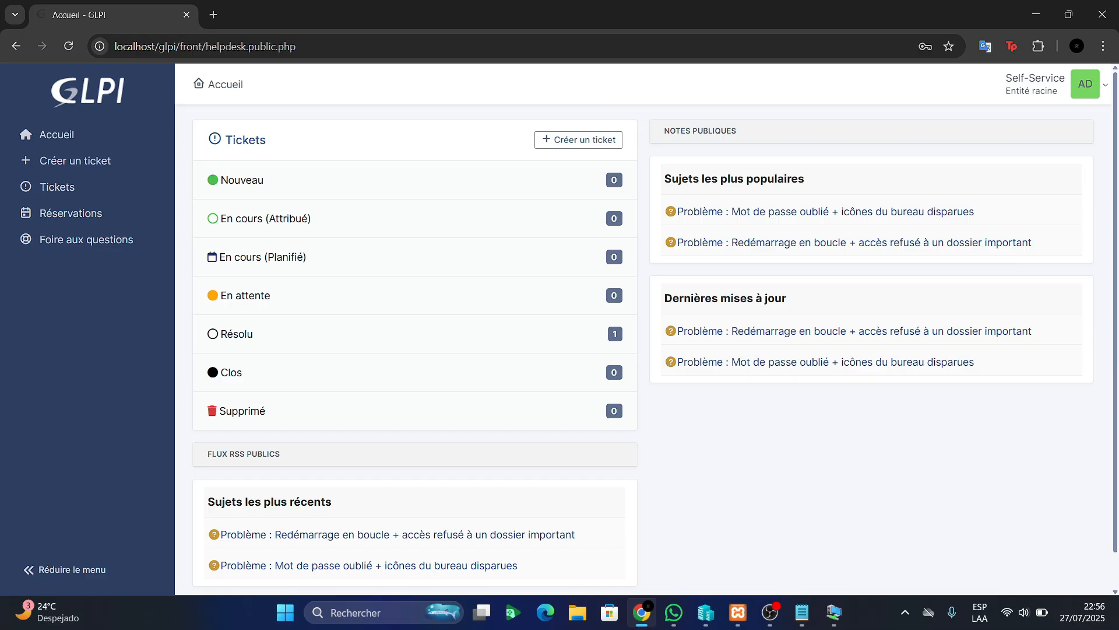
Open ticket #6 'PC redémarre tout seul + accès perdu à un dossier important' from the Tickets list
left_click(57, 187)
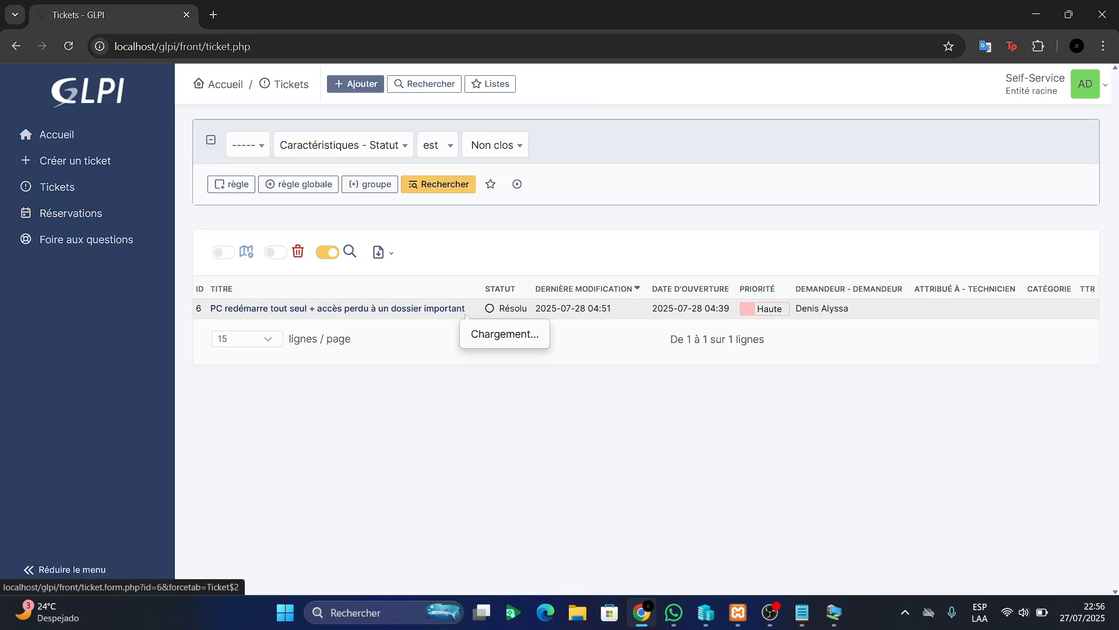
left_click(449, 308)
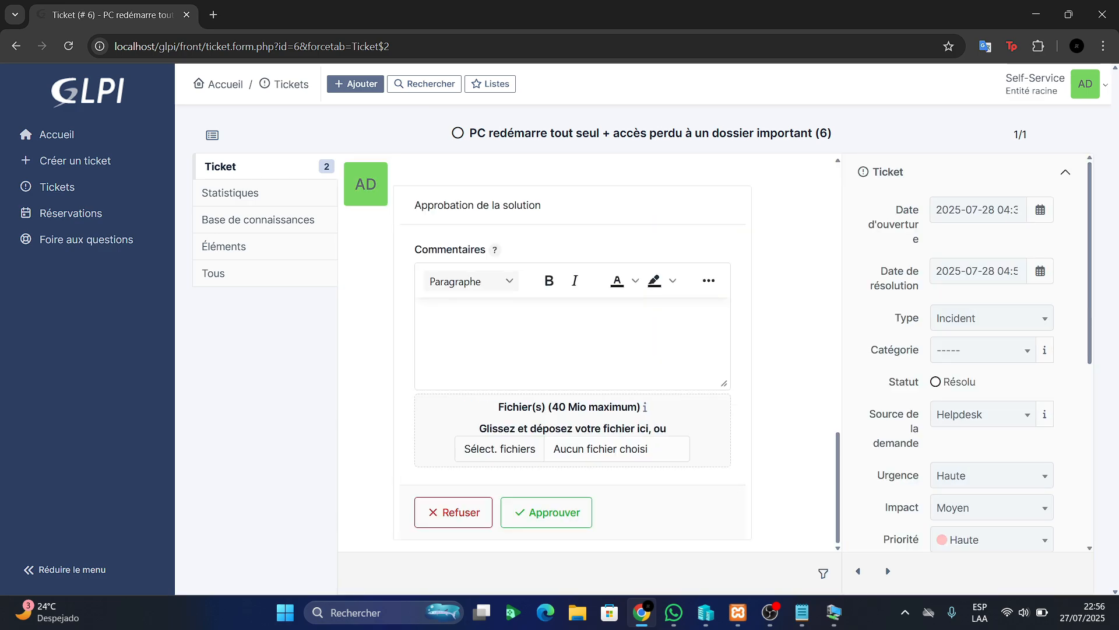
Enter 'Merci beaucoup,' as the first line of the approval comment, fixing typos
scroll(589, 353, "up", 3)
scroll(589, 353, "down", 3)
type("M")
key("BackSpace")
type("Merv")
key("BackSpace")
type("ci beau")
type("cou")
type("´p")
key("BackSpace")
key("BackSpace")
type("p,tout")
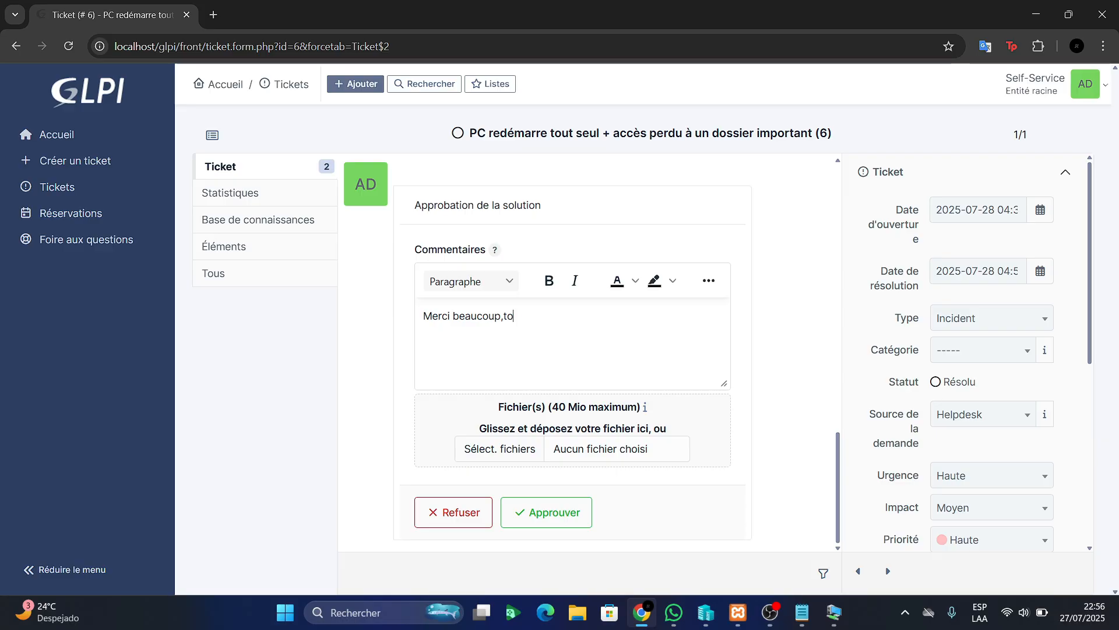
key("BackSpace")
key("BackSpace")
key("BackSpace")
key("BackSpace")
Add the line 'Tout est parfait avec mon pc.' and approve the solution
key("Return")
type("Tout")
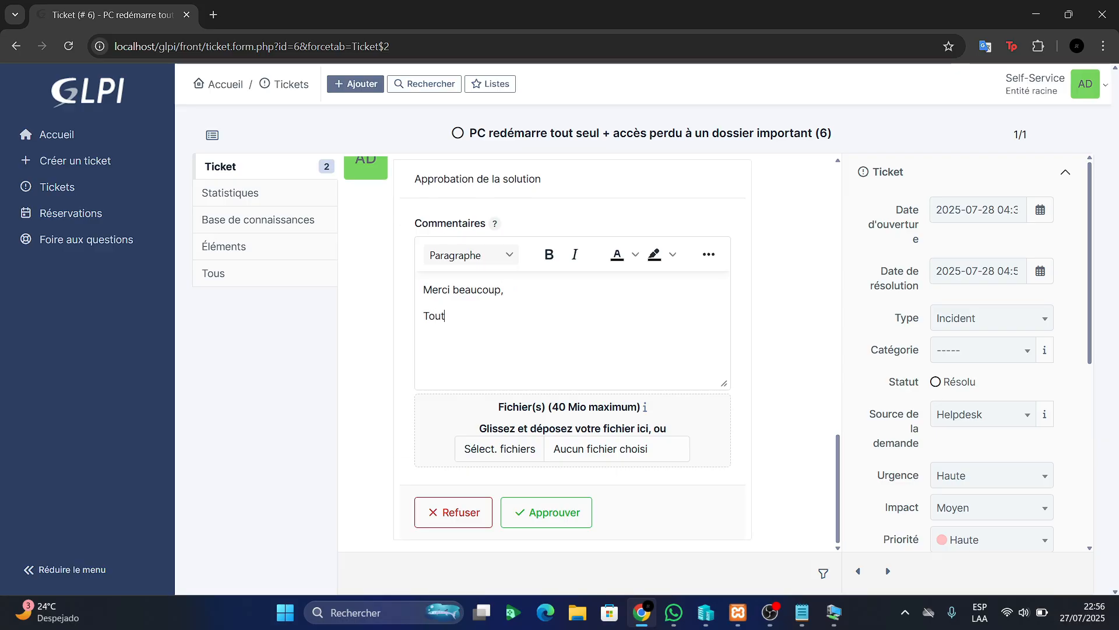
type(" e")
type("tait")
key("BackSpace")
key("BackSpace")
key("BackSpace")
key("BackSpace")
key("BackSpace")
type("st ")
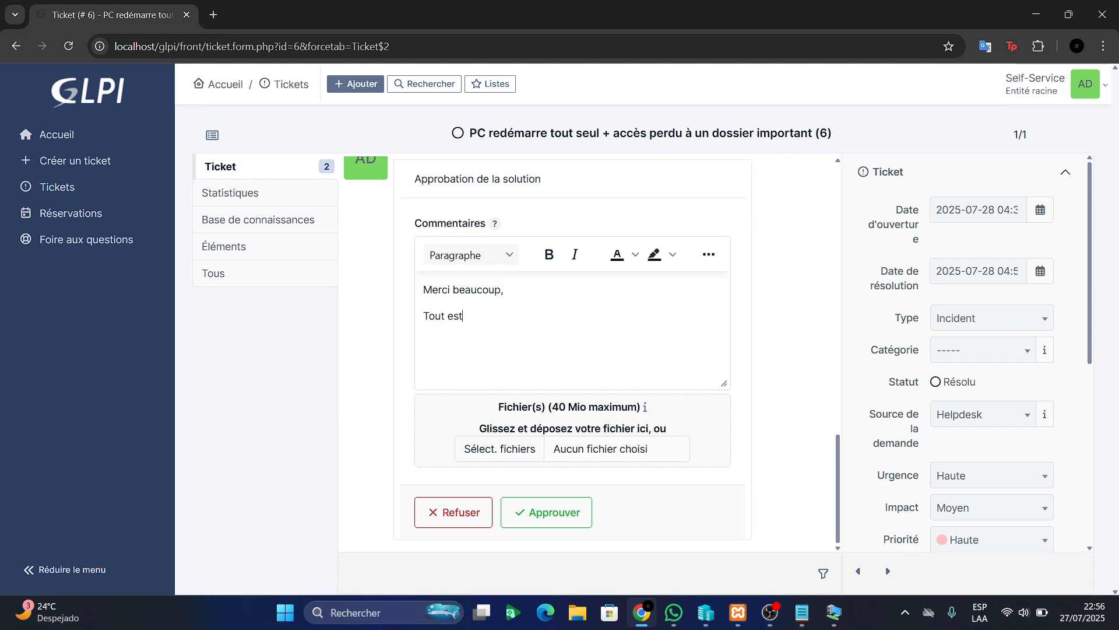
type("parfait avec mon pc.")
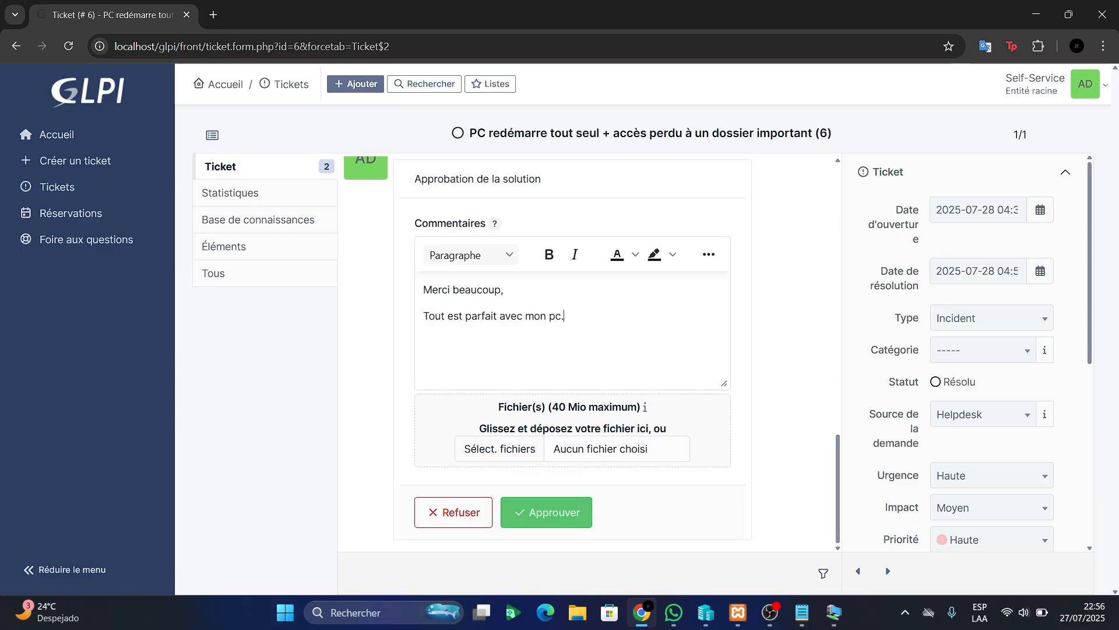
left_click(546, 512)
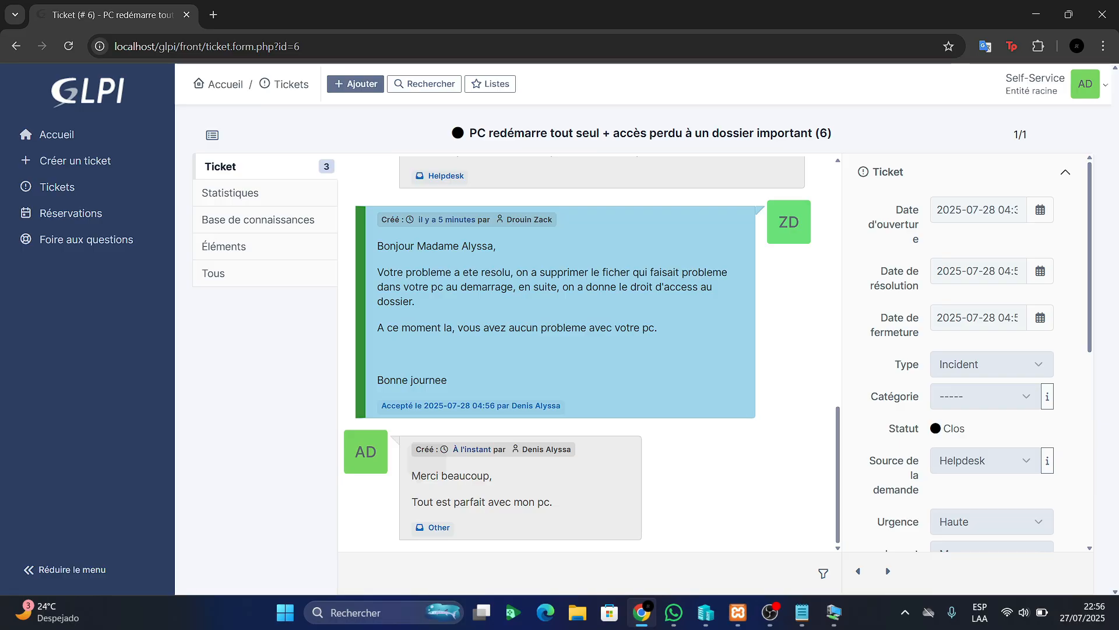
Scroll ticket #6's timeline to confirm Clos status, accepted solution and thank-you reply
scroll(588, 353, "up", 5)
scroll(589, 354, "down", 2)
scroll(589, 353, "up", 6)
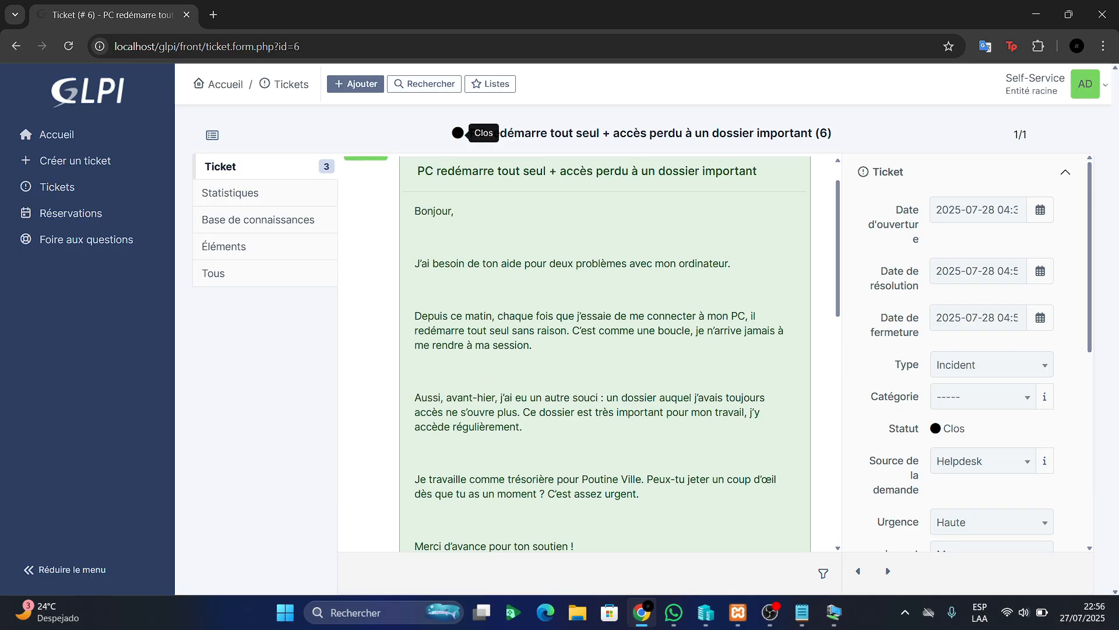
scroll(592, 354, "up", 1)
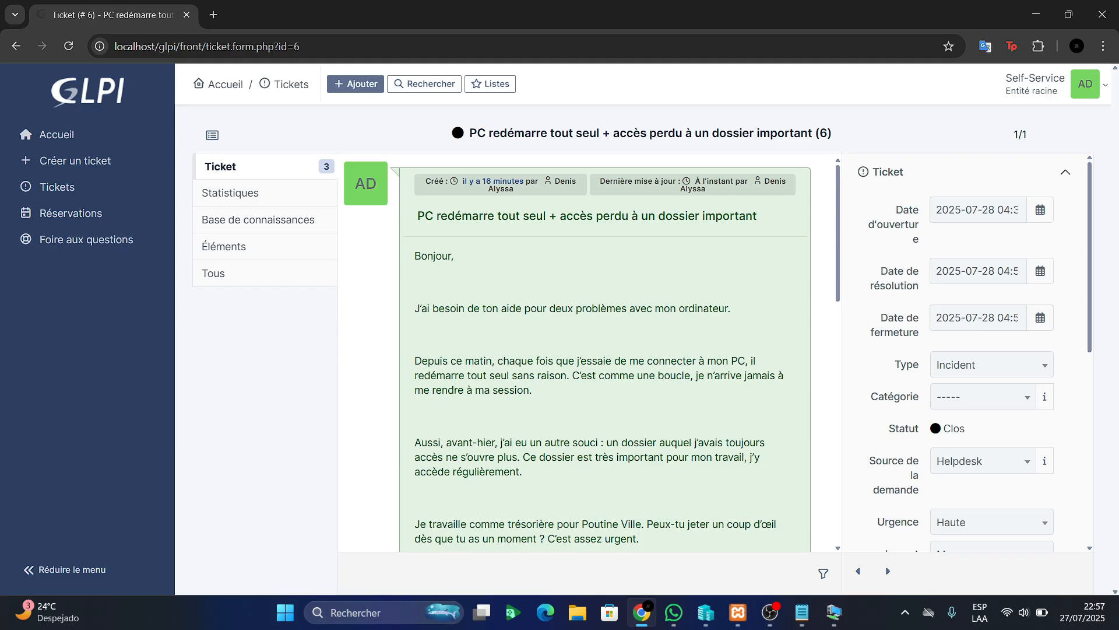
scroll(589, 354, "down", 5)
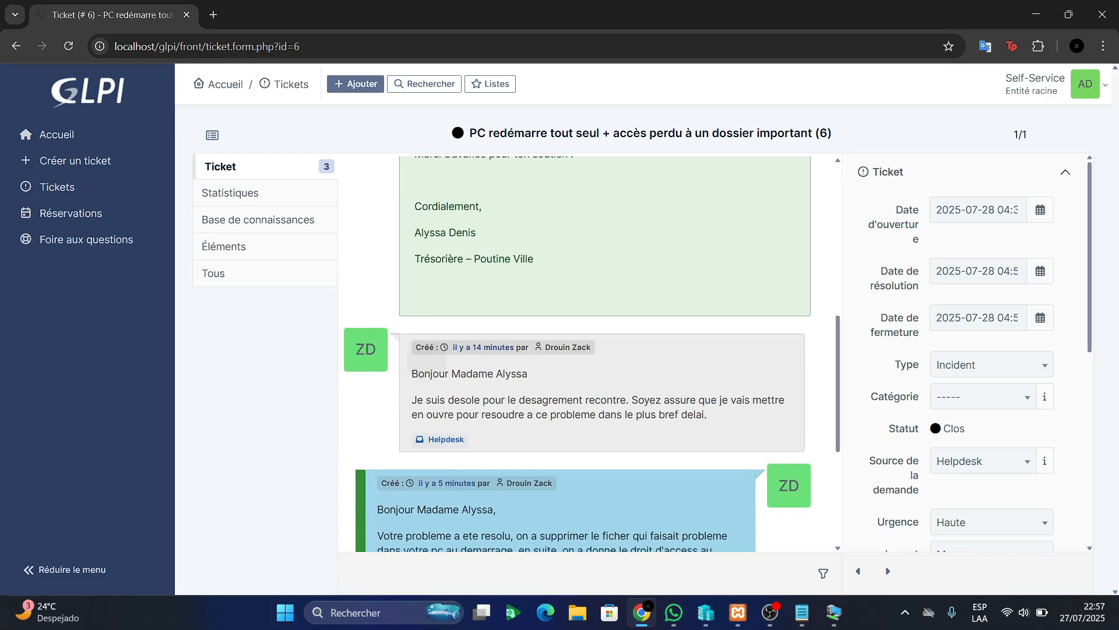
scroll(589, 354, "down", 1)
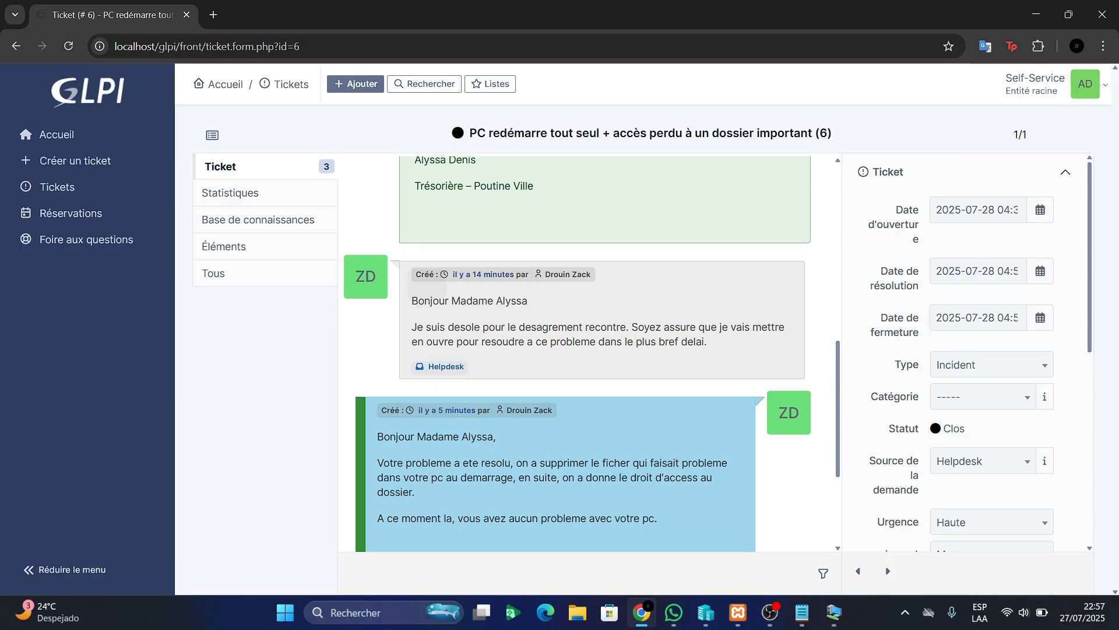
scroll(589, 353, "down", 1)
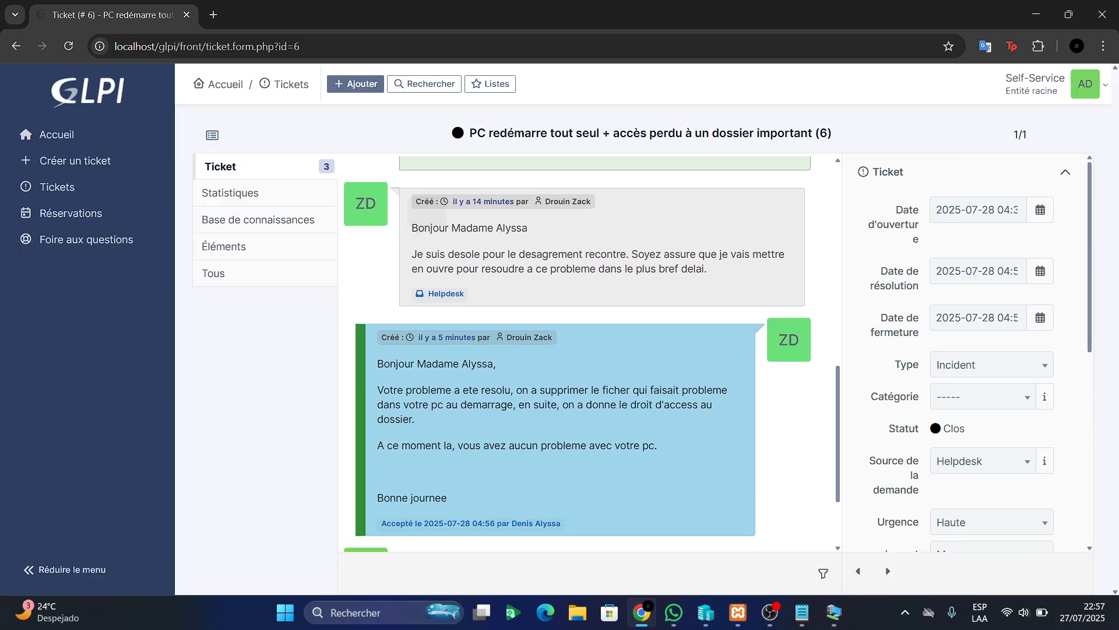
scroll(589, 353, "down", 1)
scroll(588, 353, "down", 1)
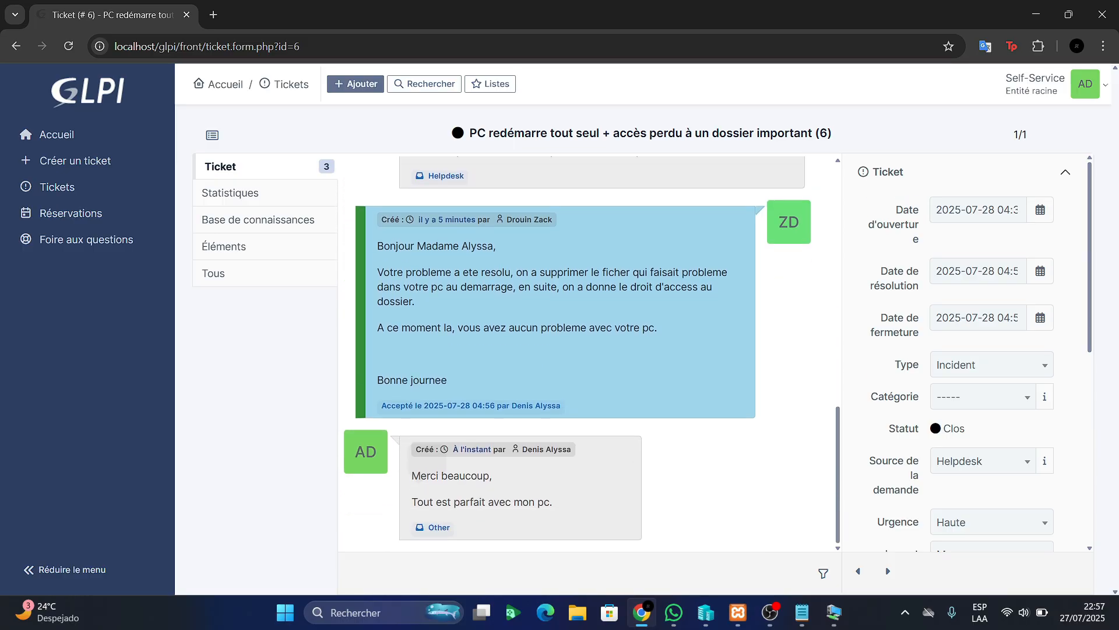